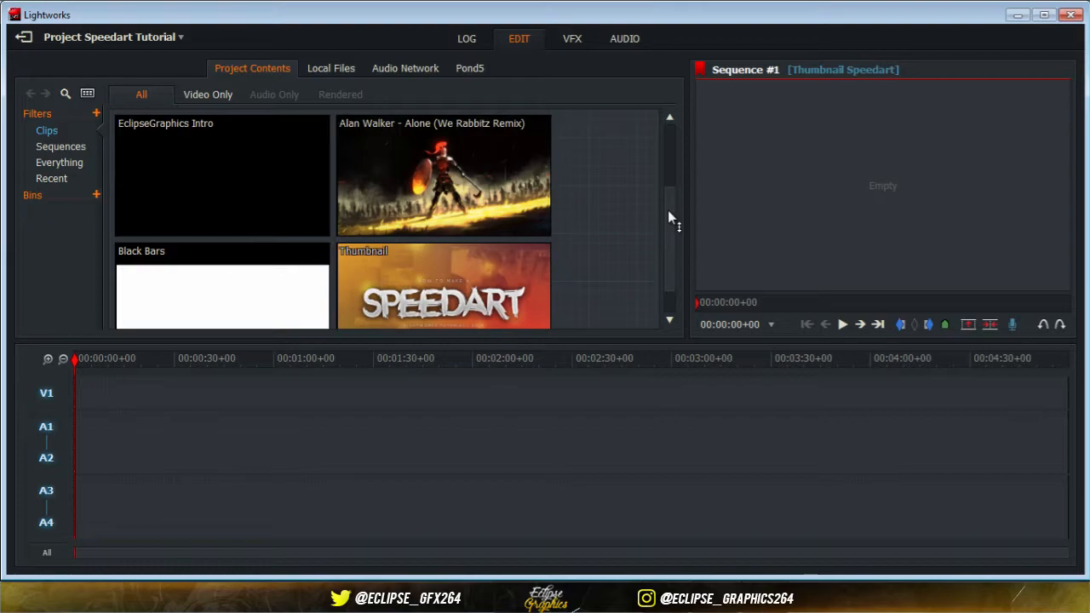
Step: Look through the clips imported into the project contents
{"action": "mouse_move", "coordinate": [667, 214]}
{"action": "left_mouse_down"}
{"action": "mouse_move", "coordinate": [668, 187]}
{"action": "mouse_move", "coordinate": [667, 225]}
{"action": "left_mouse_up"}
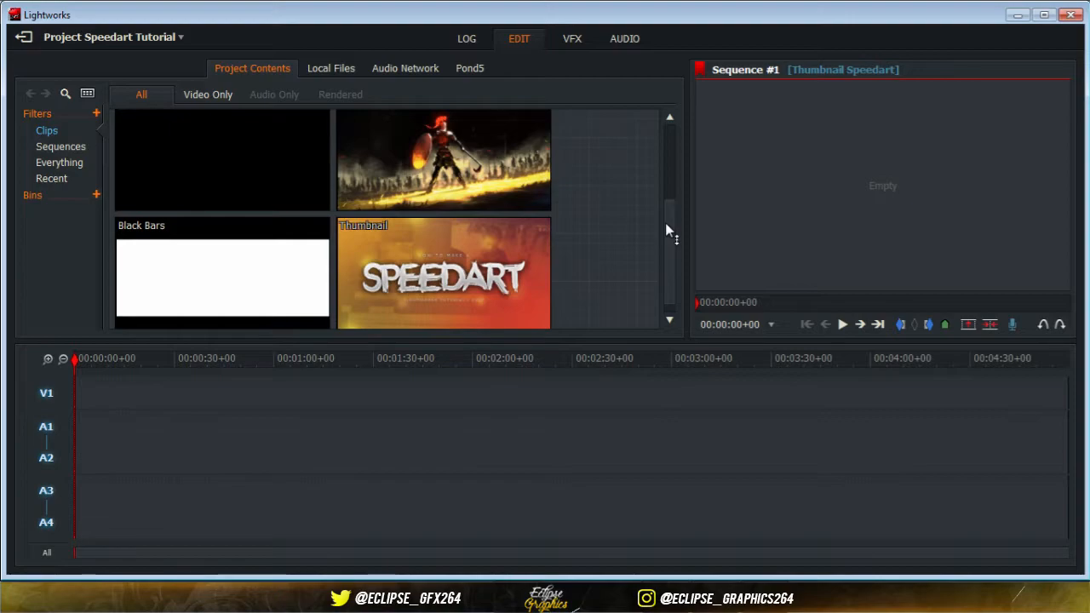
{"action": "left_click_drag", "start_coordinate": [666, 224], "coordinate": [666, 232]}
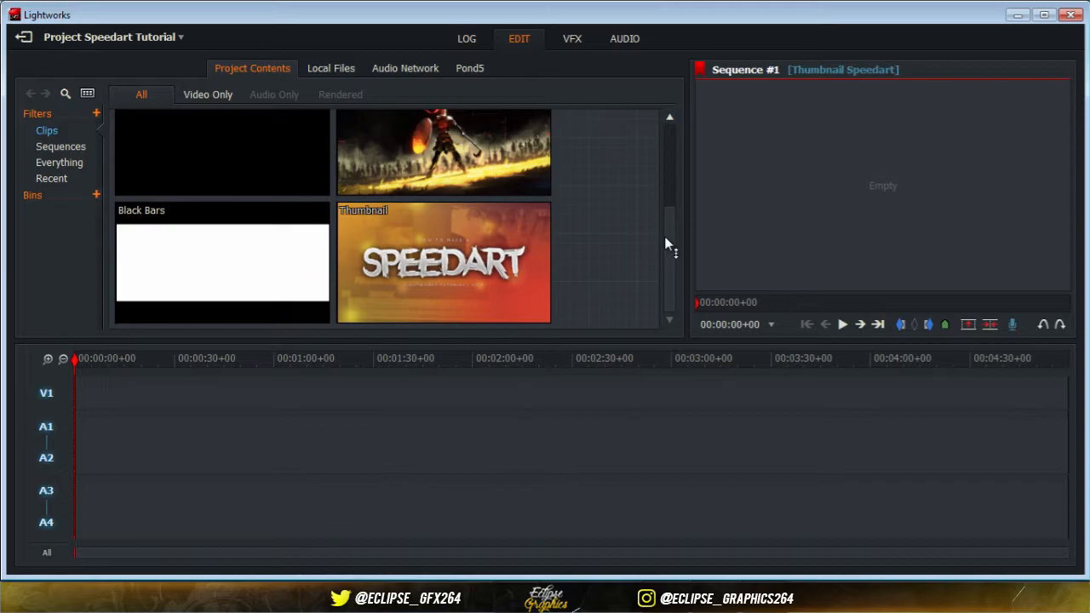
{"action": "mouse_move", "coordinate": [664, 236]}
{"action": "left_mouse_down"}
{"action": "mouse_move", "coordinate": [664, 160]}
{"action": "mouse_move", "coordinate": [671, 231]}
{"action": "left_mouse_up"}
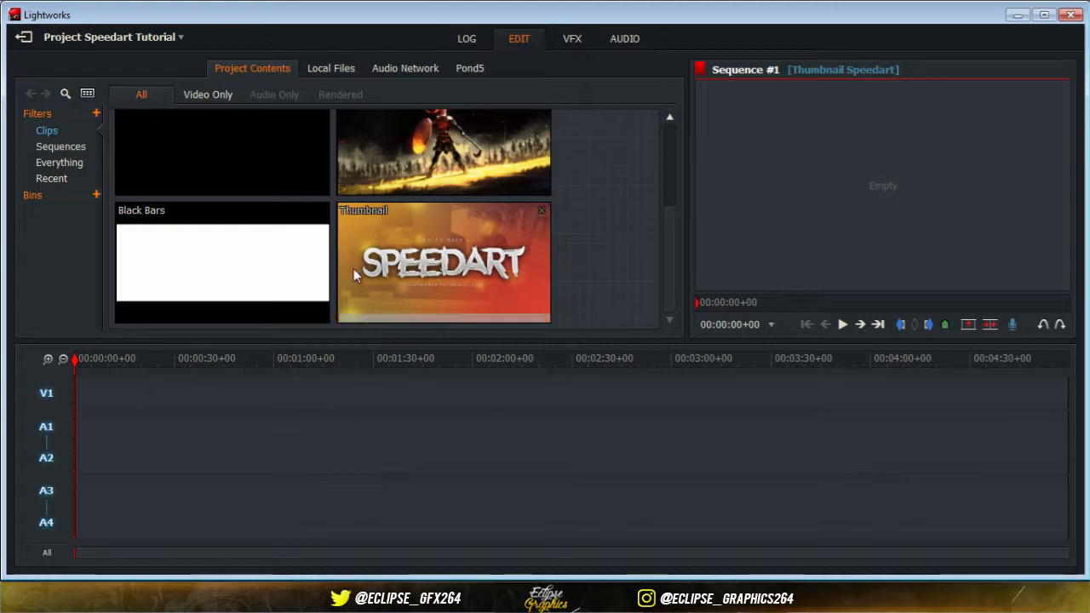
{"action": "scroll", "coordinate": [664, 244], "scroll_direction": "up", "scroll_amount": 2}
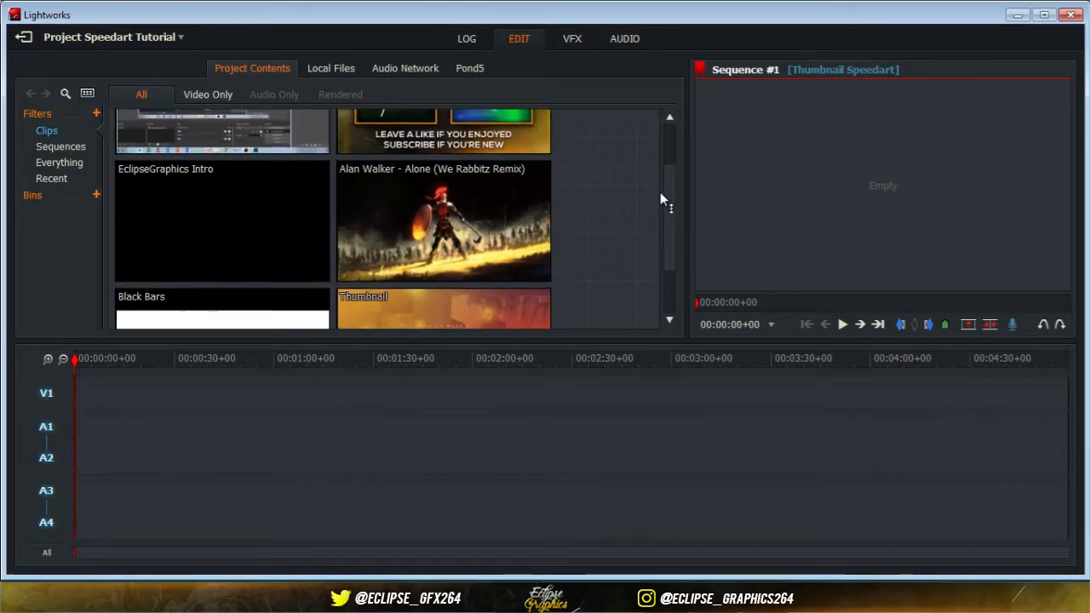
{"action": "scroll", "coordinate": [660, 199], "scroll_direction": "up", "scroll_amount": 2}
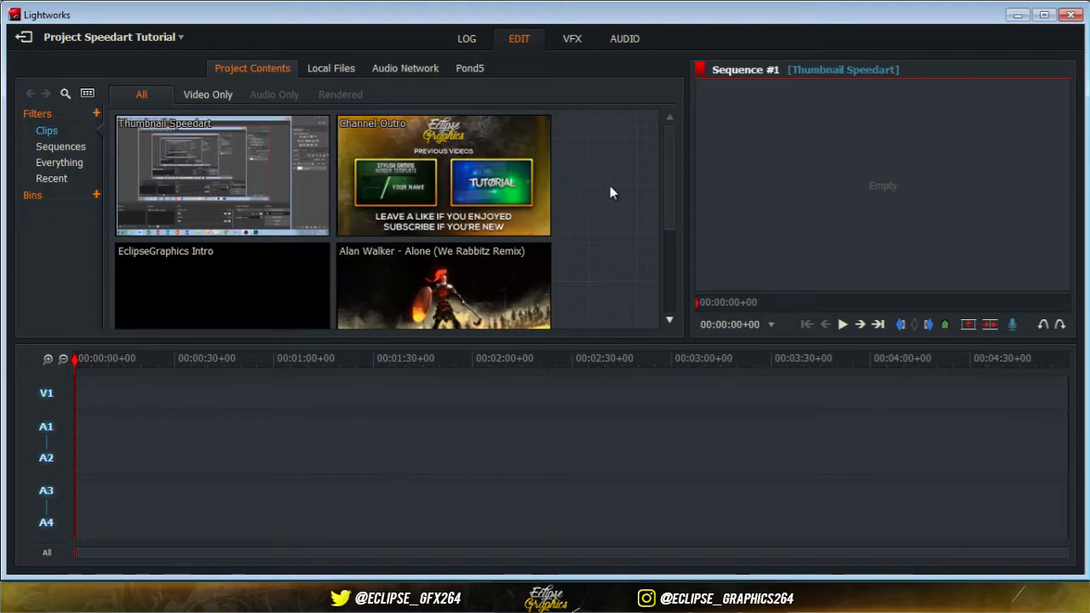
{"action": "left_click_drag", "start_coordinate": [666, 160], "coordinate": [672, 199]}
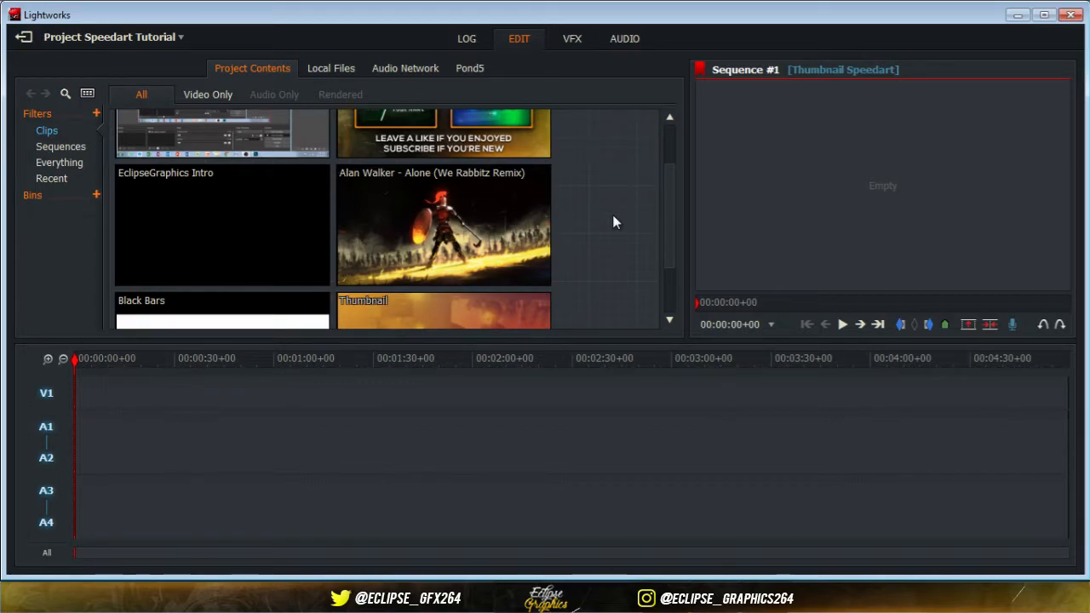
{"action": "left_click_drag", "start_coordinate": [670, 203], "coordinate": [671, 204]}
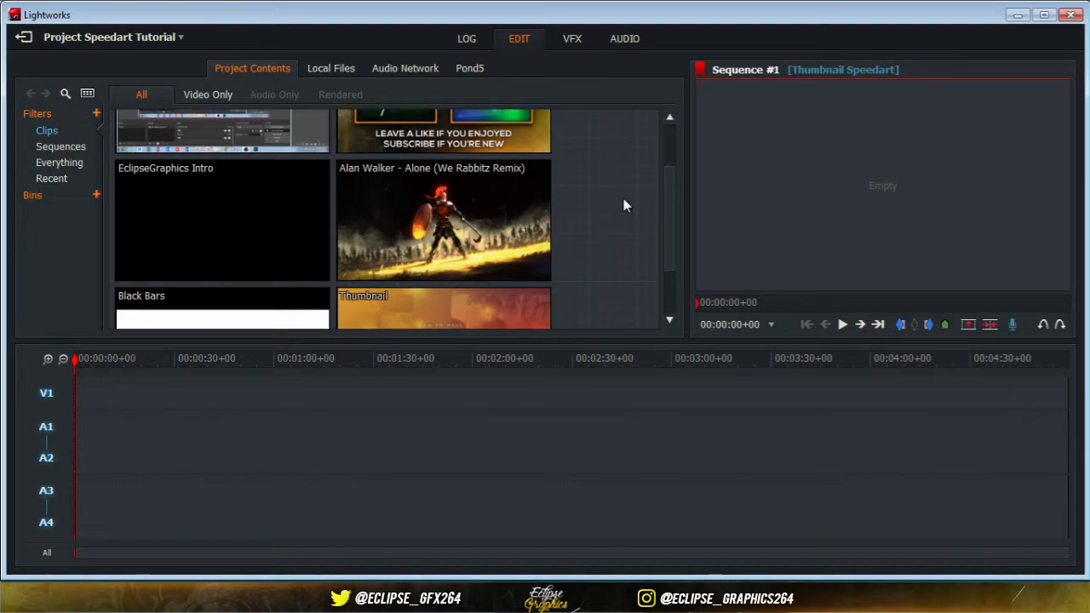
{"action": "scroll", "coordinate": [623, 198], "scroll_direction": "up", "scroll_amount": 1}
{"action": "scroll", "coordinate": [620, 368], "scroll_direction": "up", "scroll_amount": 2}
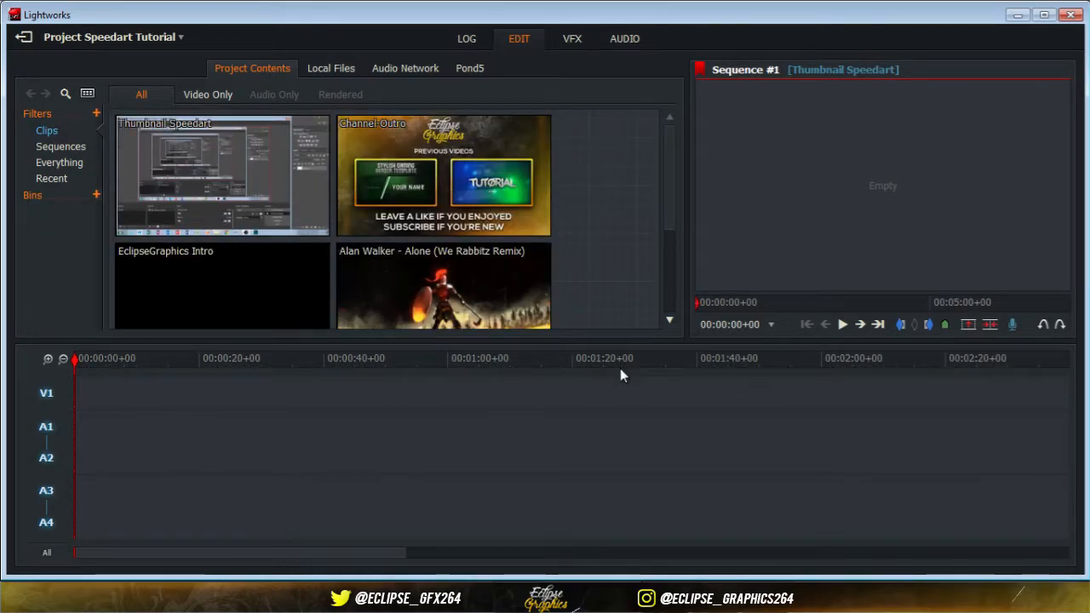
Step: Place the EclipseGraphics Intro clip at the very start of the empty sequence
{"action": "left_click_drag", "start_coordinate": [668, 201], "coordinate": [667, 243]}
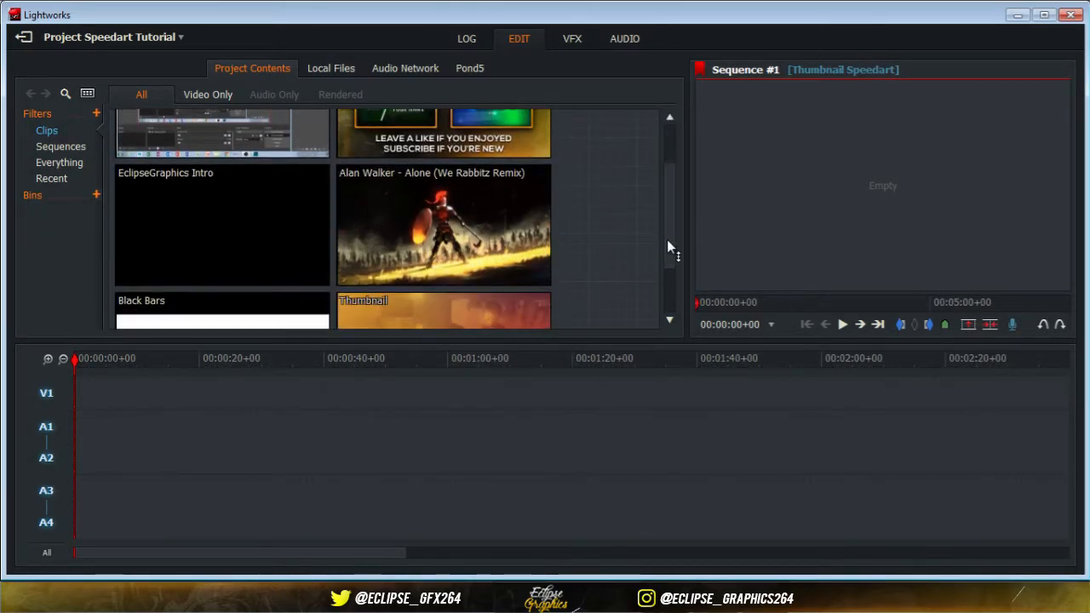
{"action": "left_click", "coordinate": [208, 224]}
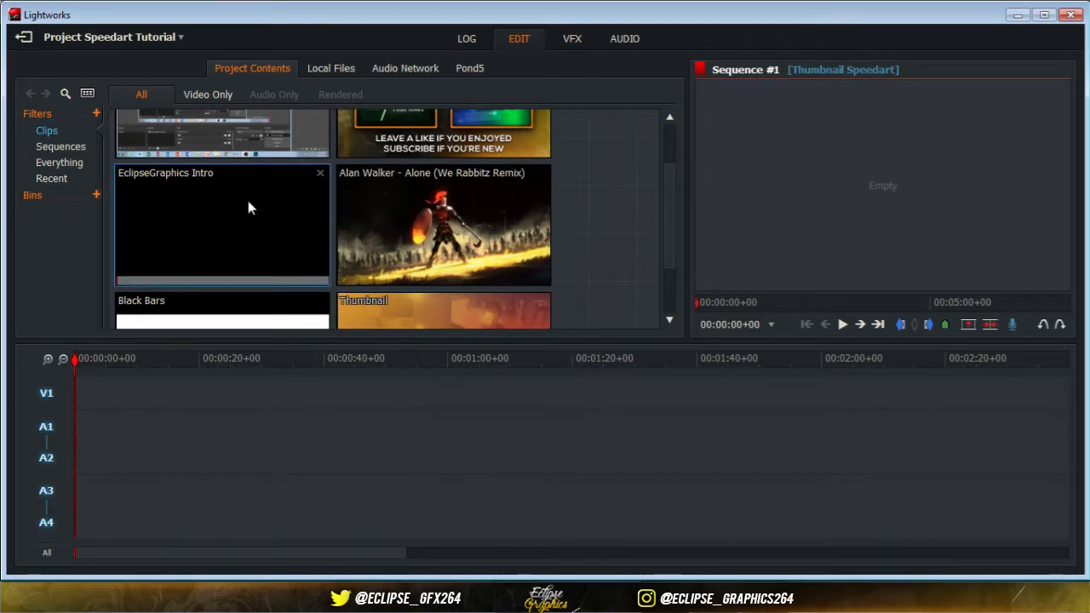
{"action": "left_click_drag", "start_coordinate": [221, 195], "coordinate": [83, 407]}
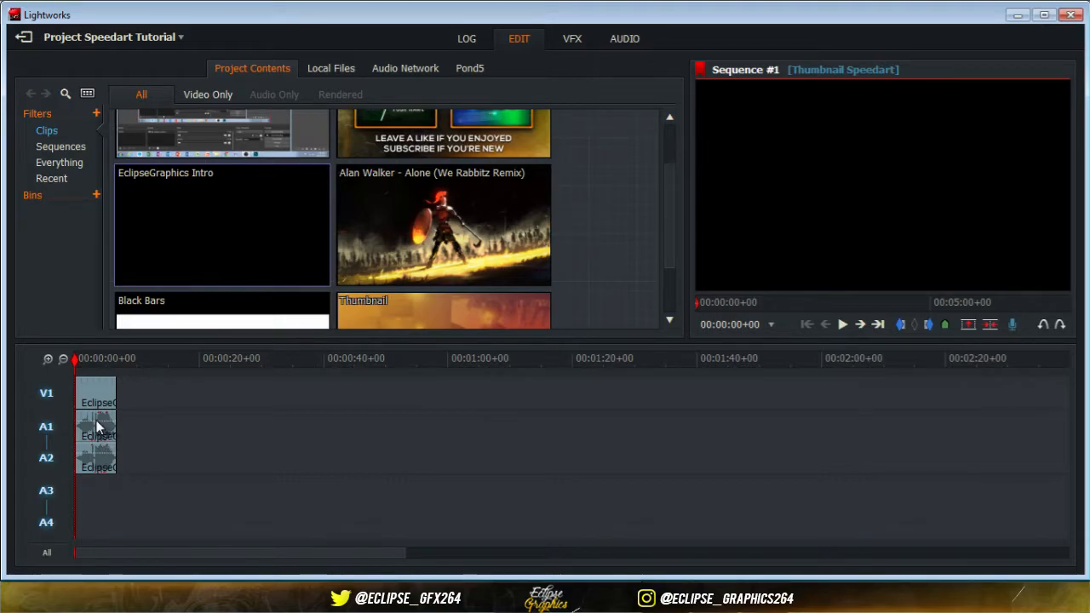
Step: Delete the intro clip's audio from tracks A1 and A2, keeping its video on V1
{"action": "left_click", "coordinate": [47, 394]}
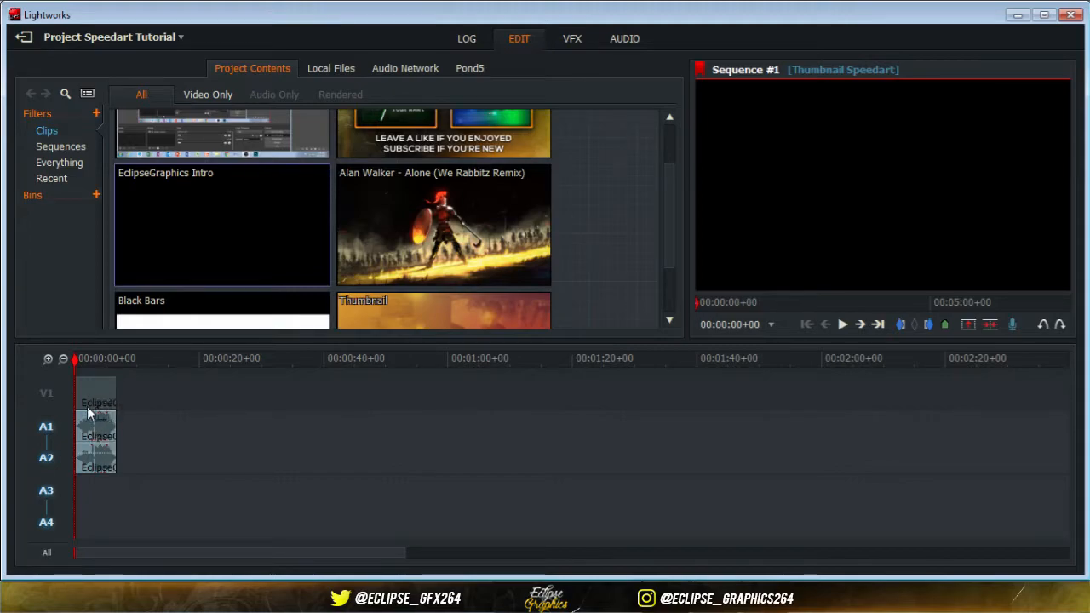
{"action": "right_click", "coordinate": [94, 445]}
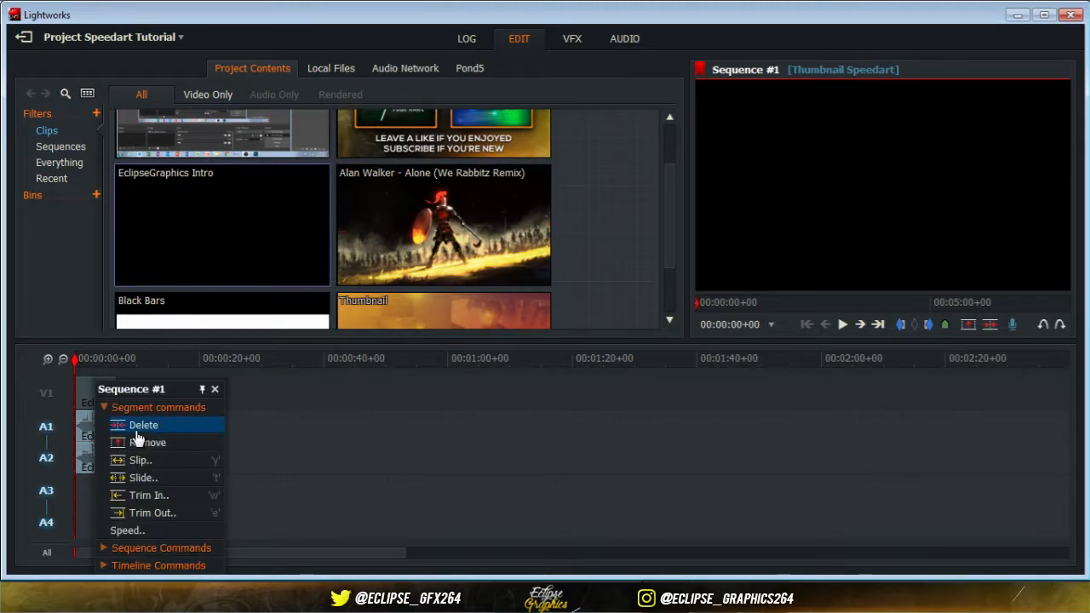
{"action": "left_click", "coordinate": [96, 425]}
{"action": "left_click", "coordinate": [48, 395]}
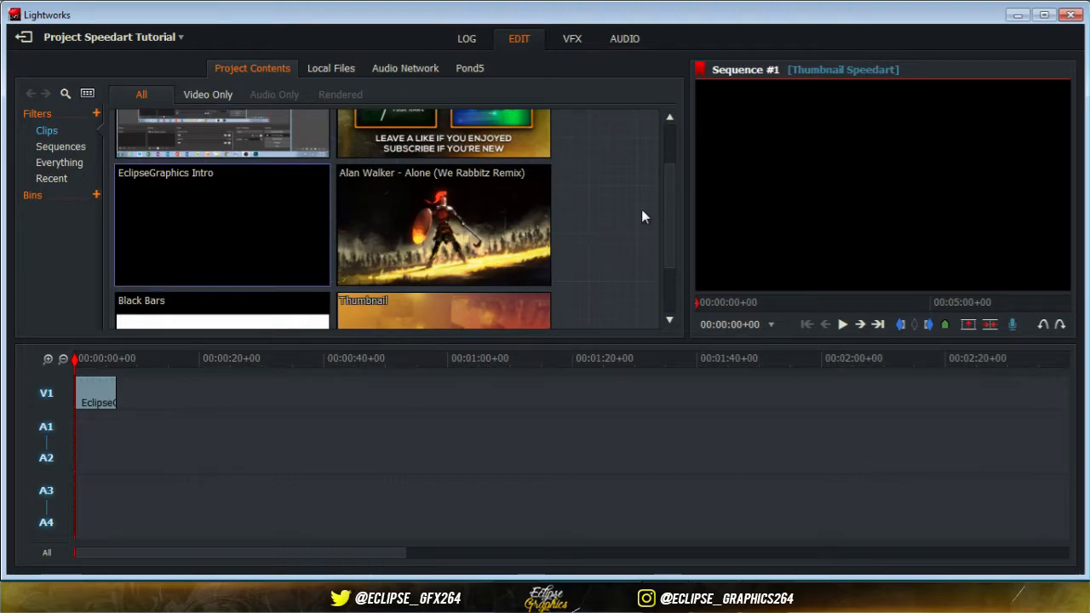
Step: Play the intro briefly in the sequence viewer and return the playhead to the start
{"action": "left_click_drag", "start_coordinate": [668, 195], "coordinate": [668, 190]}
{"action": "left_click", "coordinate": [842, 324]}
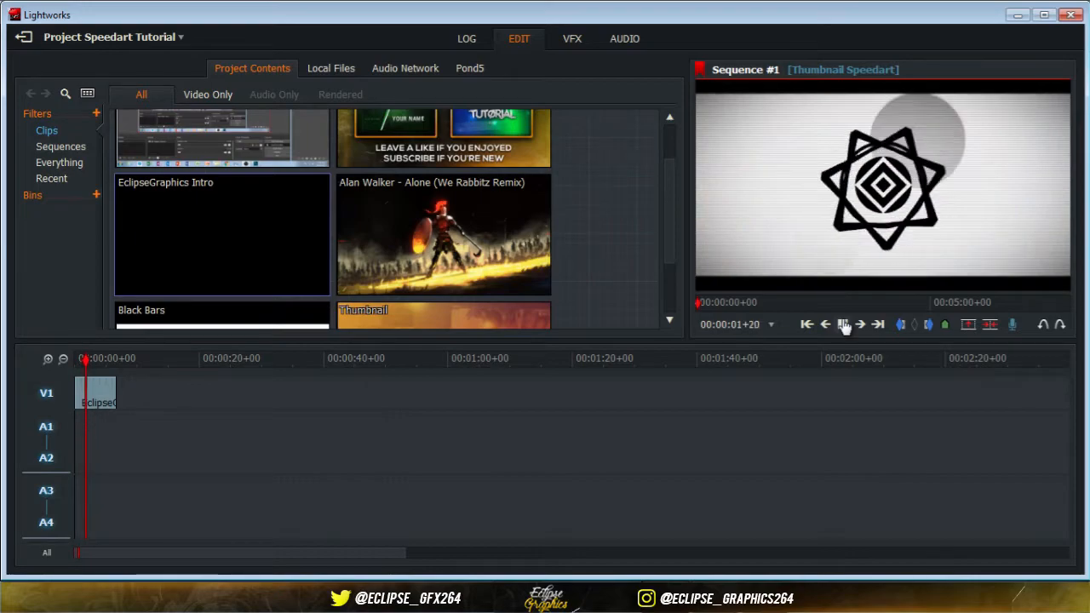
{"action": "left_click", "coordinate": [843, 324]}
{"action": "left_click", "coordinate": [75, 358]}
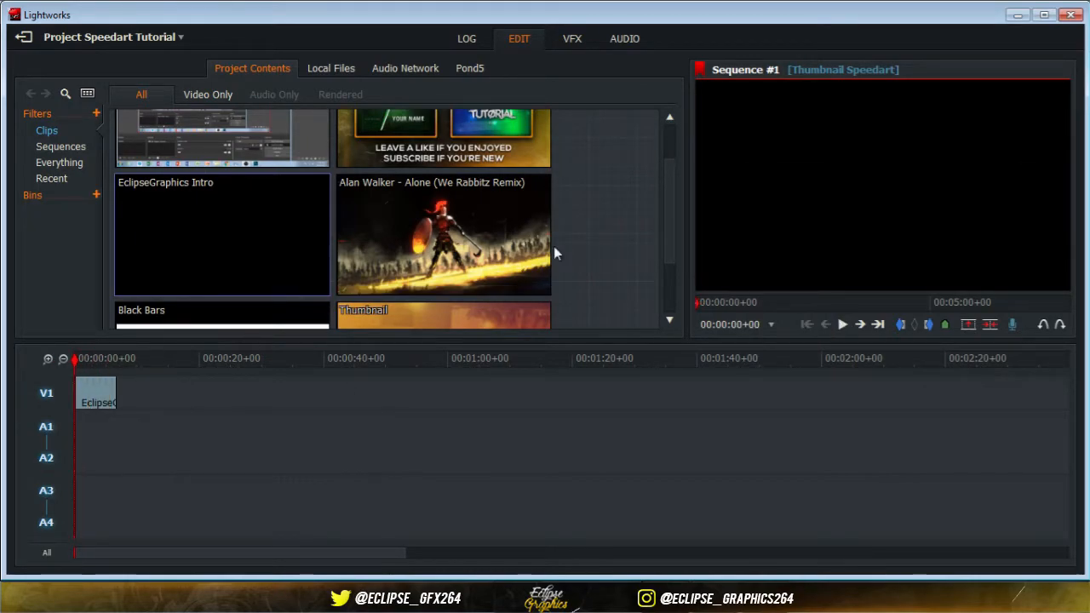
Step: Add the Thumbnail image directly after the intro on V1 and cut off its part beyond 00:00:11+22
{"action": "left_click_drag", "start_coordinate": [669, 225], "coordinate": [665, 266]}
{"action": "left_click_drag", "start_coordinate": [434, 264], "coordinate": [120, 401]}
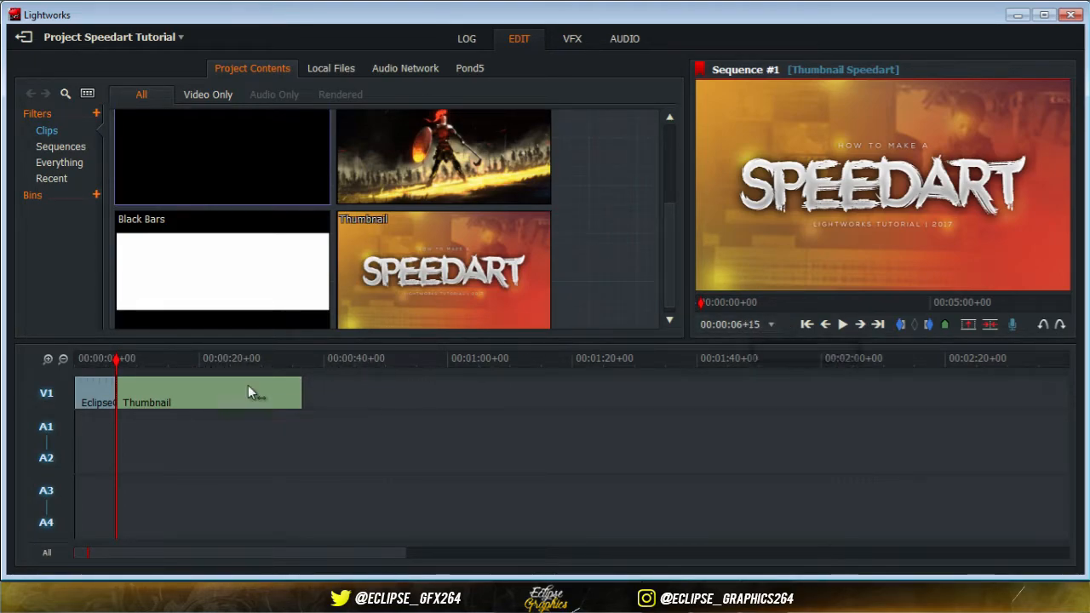
{"action": "left_click", "coordinate": [149, 358]}
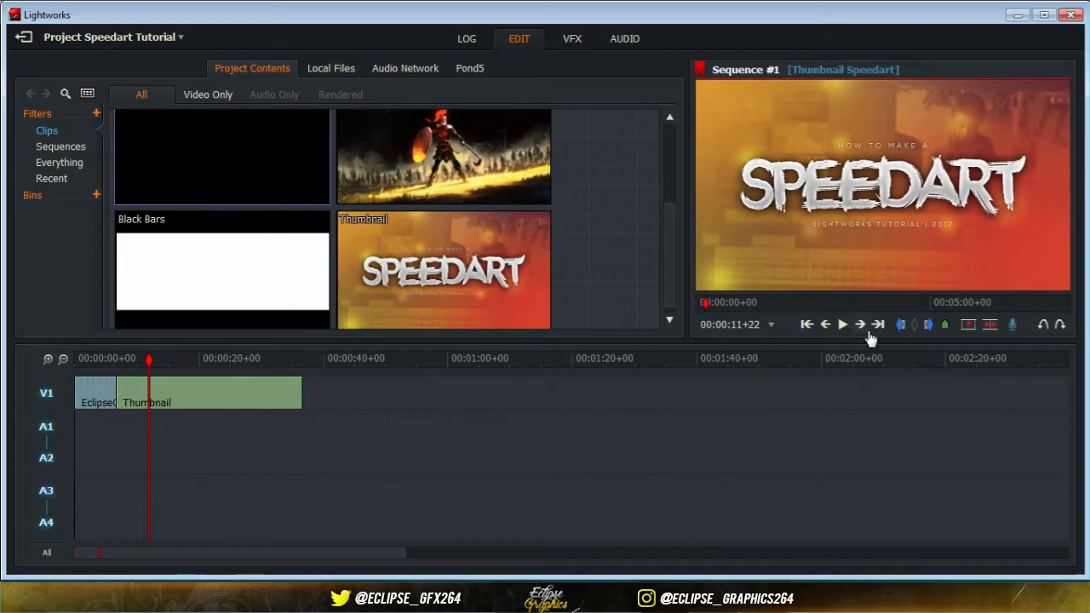
{"action": "left_click", "coordinate": [327, 358]}
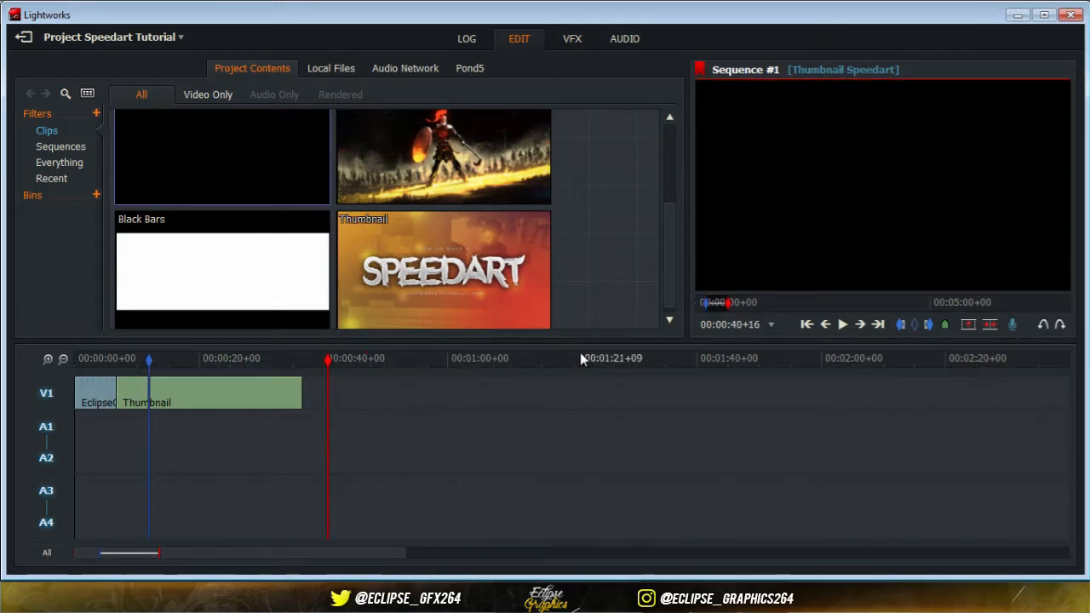
{"action": "left_click", "coordinate": [990, 328]}
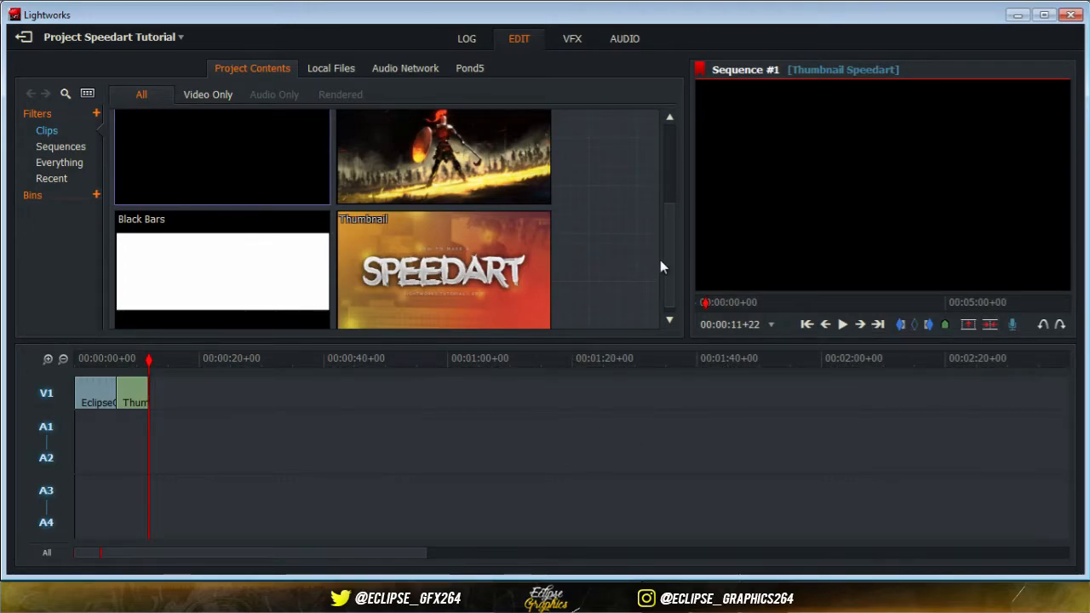
Step: Add the Alan Walker - Alone (We Rabbitz Remix) clip to the sequence and delete its video segment, keeping the audio
{"action": "left_click_drag", "start_coordinate": [666, 260], "coordinate": [663, 230]}
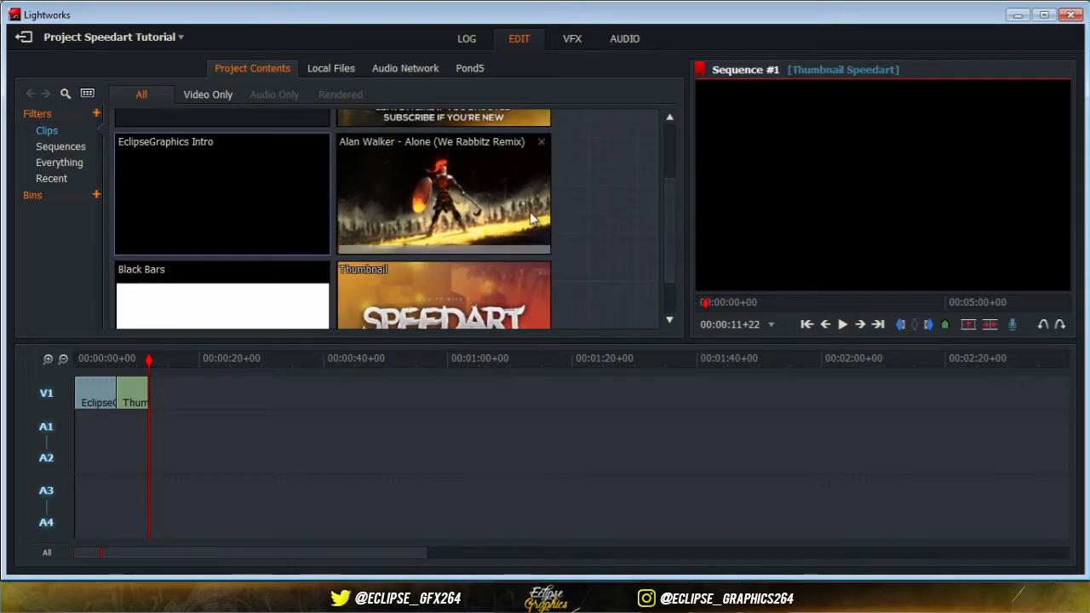
{"action": "left_click_drag", "start_coordinate": [450, 207], "coordinate": [215, 439]}
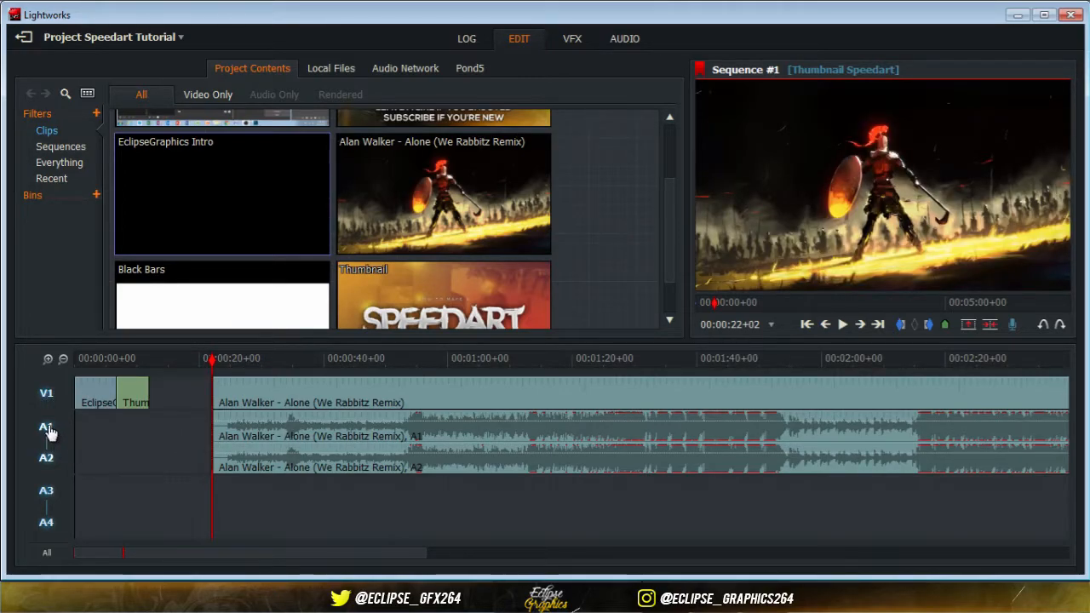
{"action": "left_click", "coordinate": [48, 430]}
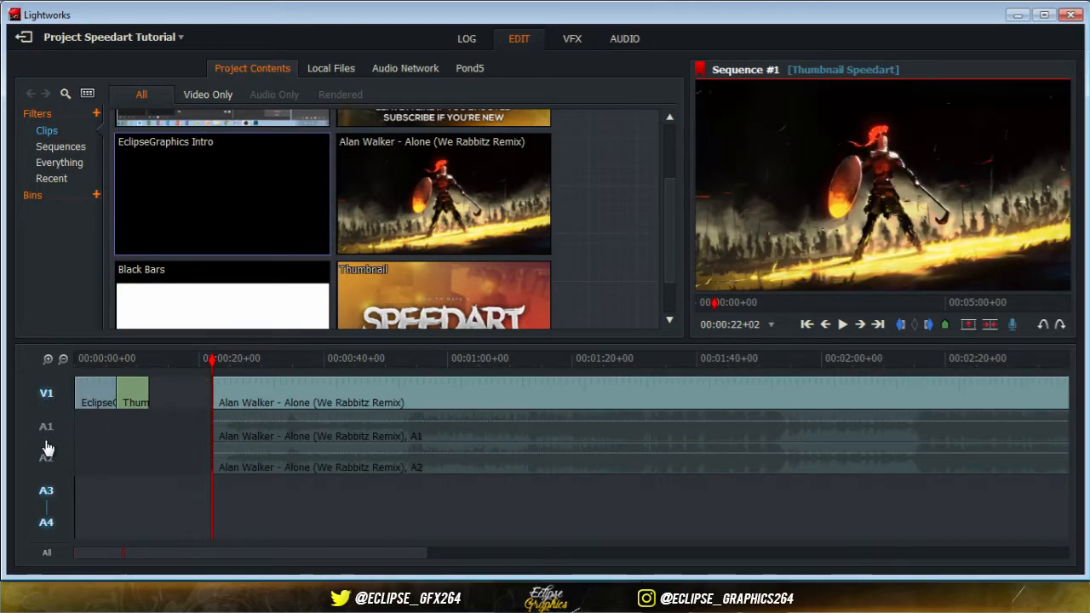
{"action": "right_click", "coordinate": [257, 389]}
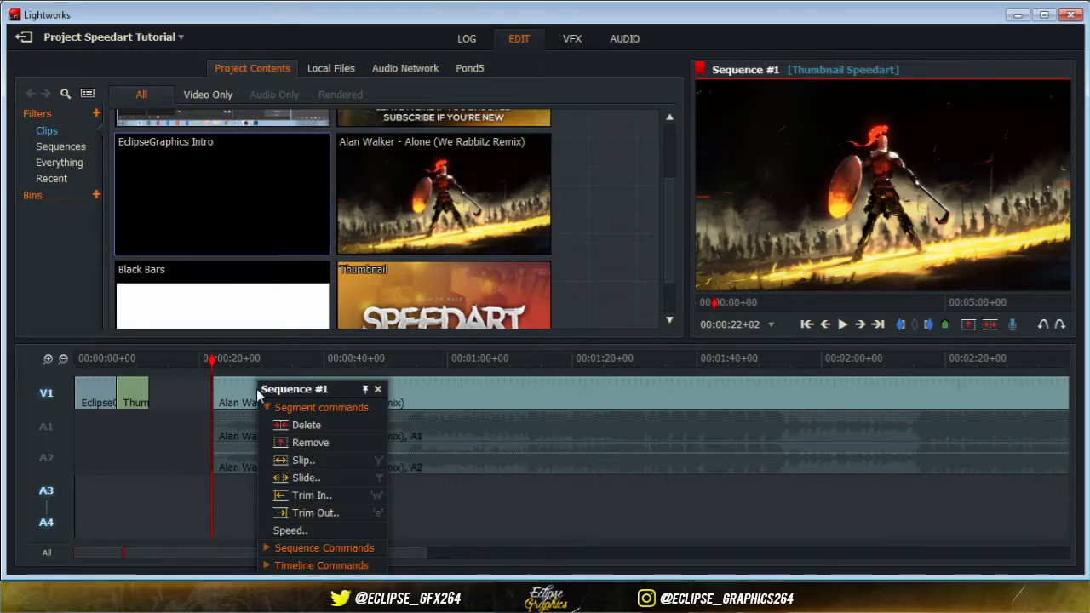
{"action": "left_click", "coordinate": [307, 424]}
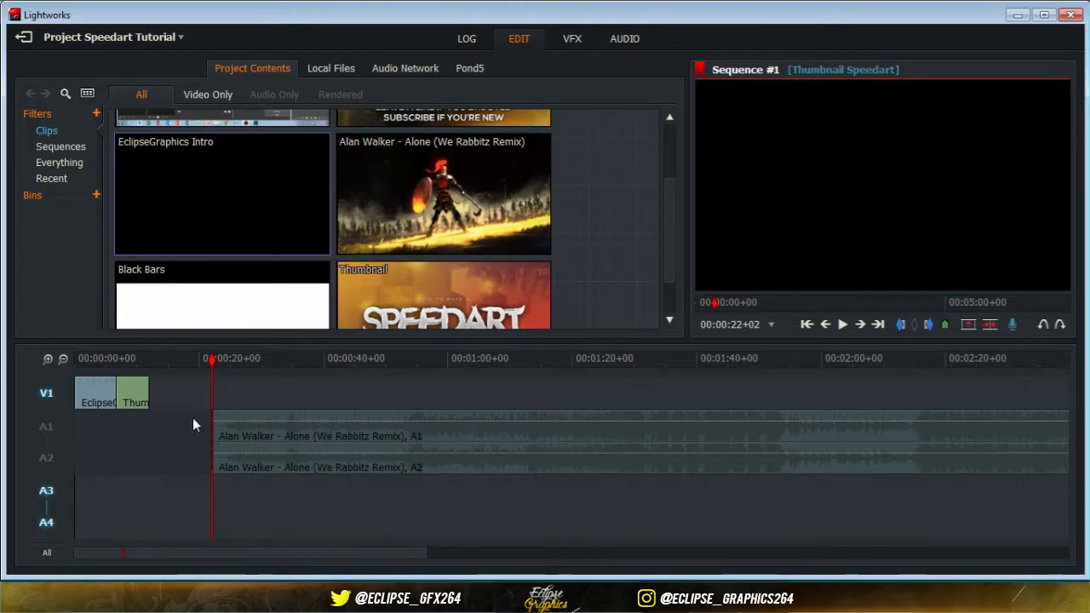
{"action": "left_click", "coordinate": [54, 430]}
Step: Move the song's audio to the sequence start and delete its opening up to 00:00:31+14, leaving the V1 clips untouched
{"action": "left_click_drag", "start_coordinate": [375, 427], "coordinate": [256, 435]}
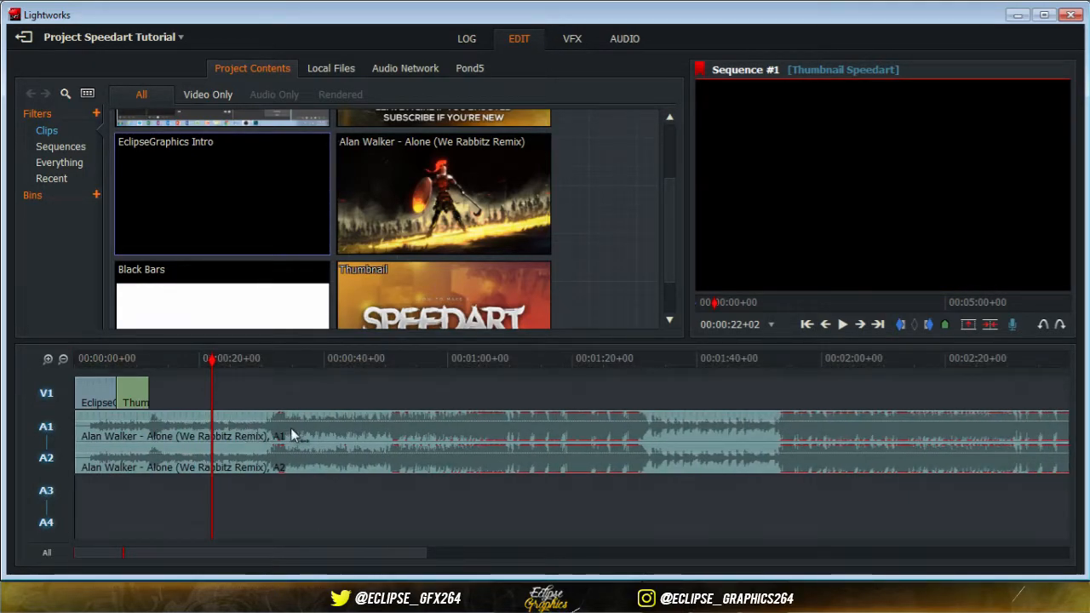
{"action": "left_click", "coordinate": [269, 361]}
{"action": "left_click_drag", "start_coordinate": [269, 361], "coordinate": [269, 360]}
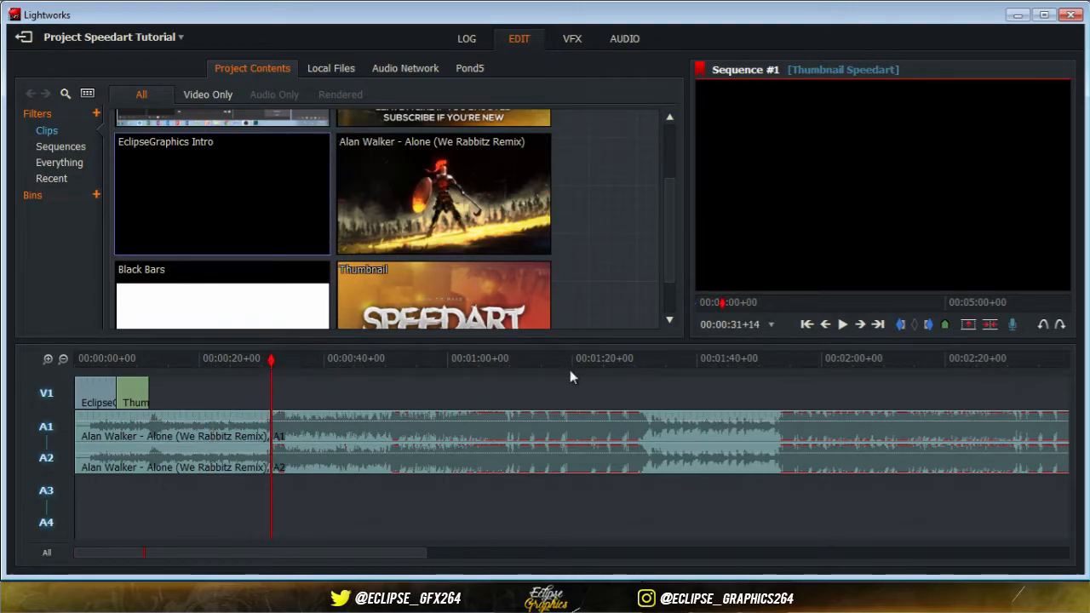
{"action": "left_click_drag", "start_coordinate": [116, 359], "coordinate": [59, 363]}
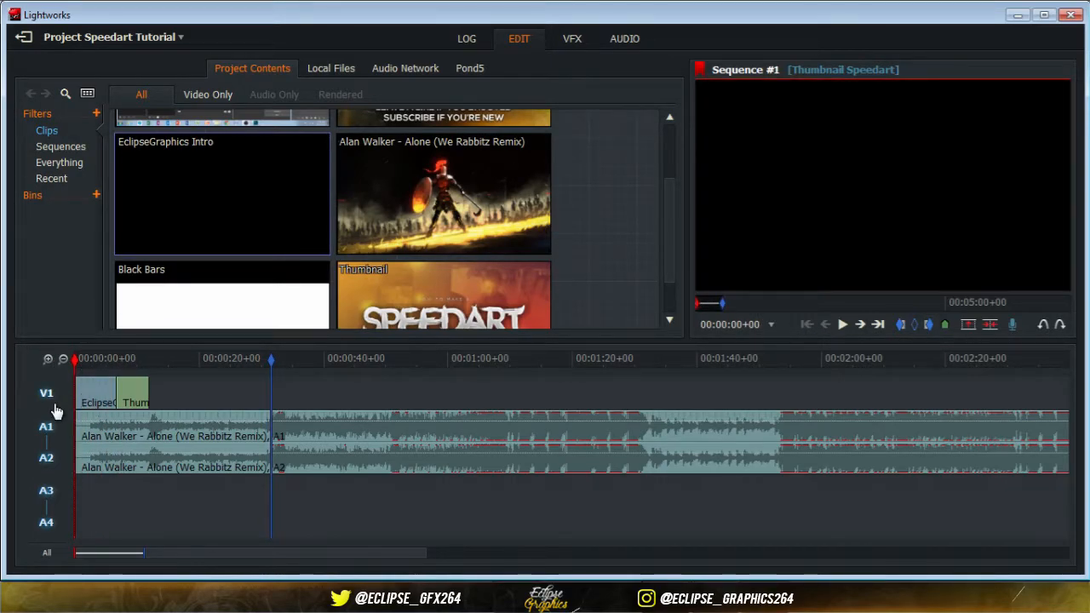
{"action": "left_click", "coordinate": [47, 395]}
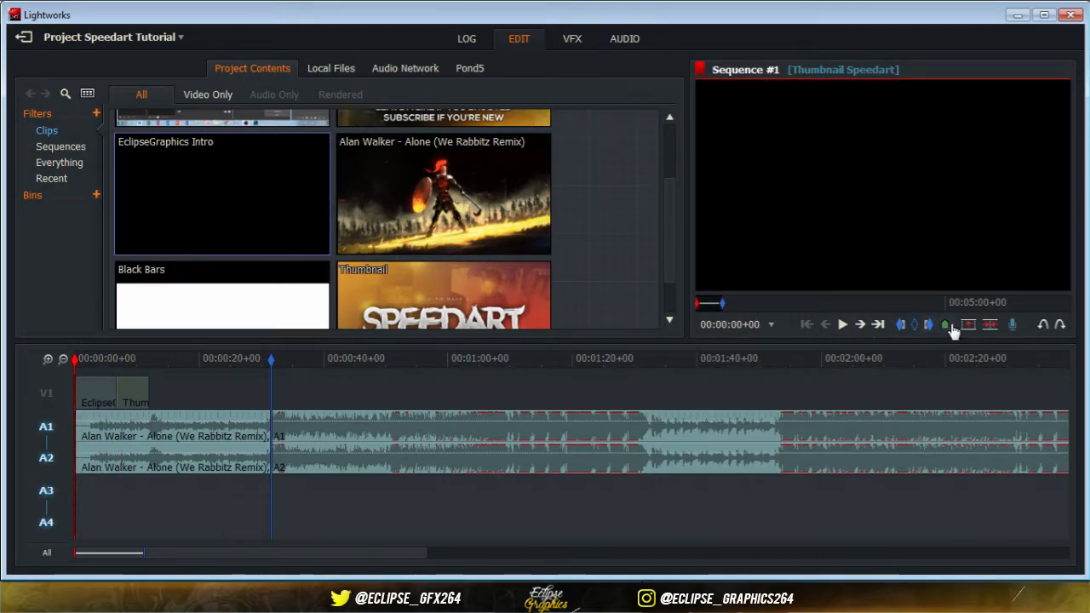
{"action": "left_click", "coordinate": [900, 330]}
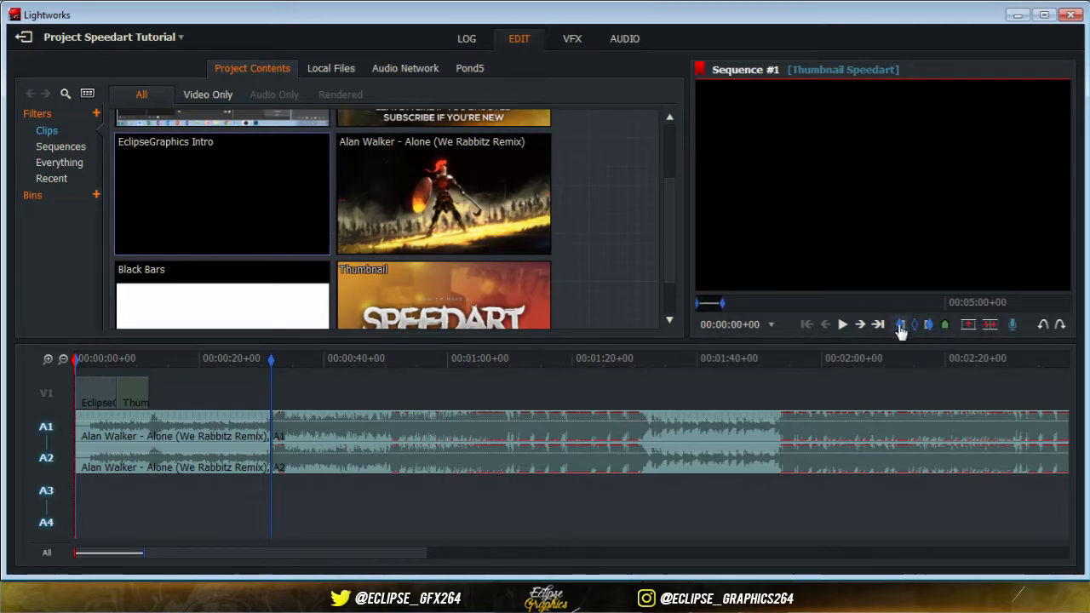
{"action": "left_click", "coordinate": [995, 328]}
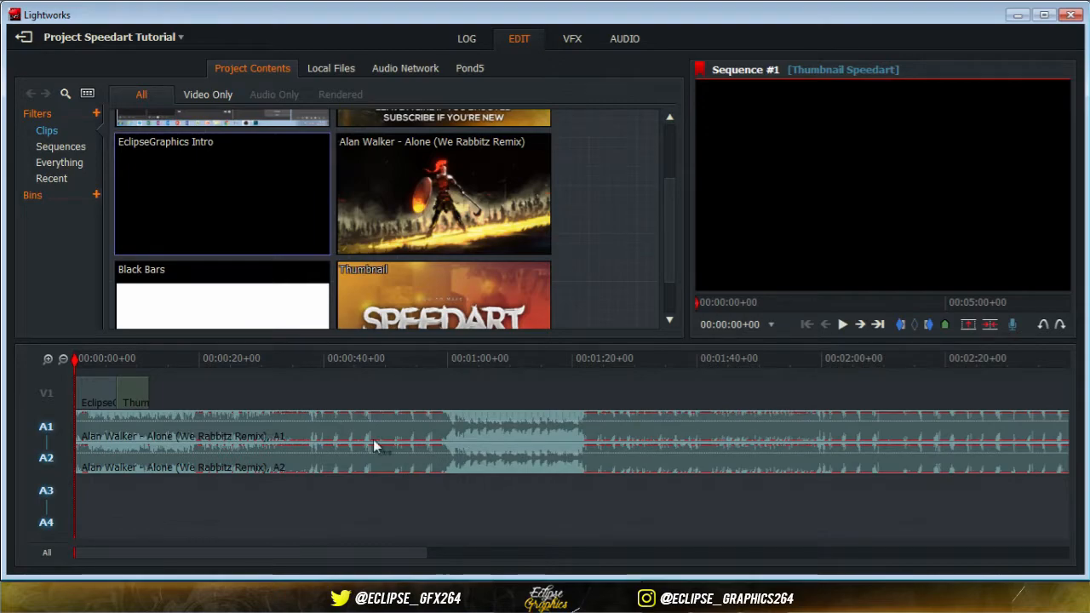
{"action": "left_click", "coordinate": [42, 394]}
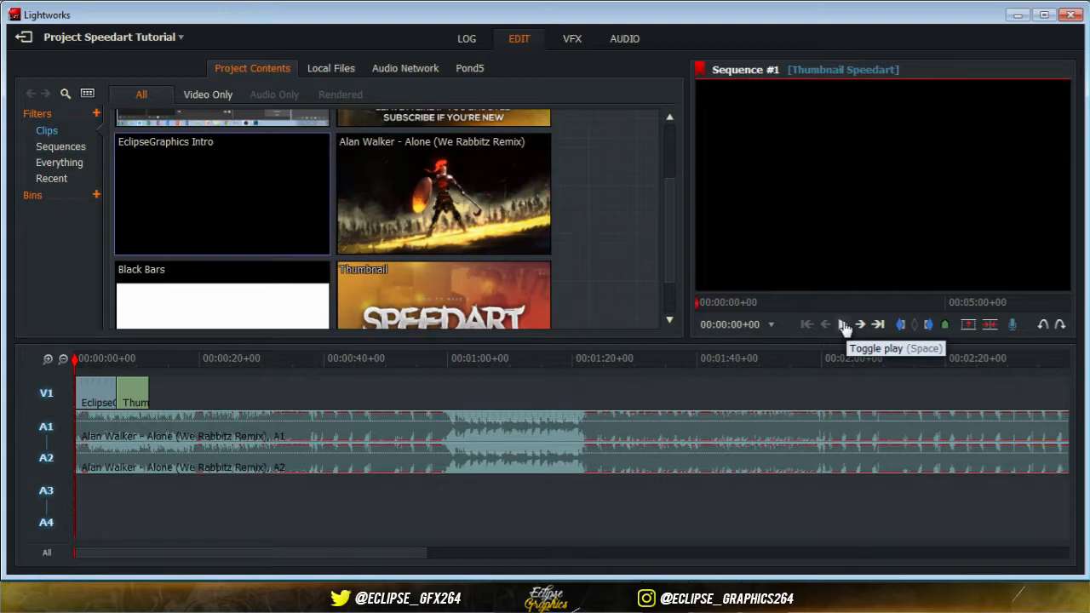
Step: Play the beginning of the sequence to check the intro with the trimmed music
{"action": "left_click", "coordinate": [843, 326]}
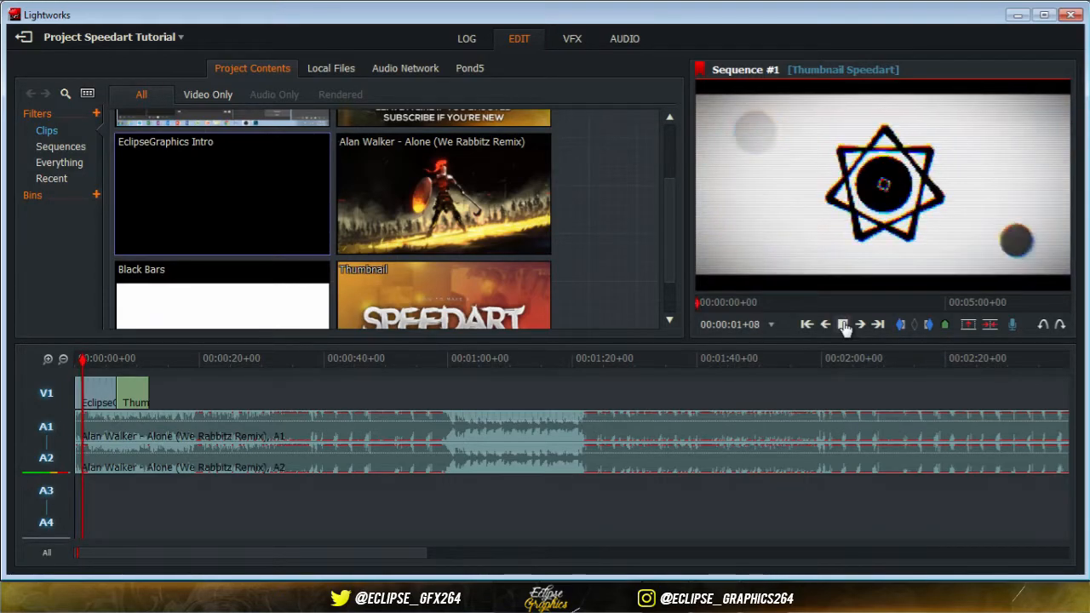
{"action": "left_click", "coordinate": [843, 324]}
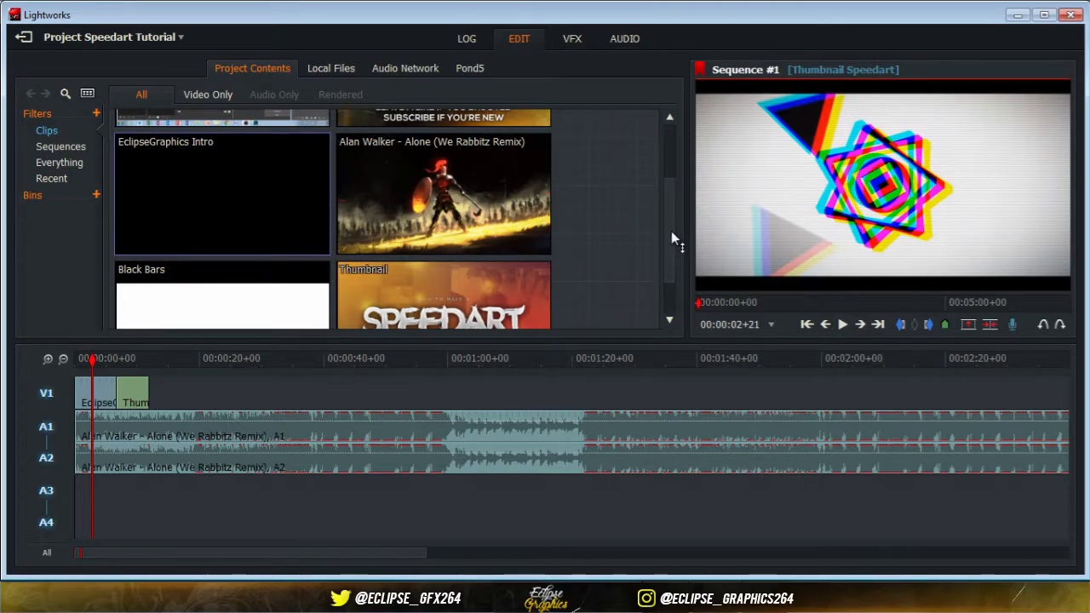
{"action": "left_click_drag", "start_coordinate": [670, 232], "coordinate": [666, 170]}
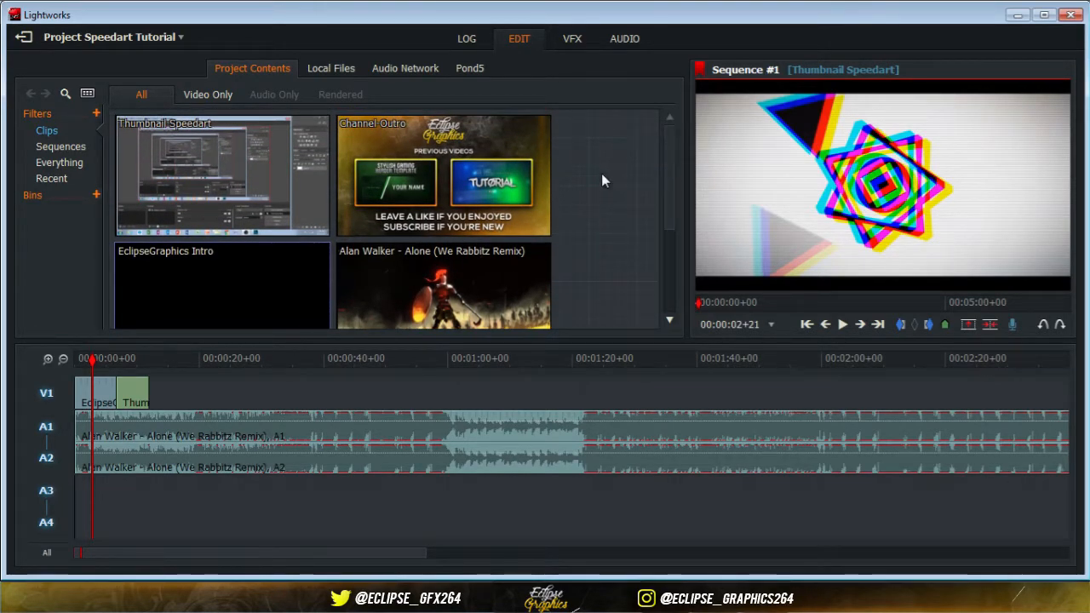
Step: Add the Thumbnail Speedart clip to the sequence in the empty space after the end of the music
{"action": "left_click_drag", "start_coordinate": [201, 167], "coordinate": [446, 241]}
{"action": "left_click", "coordinate": [64, 359]}
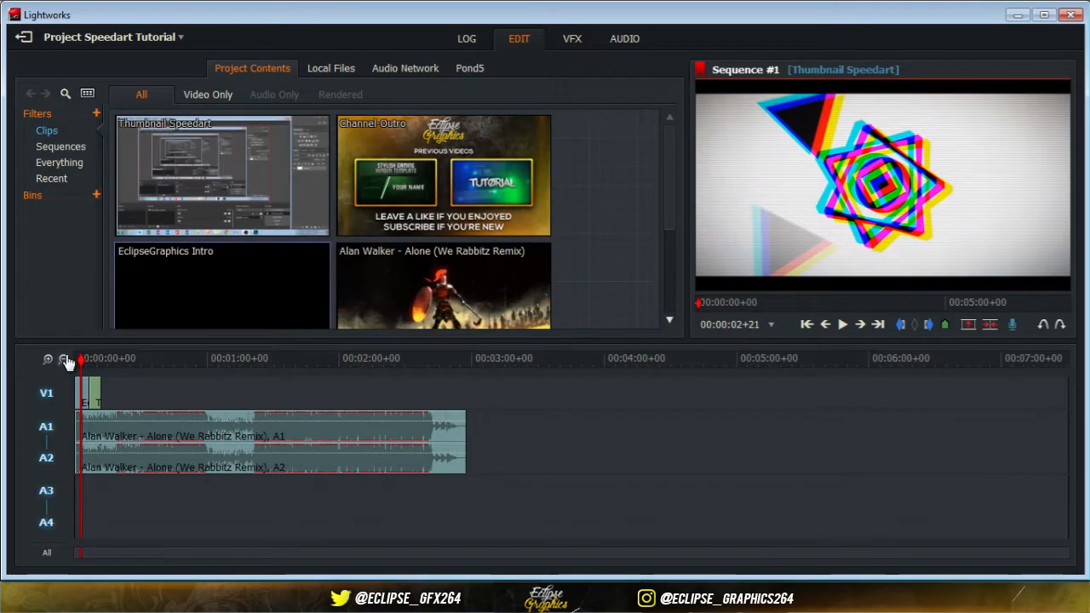
{"action": "left_click_drag", "start_coordinate": [183, 164], "coordinate": [502, 457]}
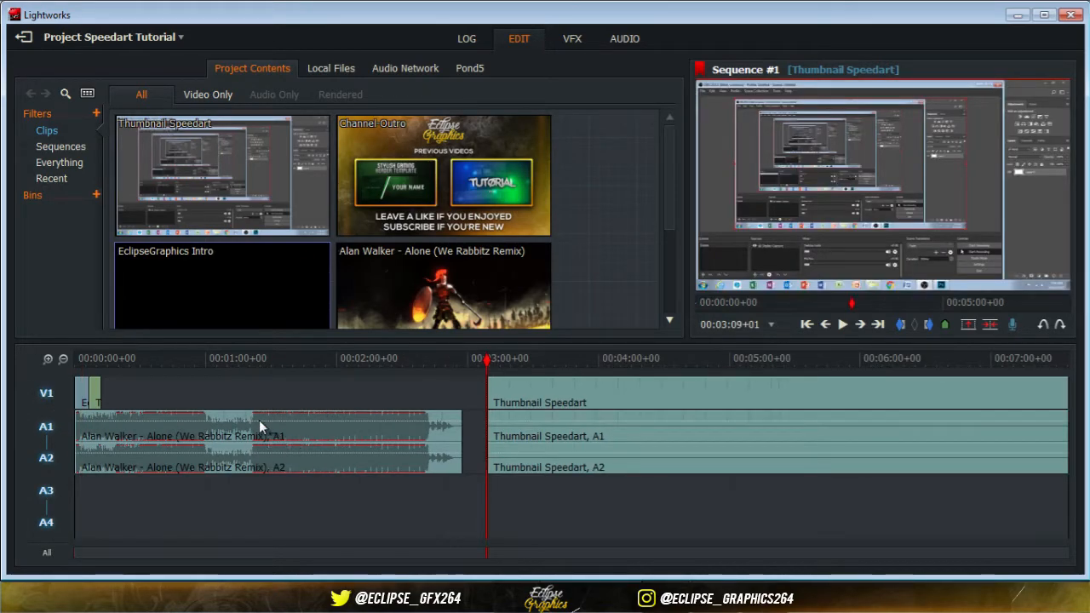
Step: Delete the Thumbnail Speedart clip's audio, keeping its video, and move the video directly after the Thumbnail image on V1
{"action": "left_click", "coordinate": [46, 394]}
{"action": "right_click", "coordinate": [548, 426]}
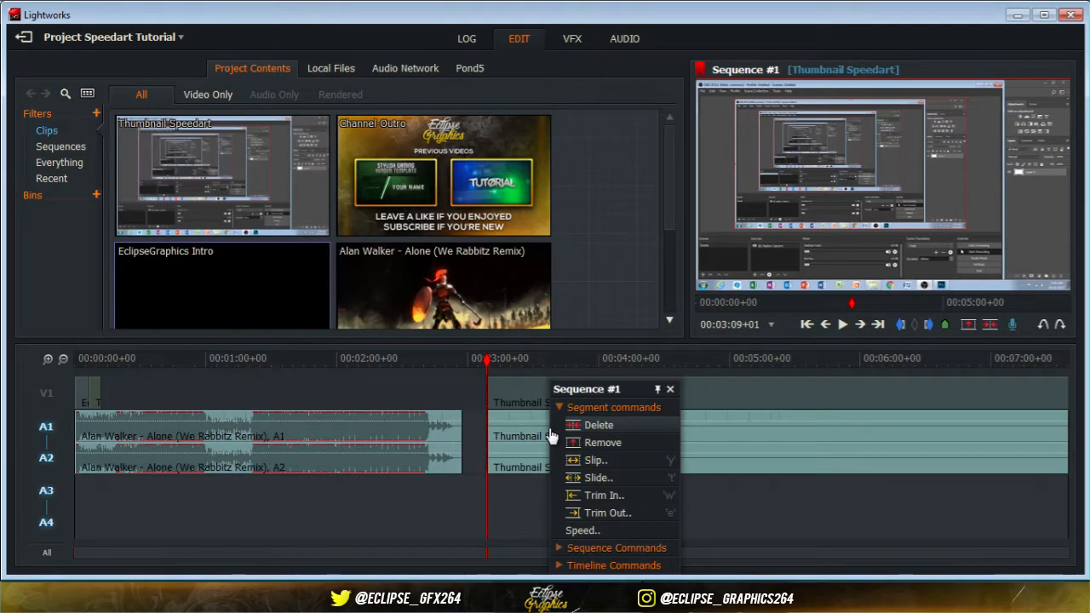
{"action": "left_click", "coordinate": [581, 427]}
{"action": "left_click", "coordinate": [46, 394]}
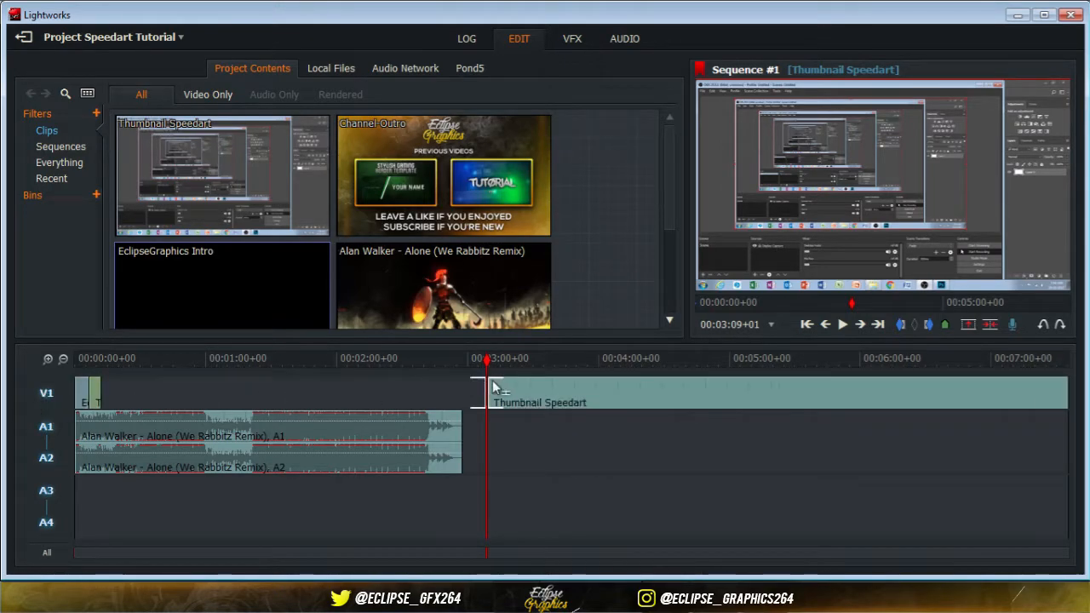
{"action": "left_click_drag", "start_coordinate": [530, 394], "coordinate": [149, 398]}
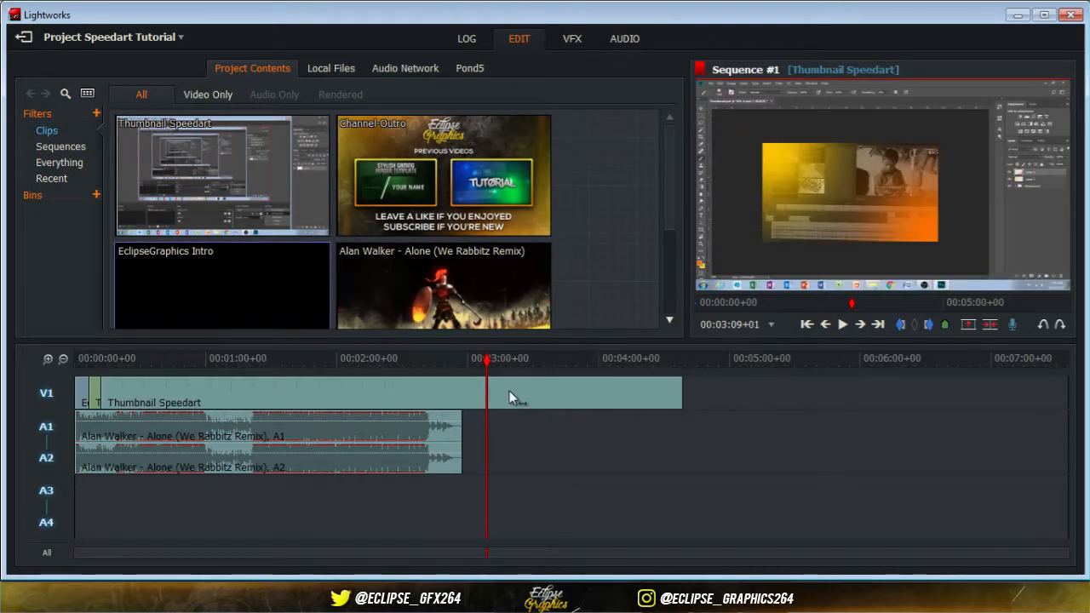
Step: Change the Thumbnail Speedart segment's speed to 600% using the Resize method
{"action": "right_click", "coordinate": [408, 394]}
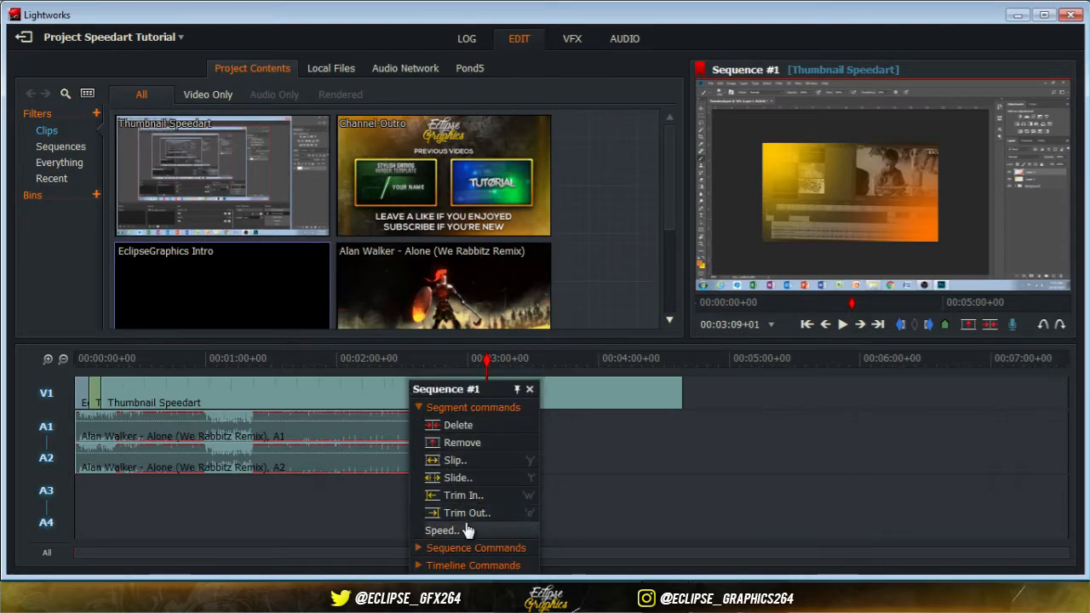
{"action": "left_click", "coordinate": [436, 529]}
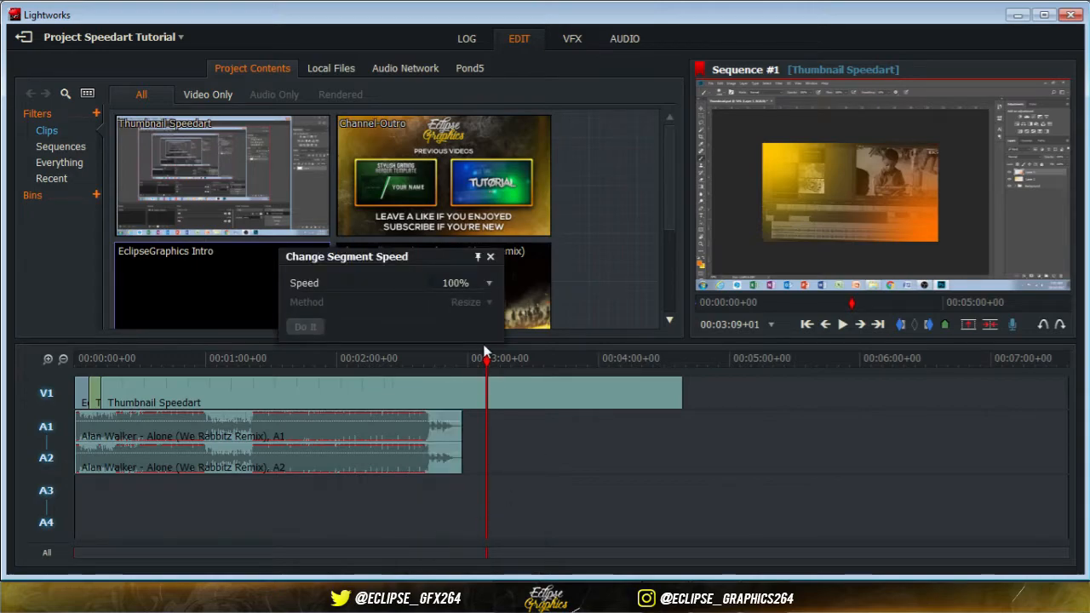
{"action": "left_click", "coordinate": [488, 283]}
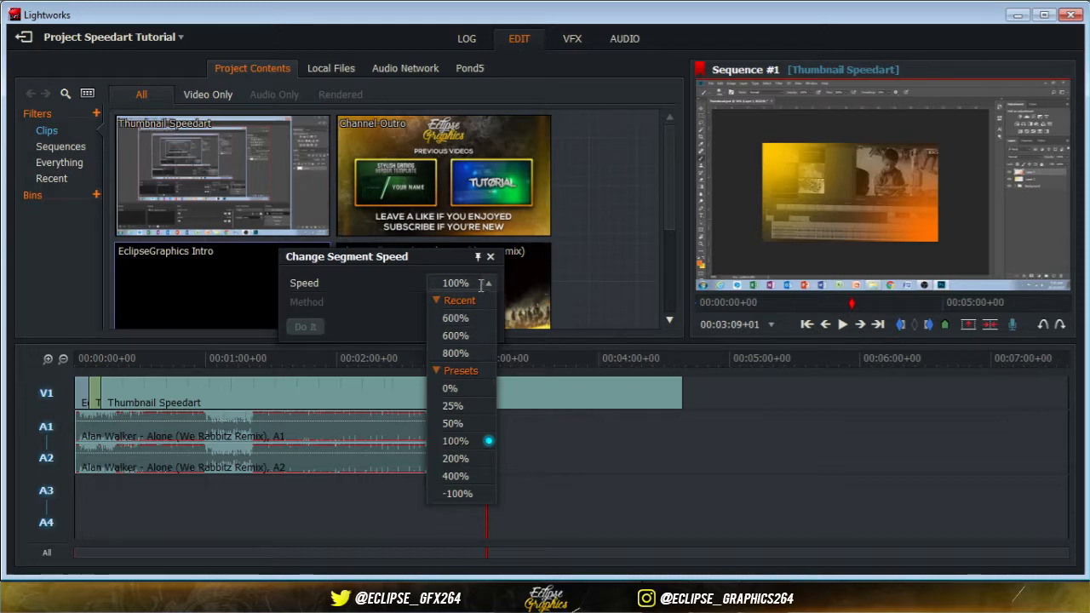
{"action": "left_click", "coordinate": [485, 282]}
{"action": "left_click", "coordinate": [469, 284]}
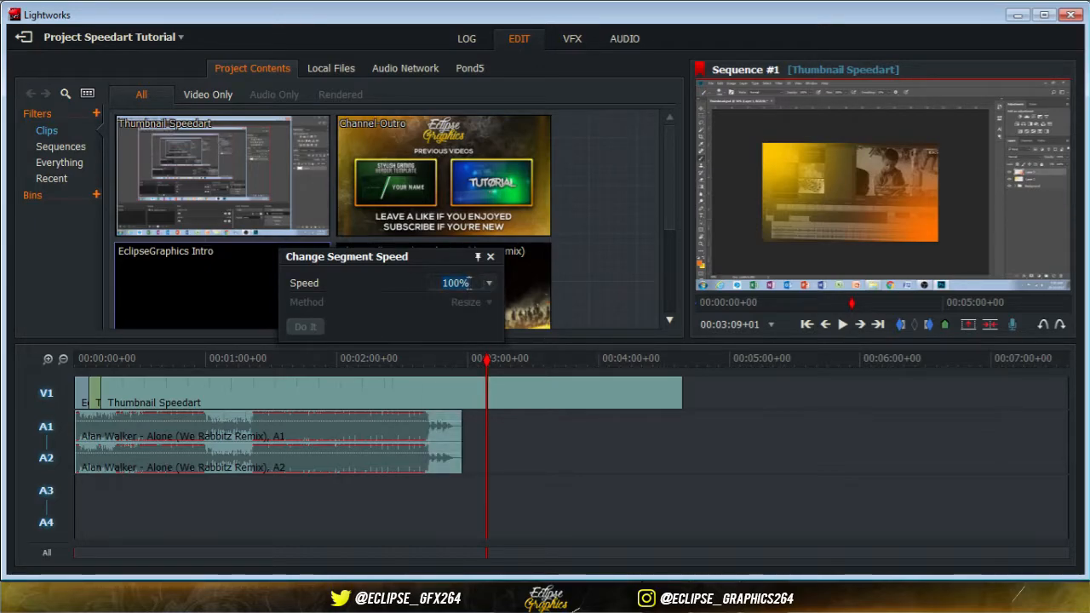
{"action": "type", "text": "600"}
{"action": "key", "text": "Return"}
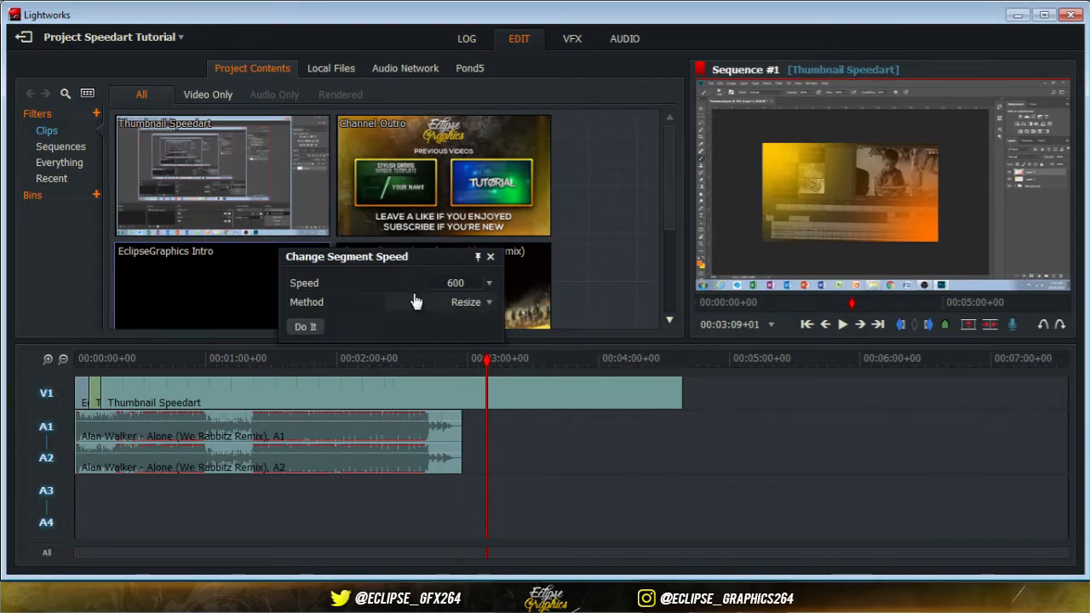
{"action": "left_click", "coordinate": [451, 308]}
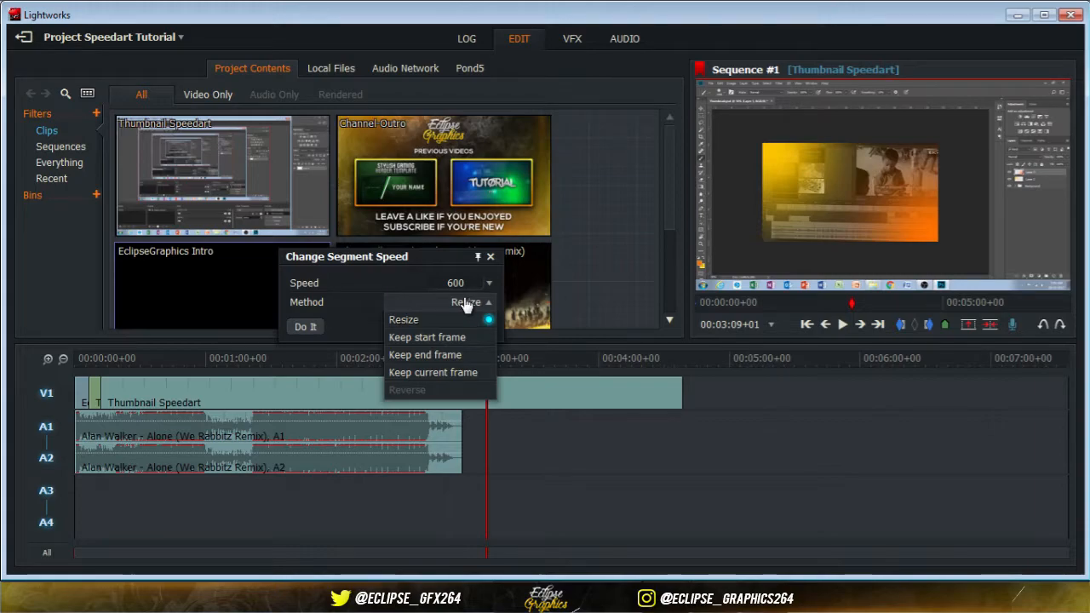
{"action": "left_click", "coordinate": [467, 304]}
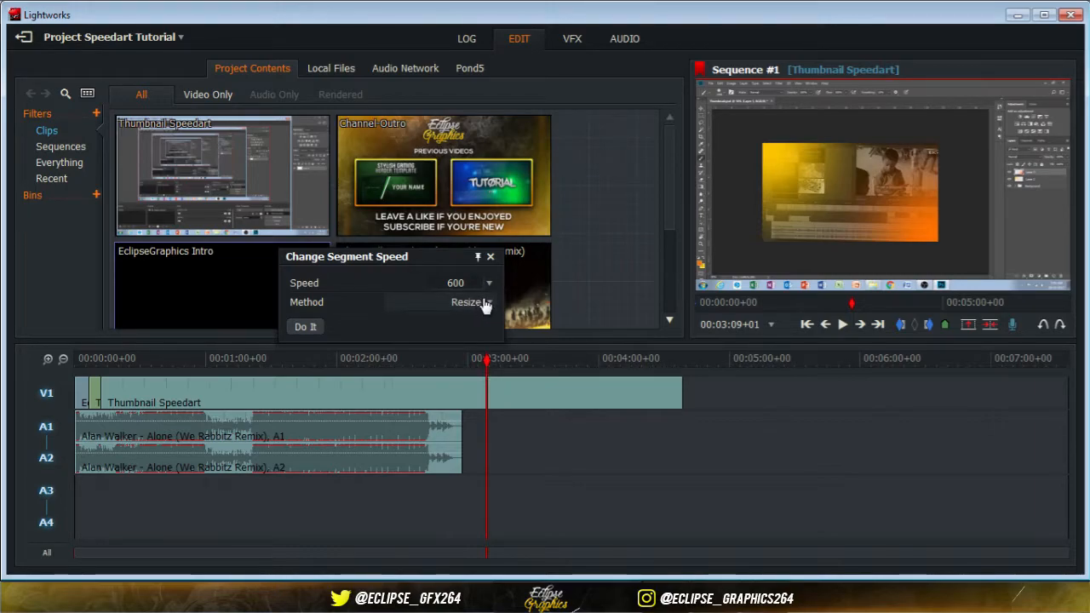
{"action": "left_click", "coordinate": [305, 328]}
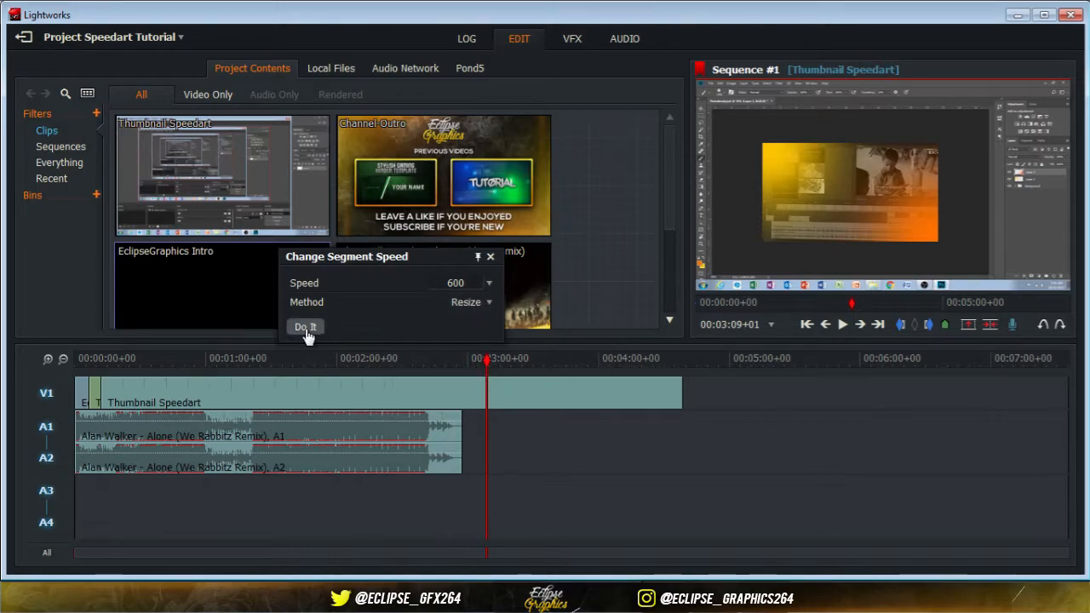
Step: Add the Channel-Outro clip directly after the Thumbnail Speedart clip on V1
{"action": "left_click", "coordinate": [160, 357]}
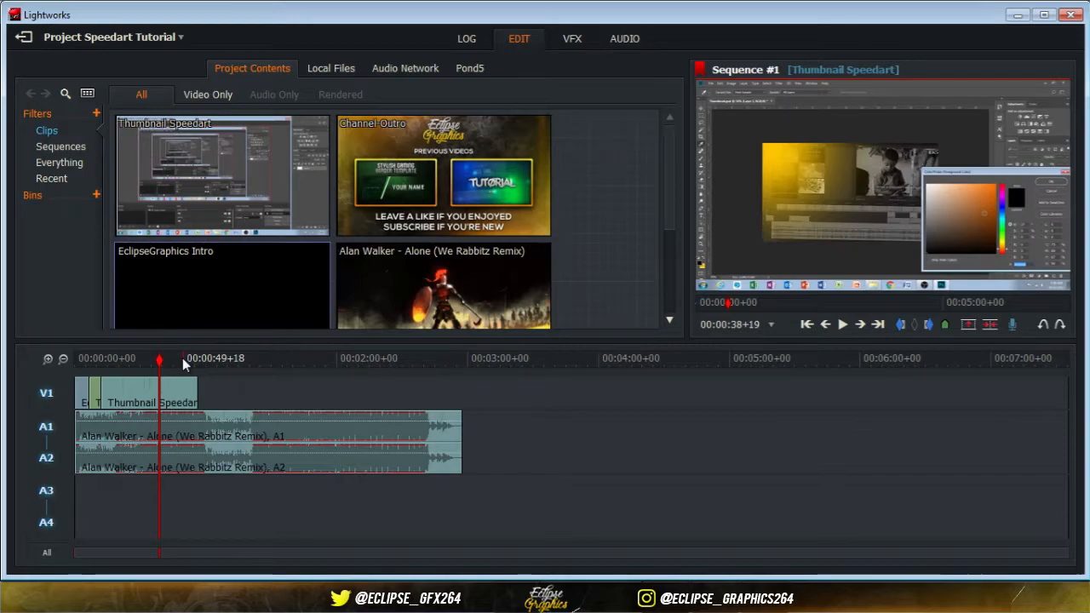
{"action": "left_click", "coordinate": [194, 359]}
{"action": "left_click_drag", "start_coordinate": [195, 358], "coordinate": [196, 362]}
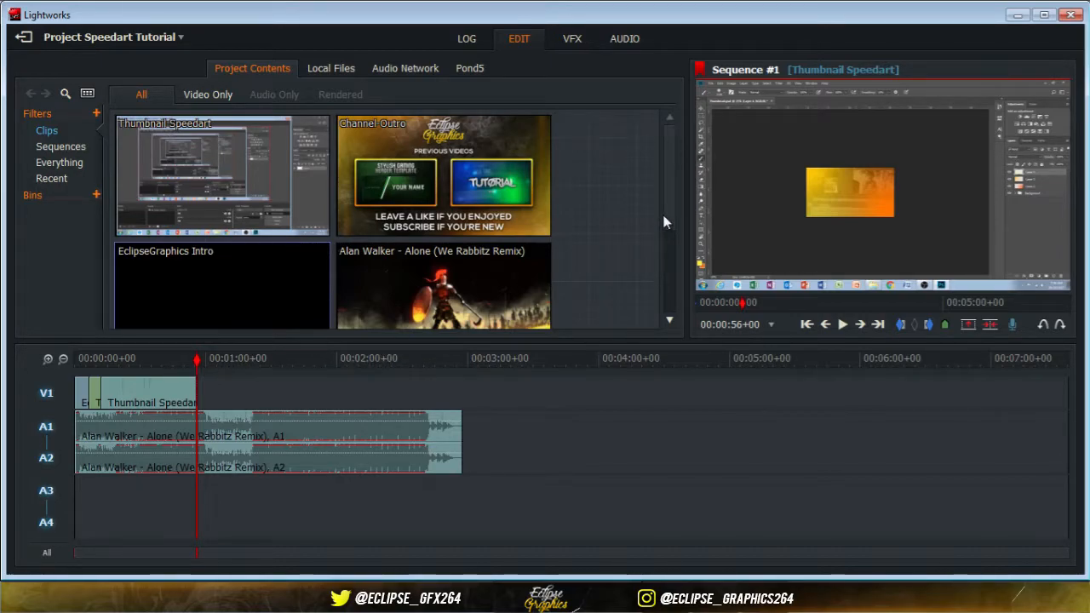
{"action": "left_click", "coordinate": [48, 359]}
{"action": "left_click_drag", "start_coordinate": [443, 179], "coordinate": [475, 361]}
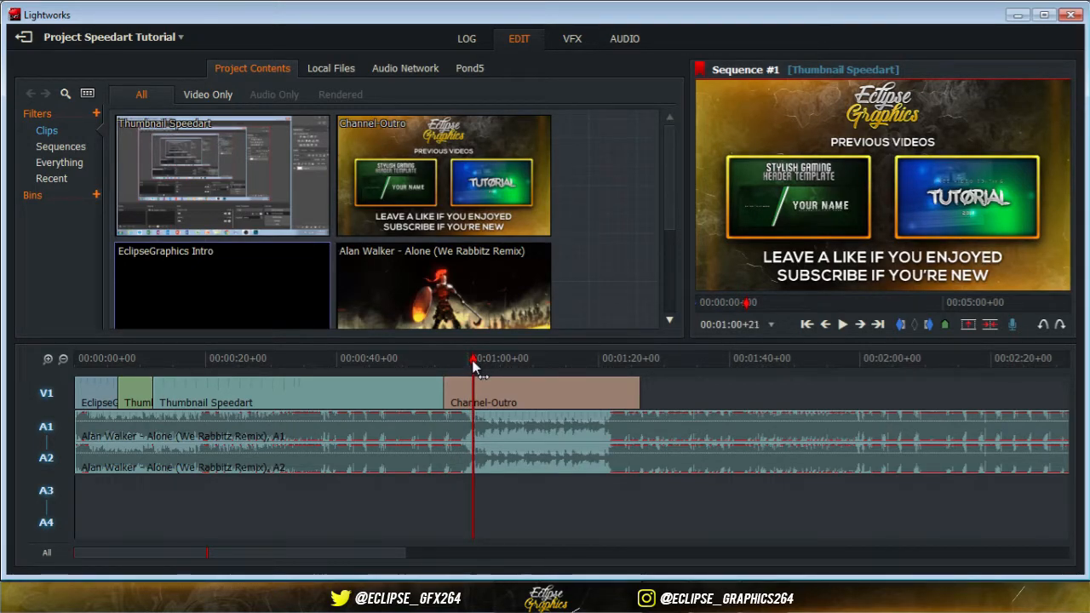
Step: Mark the sequence from 00:01:01+00 to beyond the end of the music and delete that section from all tracks
{"action": "mouse_move", "coordinate": [472, 361]}
{"action": "left_mouse_down"}
{"action": "mouse_move", "coordinate": [482, 363]}
{"action": "mouse_move", "coordinate": [474, 361]}
{"action": "left_mouse_up"}
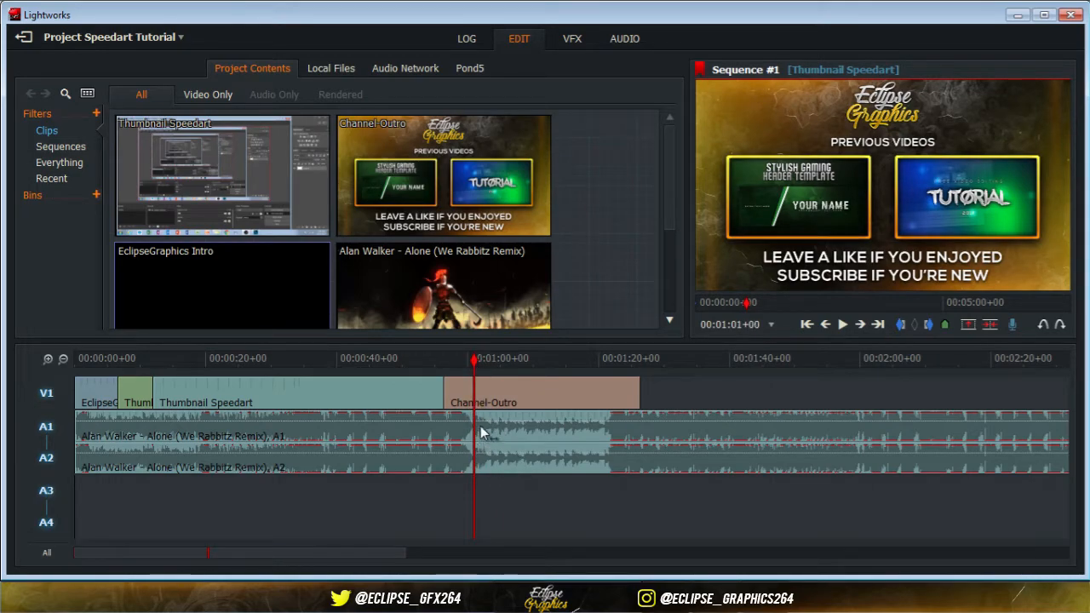
{"action": "left_click", "coordinate": [900, 324]}
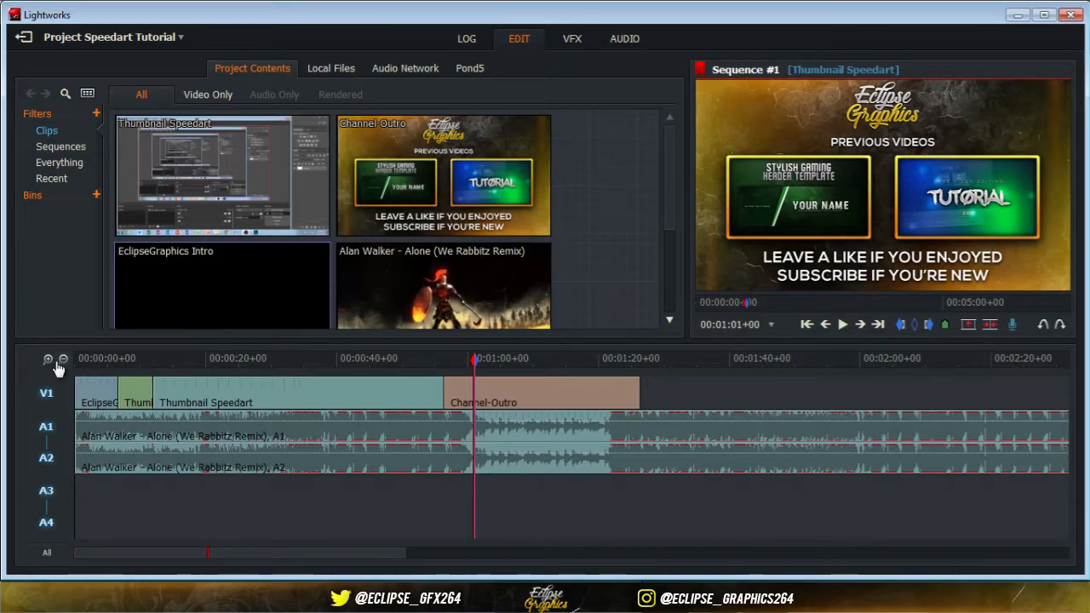
{"action": "left_click", "coordinate": [63, 358]}
{"action": "left_click", "coordinate": [495, 368]}
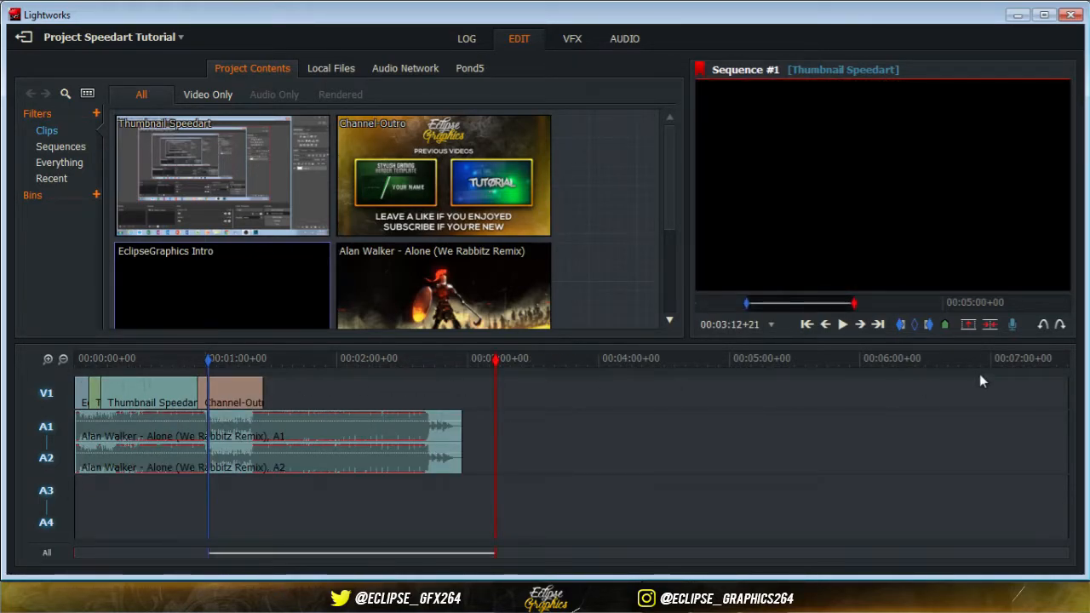
{"action": "left_click", "coordinate": [928, 324]}
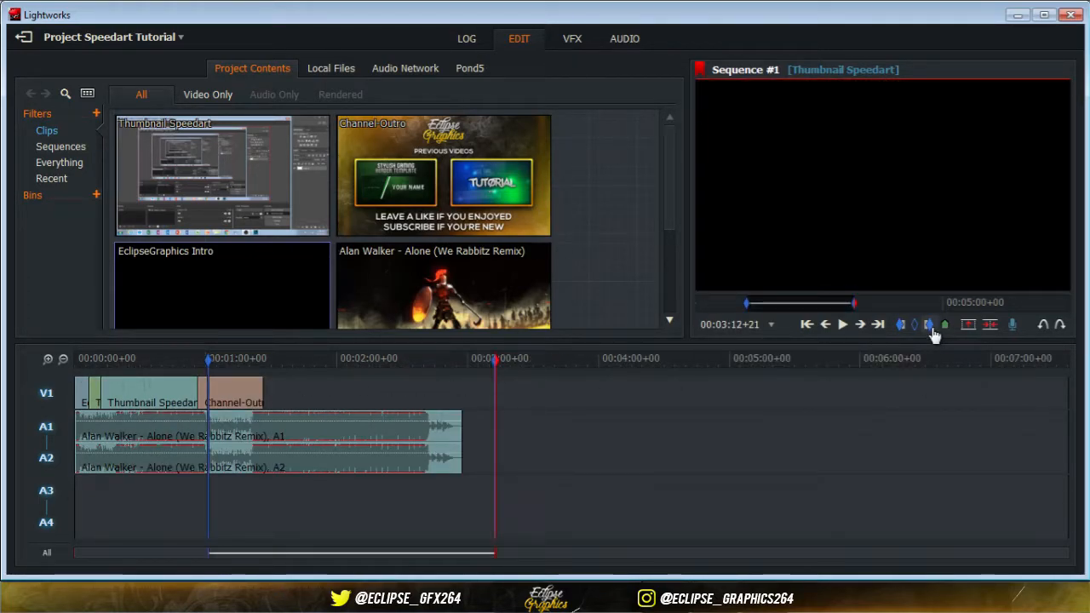
{"action": "left_click", "coordinate": [989, 324]}
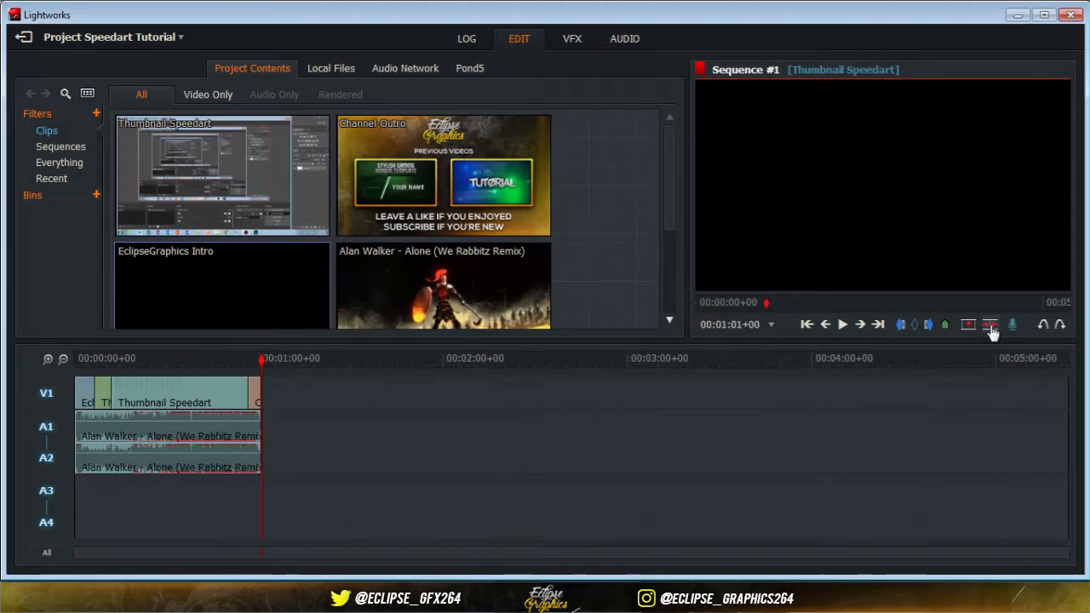
{"action": "left_click", "coordinate": [50, 359]}
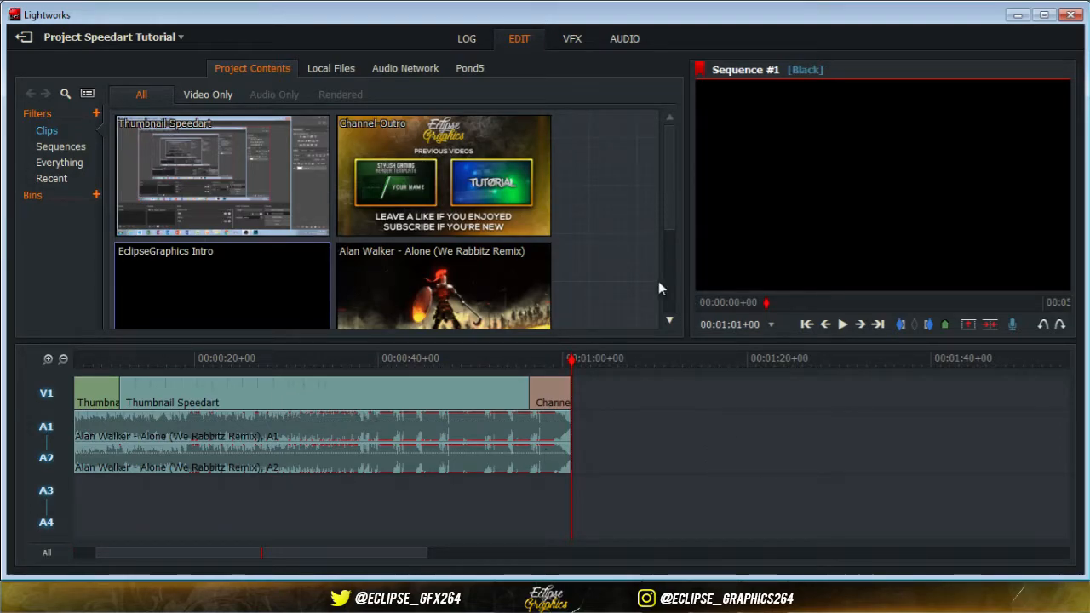
Step: Add a 3D DVE effect to the Thumbnail Speedart clip and enable Z rotation keyframing at the clip's start, 00:00:11+22
{"action": "left_click", "coordinate": [572, 40]}
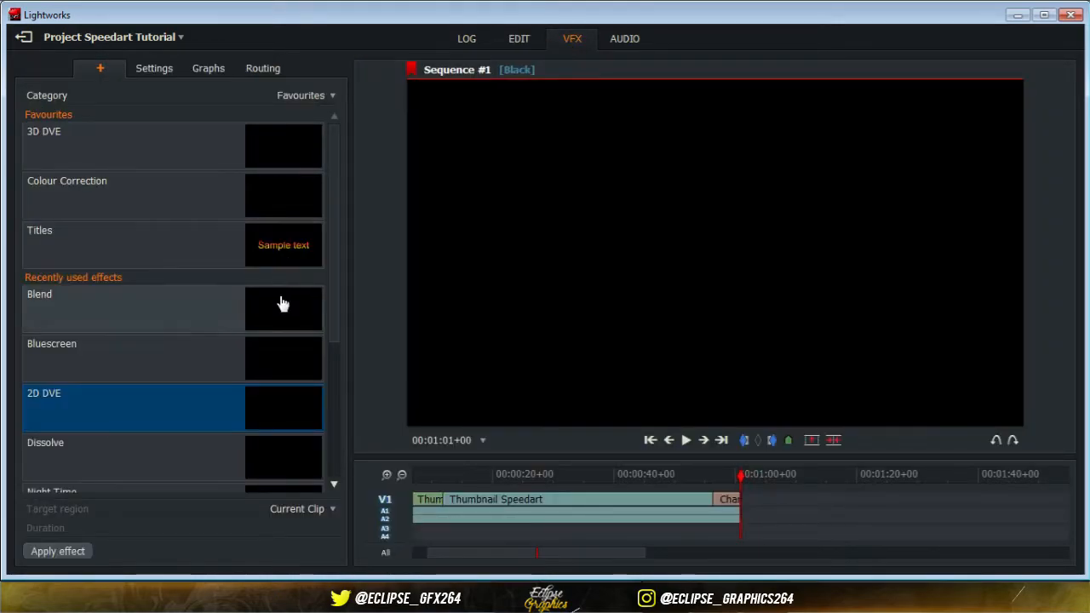
{"action": "right_click", "coordinate": [523, 498]}
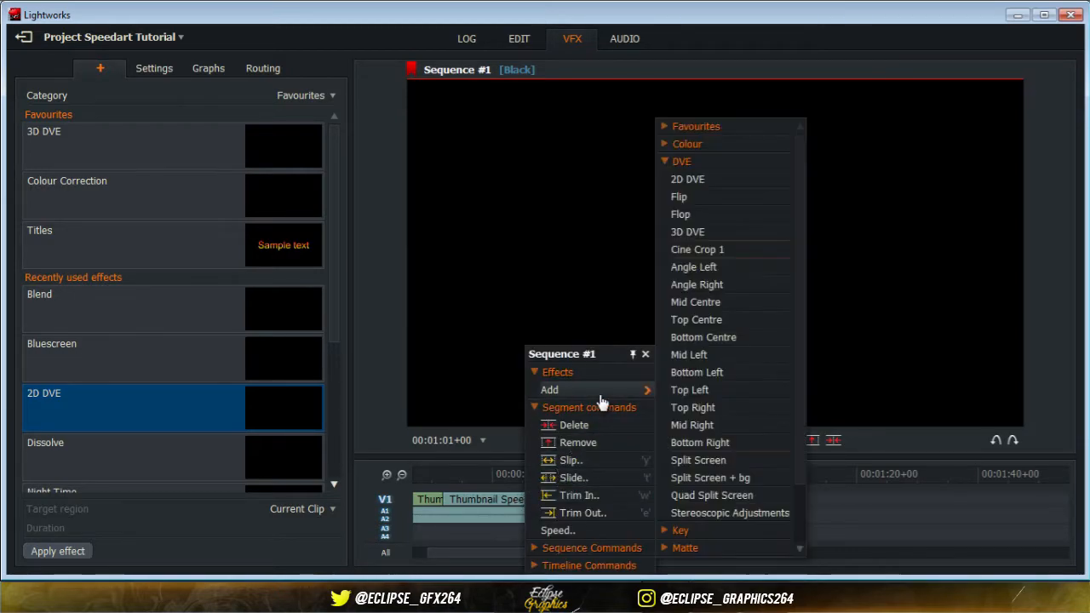
{"action": "left_click", "coordinate": [602, 406]}
{"action": "mouse_move", "coordinate": [605, 394]}
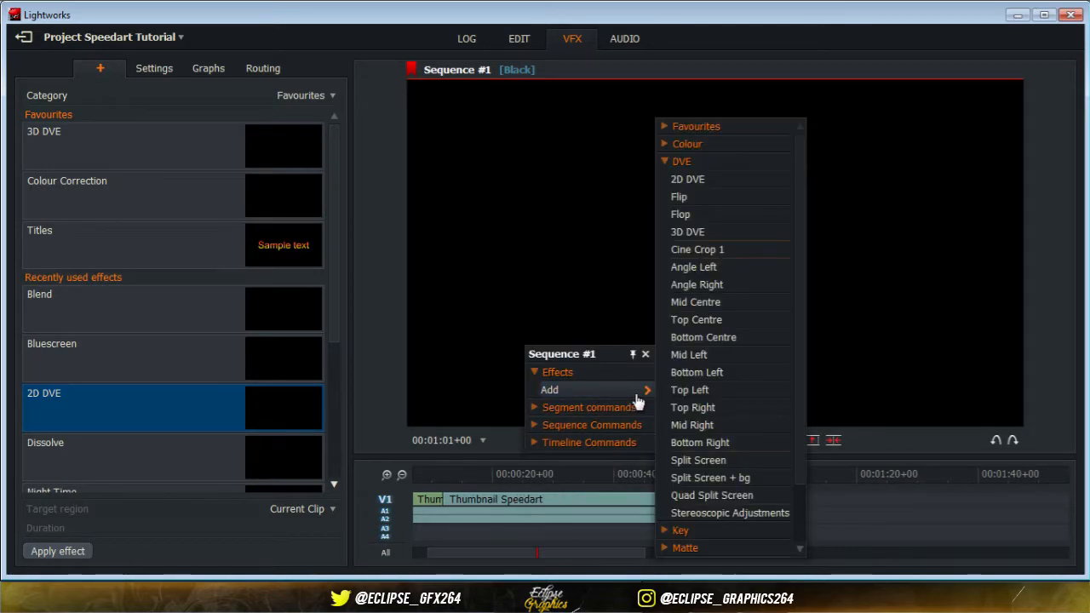
{"action": "left_click", "coordinate": [687, 231]}
{"action": "left_click", "coordinate": [442, 507]}
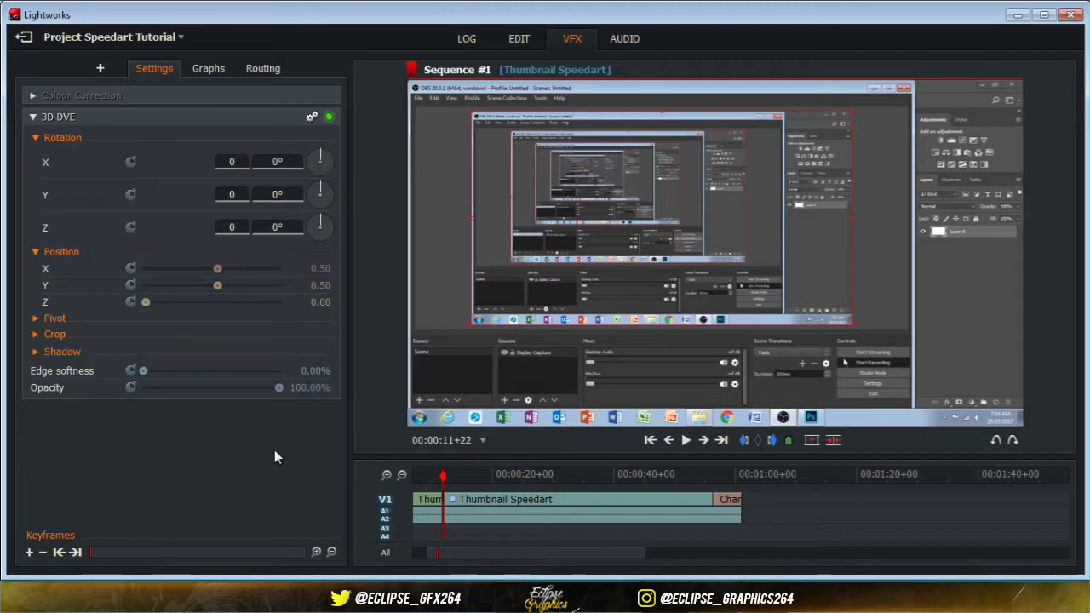
{"action": "left_click", "coordinate": [130, 228]}
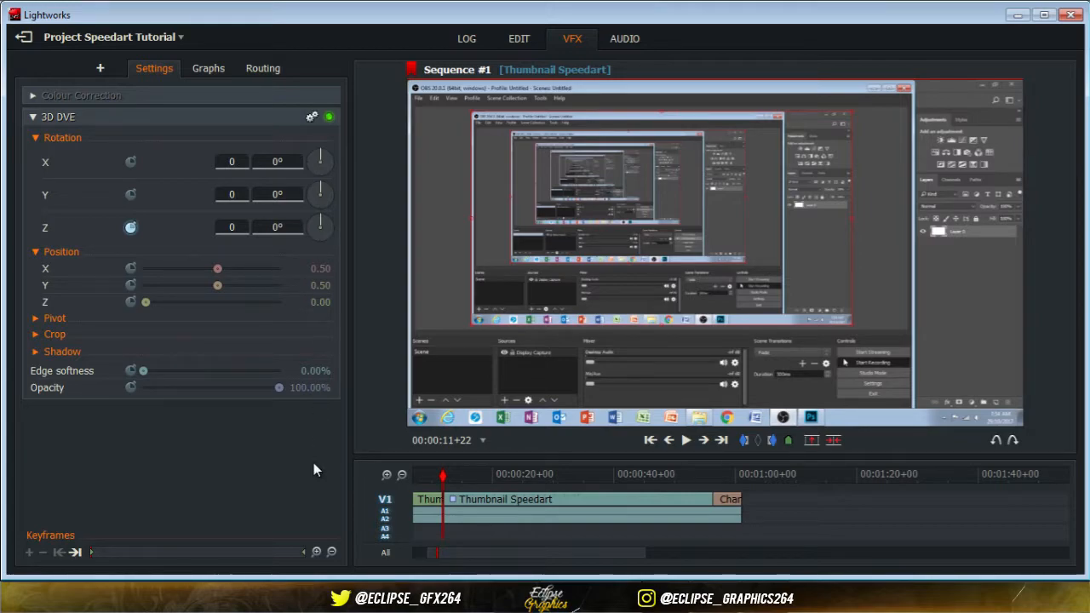
Step: Keyframe the 3D DVE's Z rotation at 2° at 00:00:16+15 in the Thumbnail Speedart clip
{"action": "left_click", "coordinate": [386, 475]}
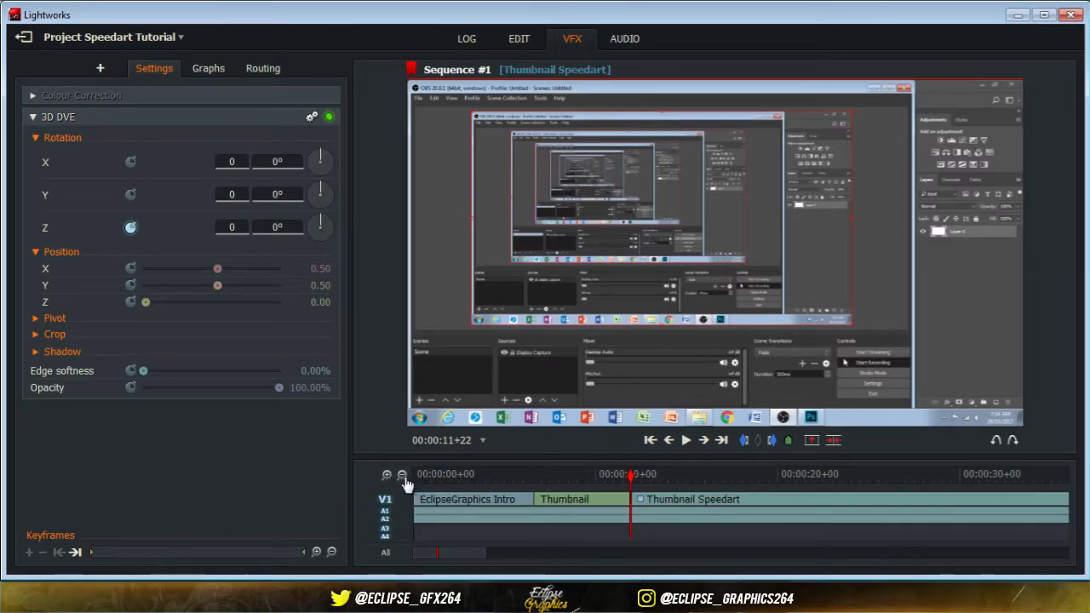
{"action": "left_click", "coordinate": [407, 476]}
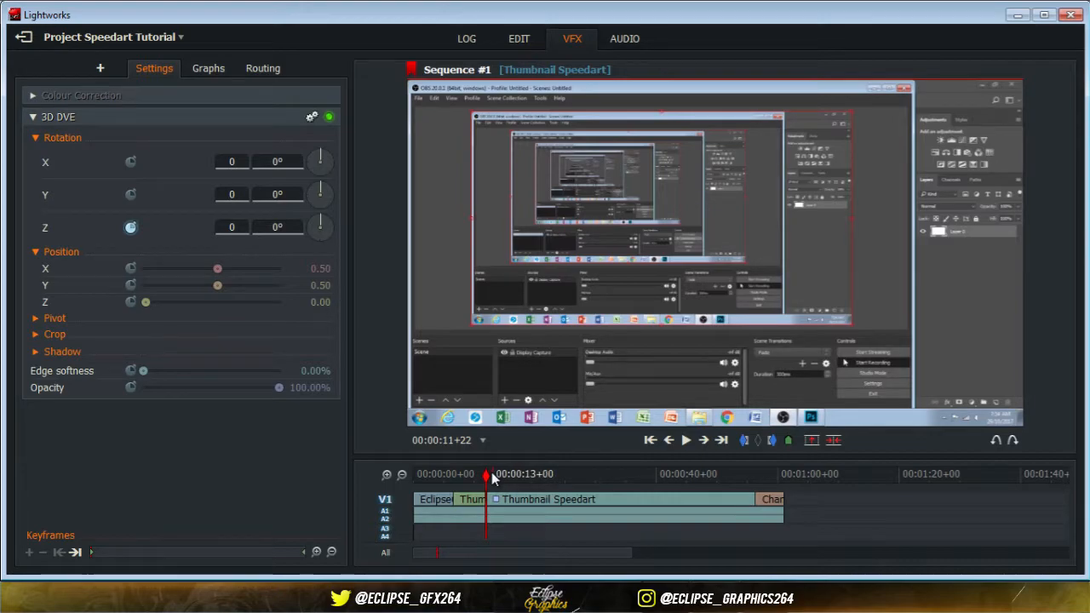
{"action": "left_click", "coordinate": [387, 475]}
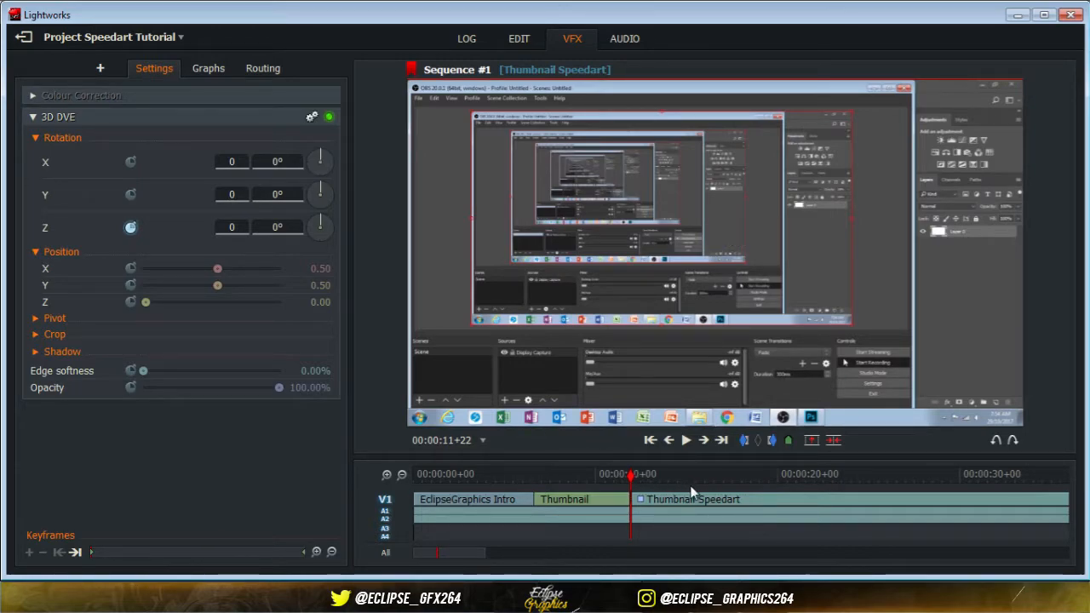
{"action": "left_click", "coordinate": [716, 479]}
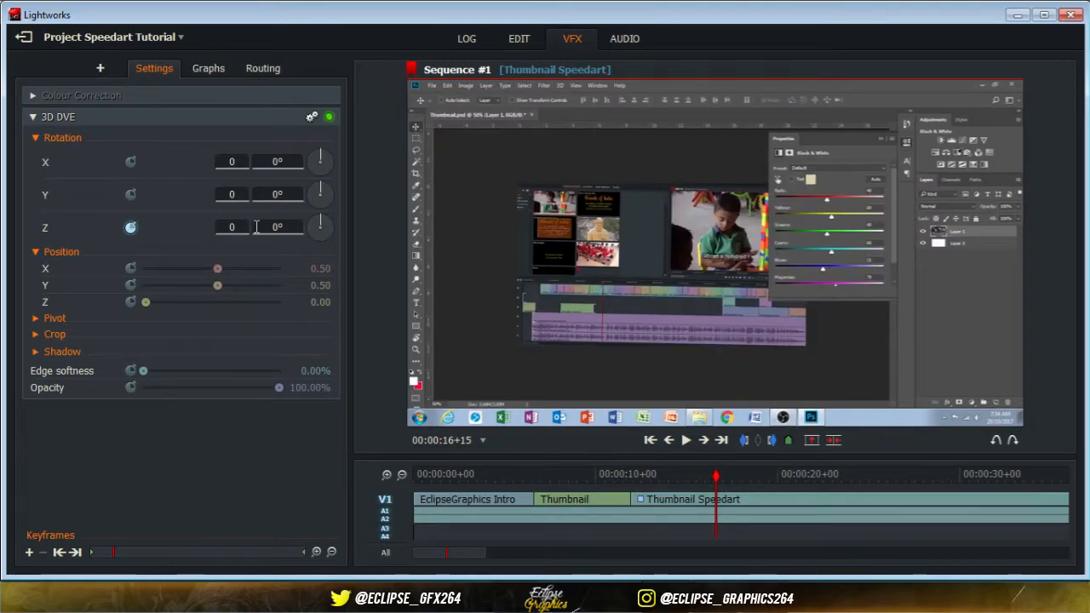
{"action": "left_click_drag", "start_coordinate": [270, 226], "coordinate": [299, 227]}
{"action": "type", "text": "2"}
{"action": "key", "text": "Return"}
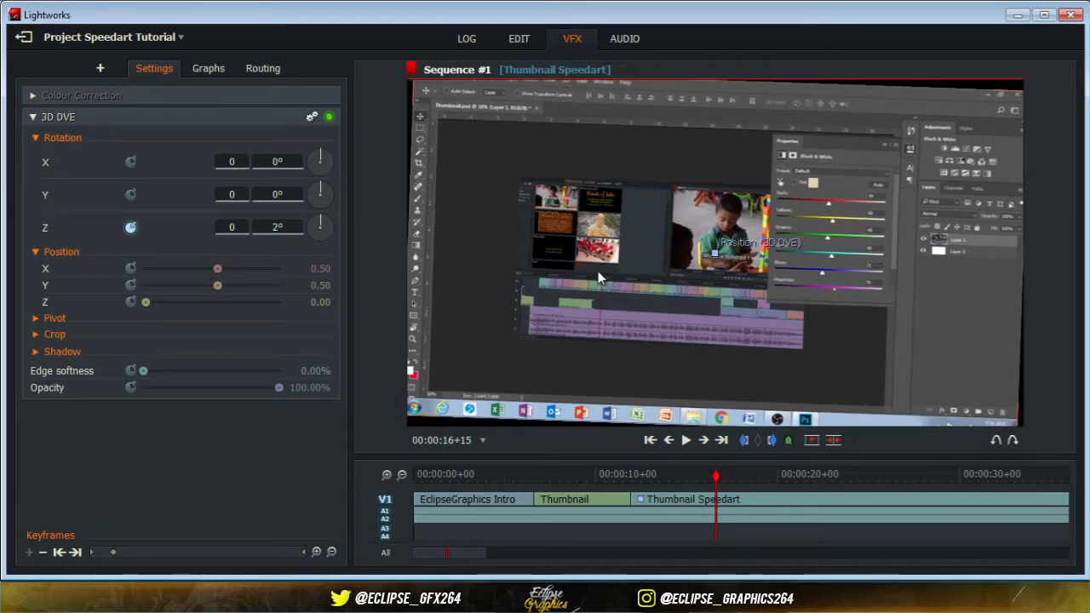
Step: Keyframe the 3D DVE's Z rotation back to 0° at 00:00:21+04
{"action": "left_click", "coordinate": [798, 476]}
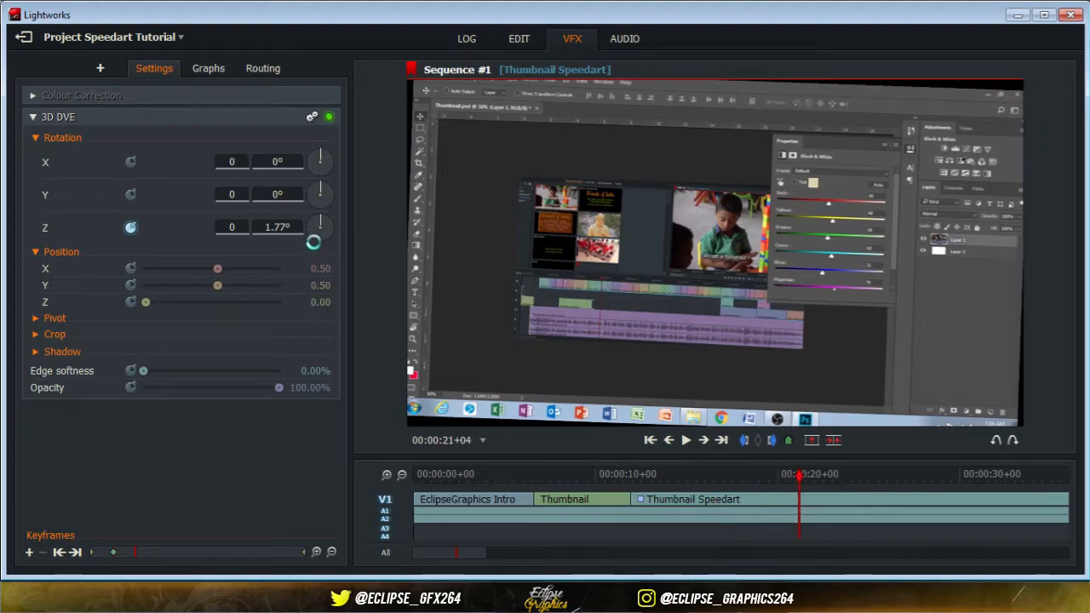
{"action": "left_click", "coordinate": [281, 226]}
{"action": "type", "text": "0"}
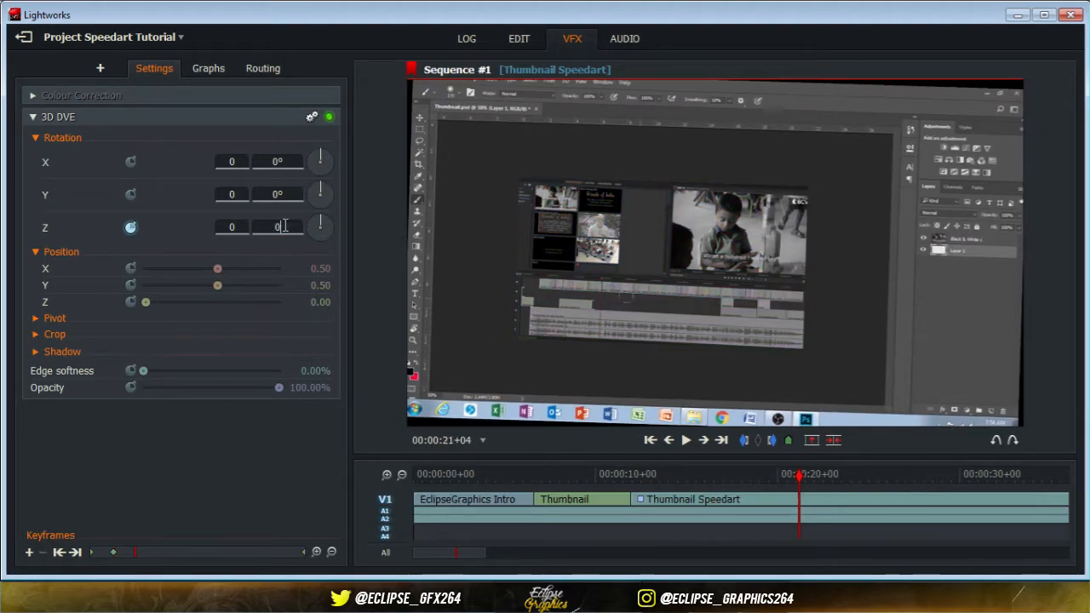
{"action": "key", "text": "Return"}
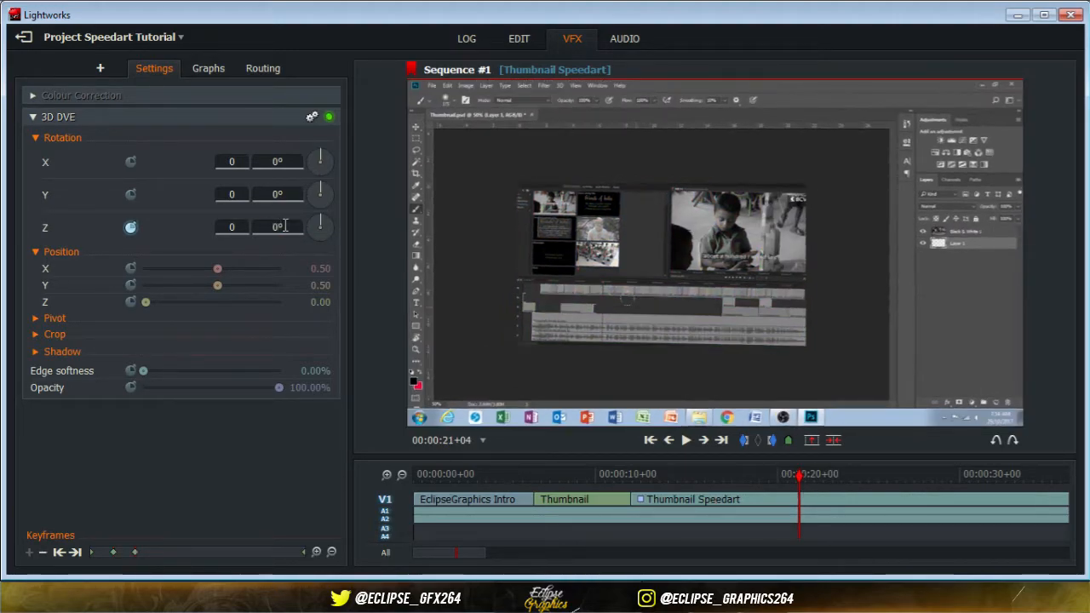
Step: Keyframe the 3D DVE's Z rotation at 2° at 00:00:26+16 in the Thumbnail Speedart clip
{"action": "left_click", "coordinate": [898, 473]}
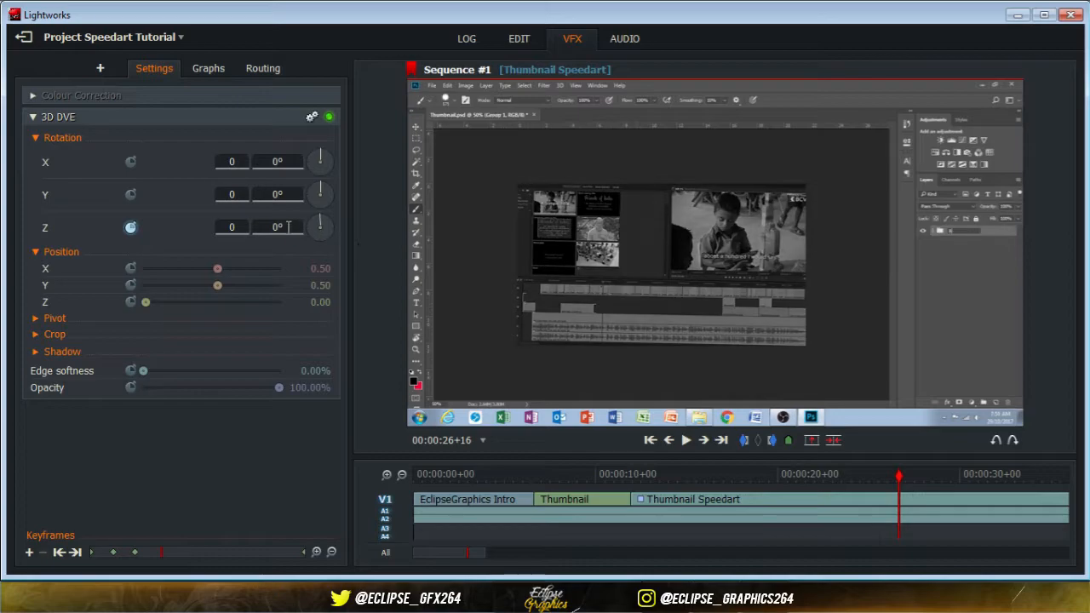
{"action": "type", "text": "2"}
{"action": "key", "text": "Return"}
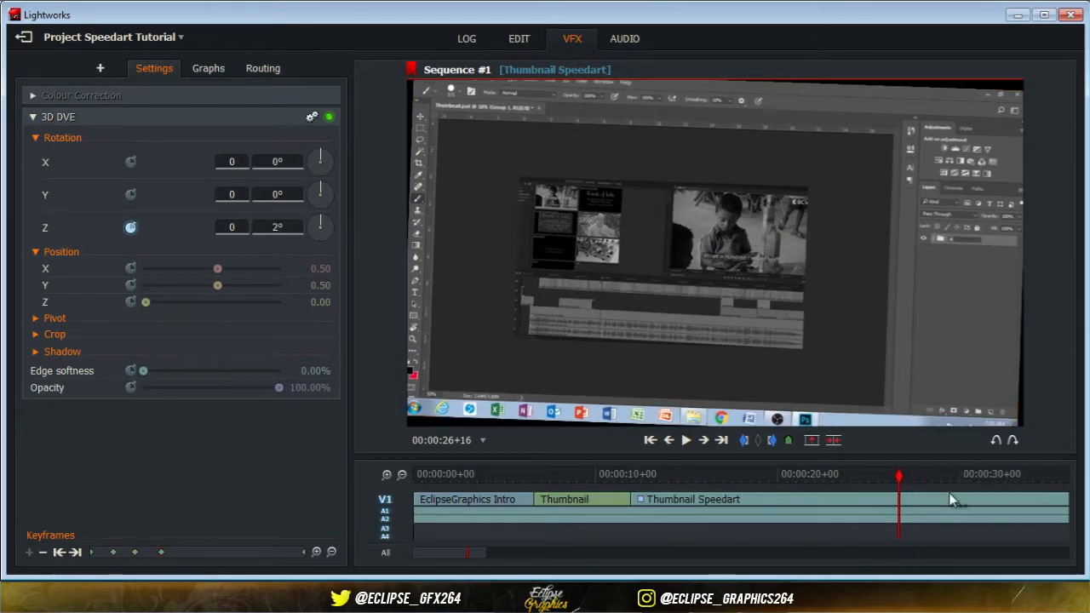
Step: Keyframe the 3D DVE's Z rotation back to 0° at 00:00:31+11 in the Thumbnail Speedart clip
{"action": "left_click", "coordinate": [986, 477]}
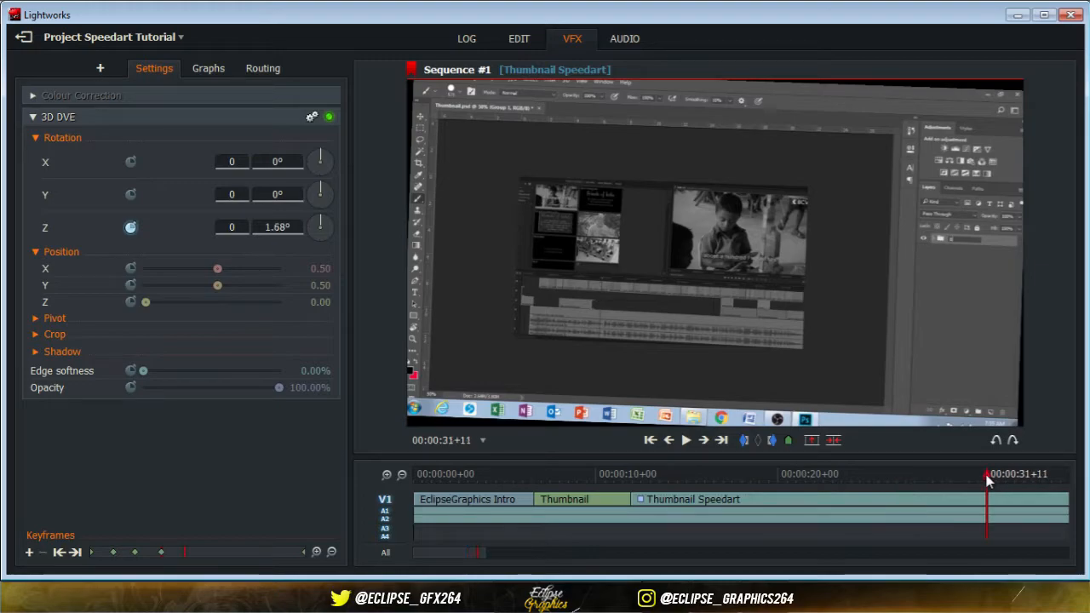
{"action": "left_click", "coordinate": [277, 226]}
{"action": "type", "text": "0"}
{"action": "key", "text": "Return"}
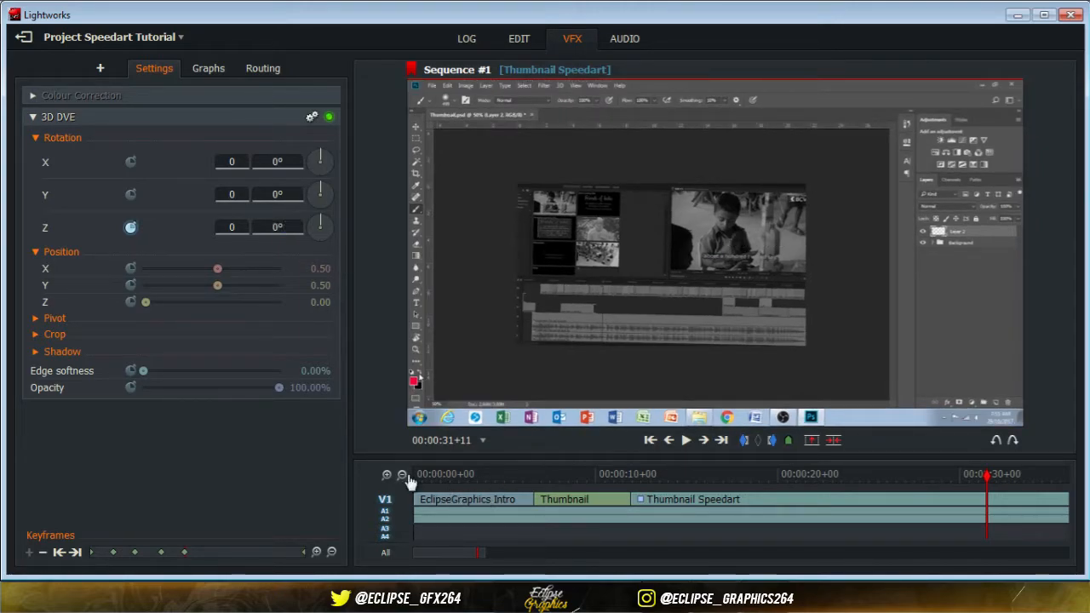
Step: Play the sequence from shortly before the Thumbnail Speedart clip to check the rotation animation
{"action": "left_click", "coordinate": [621, 473]}
{"action": "left_click", "coordinate": [695, 443]}
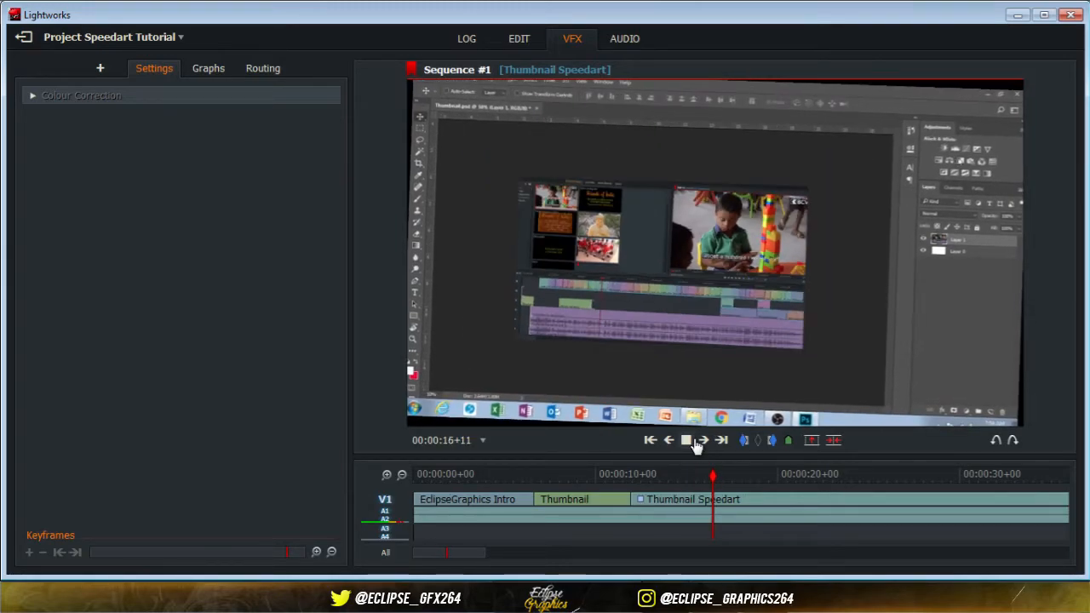
{"action": "left_click", "coordinate": [689, 441]}
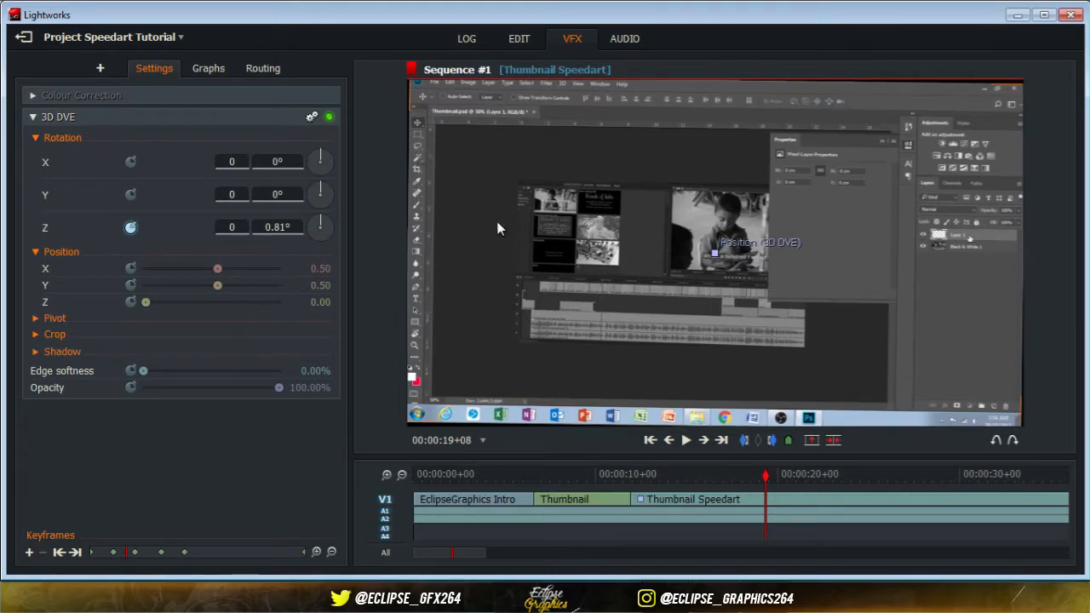
Step: Add a 2D DVE effect to the Thumbnail Speedart clip, set its master scale to 1.05 and play back the result
{"action": "right_click", "coordinate": [667, 499]}
{"action": "mouse_move", "coordinate": [716, 467]}
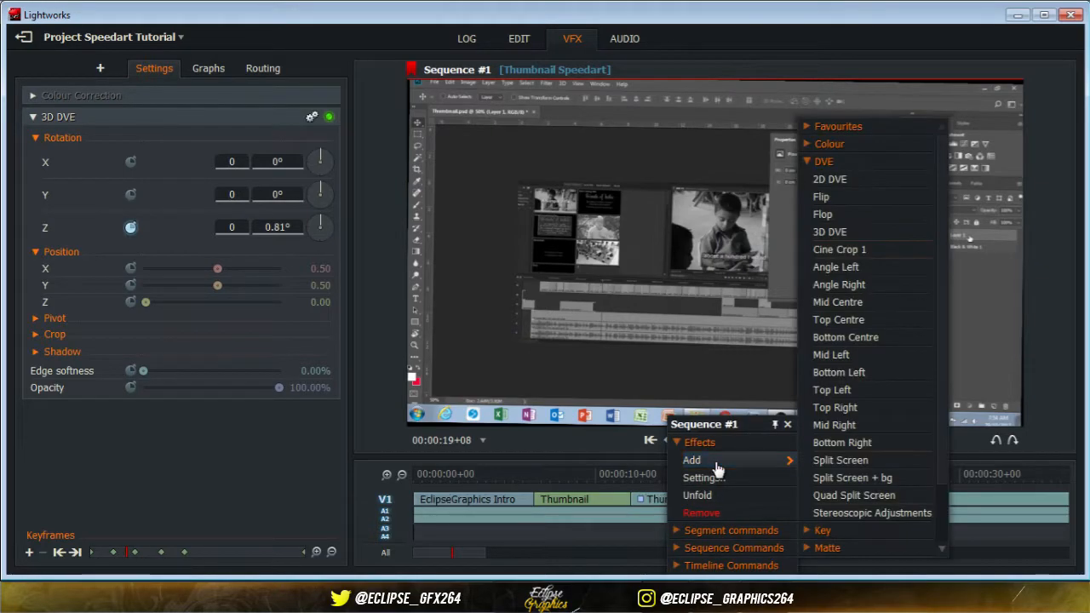
{"action": "left_click", "coordinate": [836, 180]}
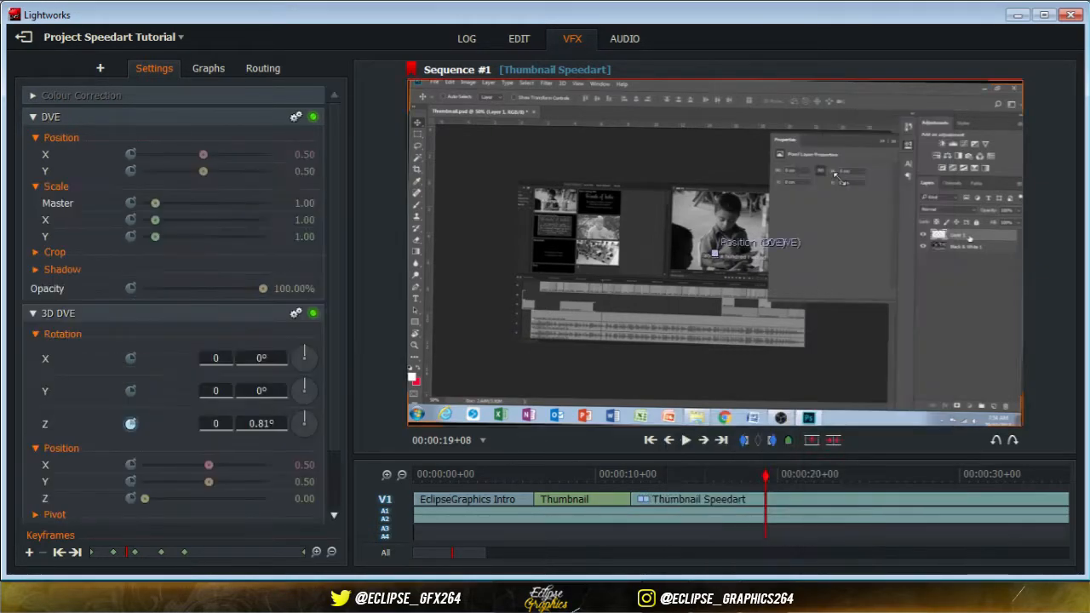
{"action": "left_click", "coordinate": [32, 314]}
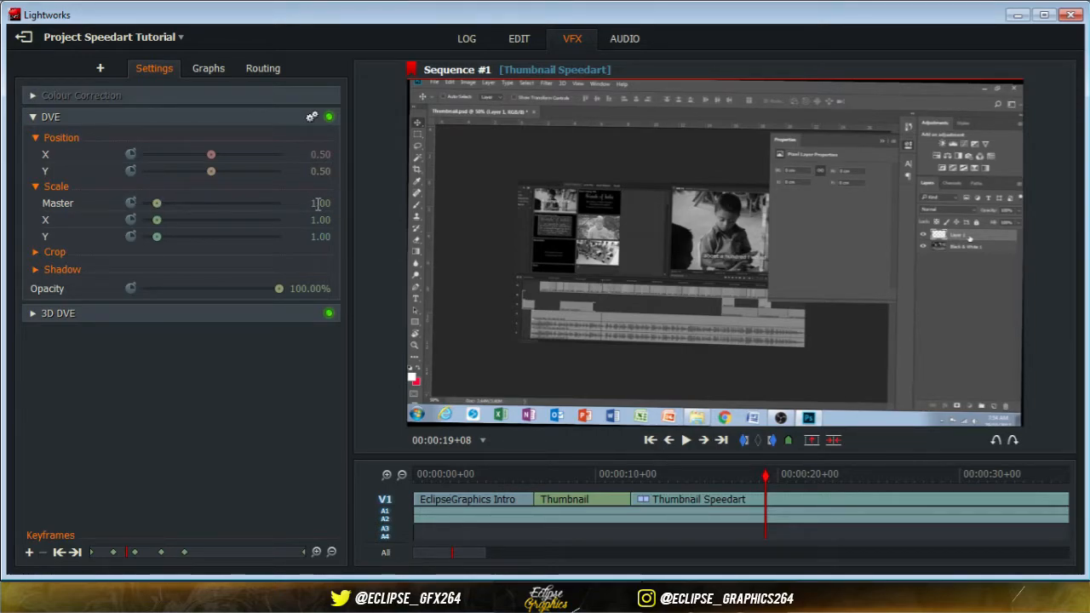
{"action": "type", "text": "1.05"}
{"action": "key", "text": "Return"}
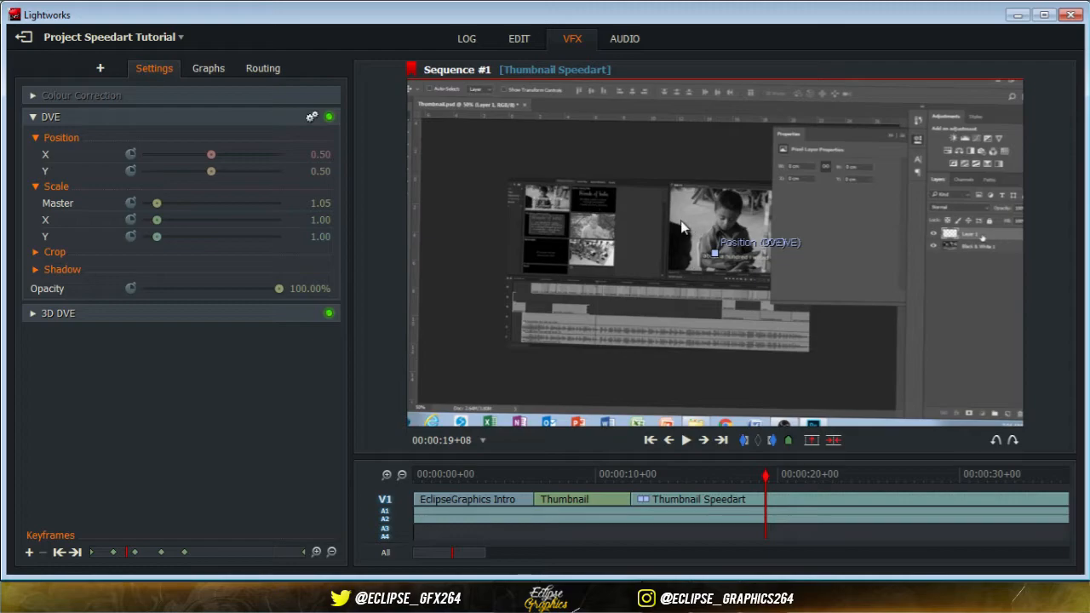
{"action": "left_click", "coordinate": [686, 441]}
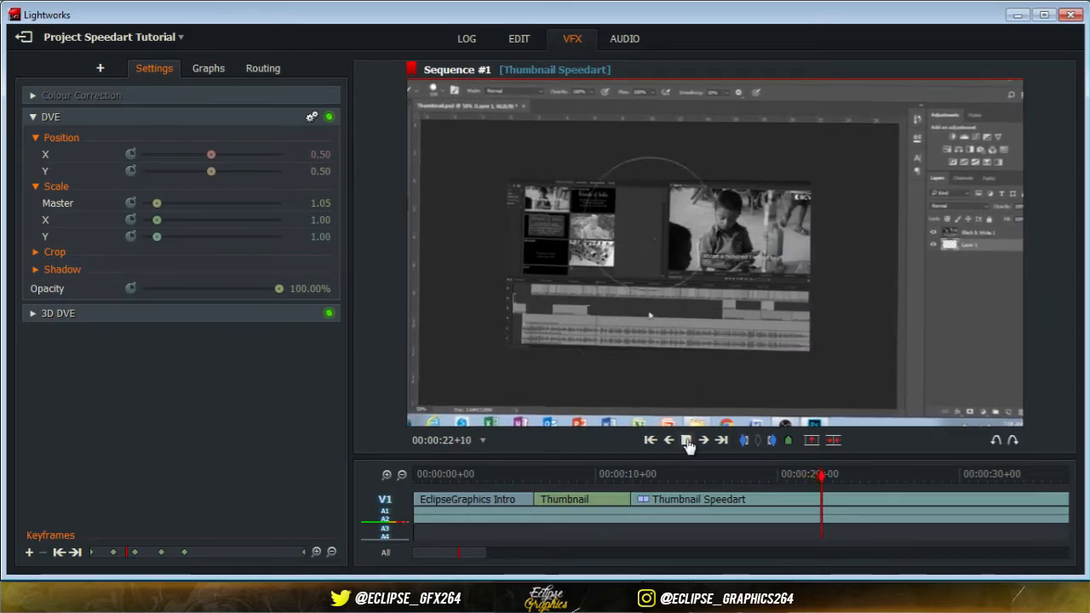
{"action": "left_click", "coordinate": [687, 441]}
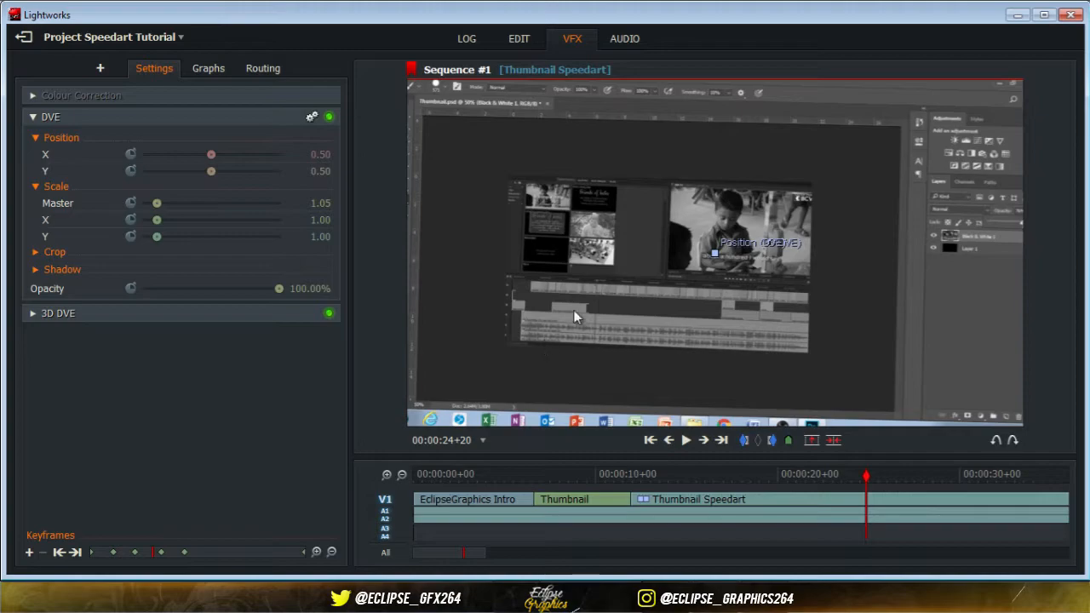
Step: Add one video track before V1 to the sequence in the editing workspace
{"action": "left_click", "coordinate": [521, 40]}
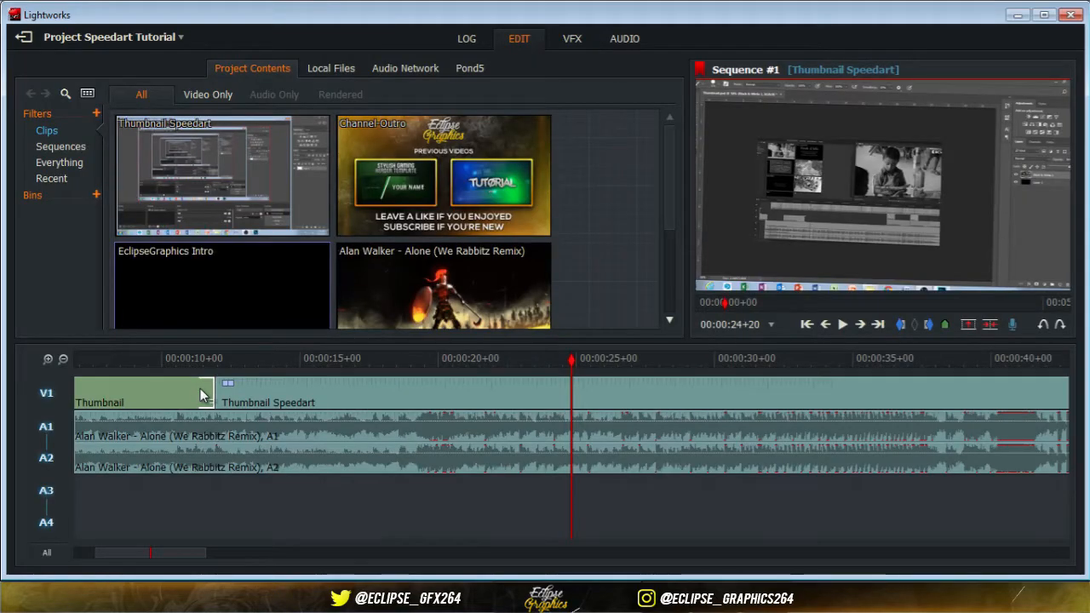
{"action": "right_click", "coordinate": [46, 398]}
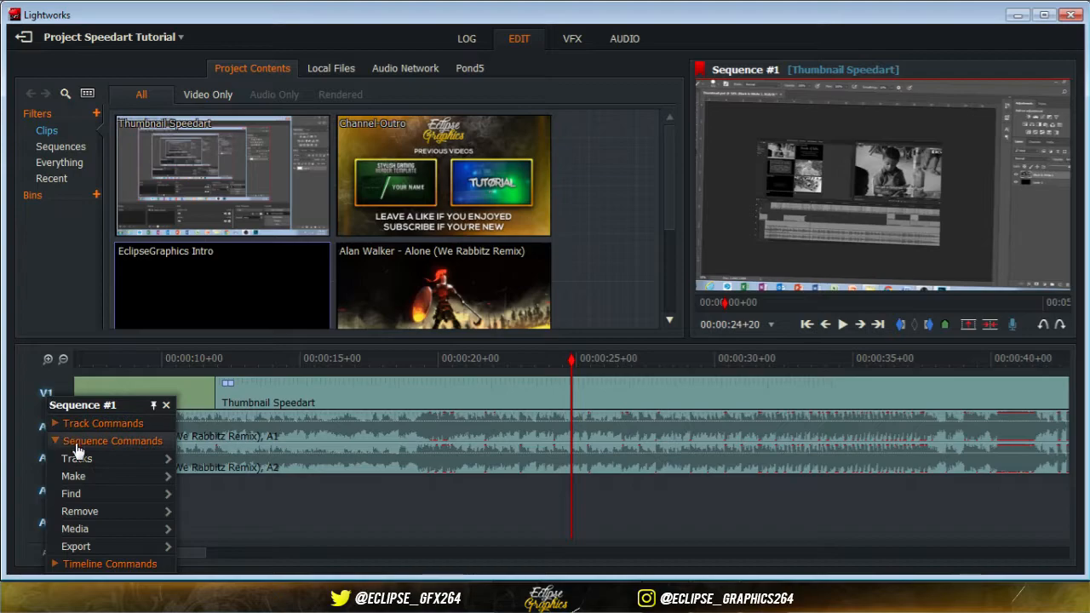
{"action": "mouse_move", "coordinate": [90, 456]}
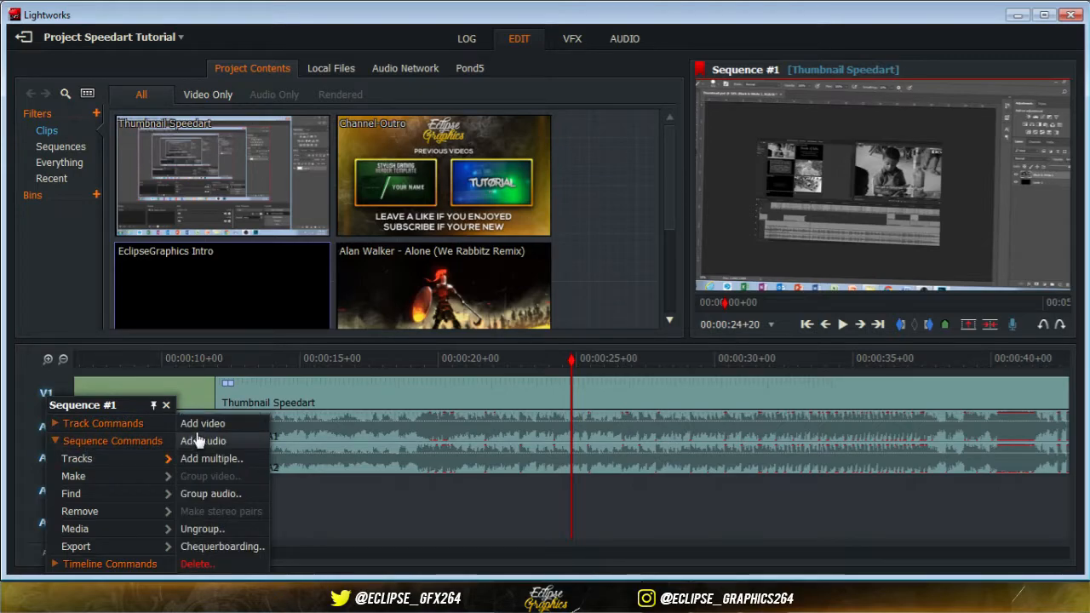
{"action": "left_click", "coordinate": [215, 458]}
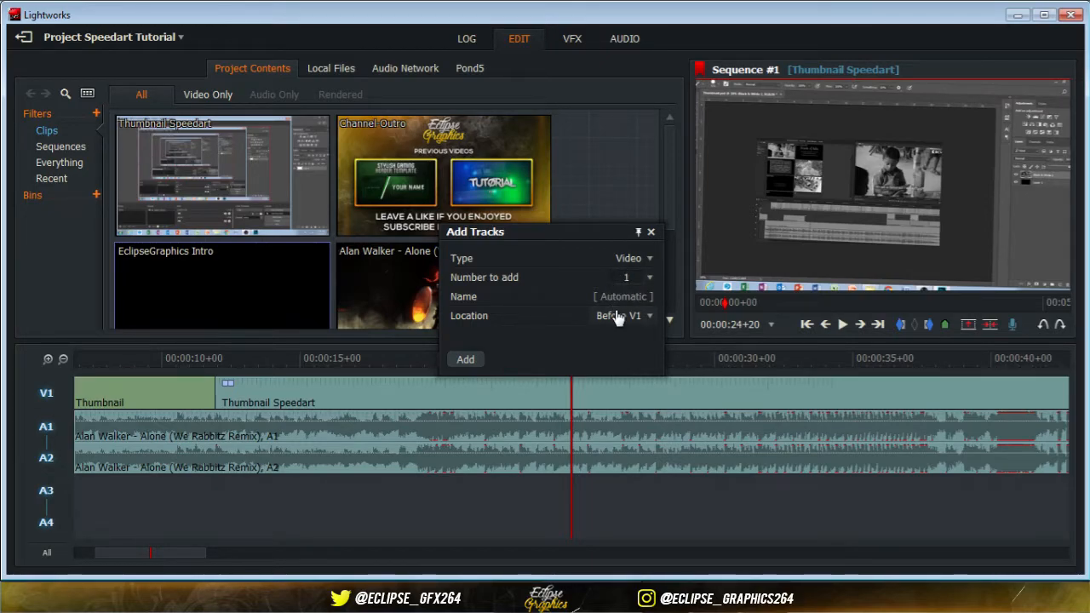
{"action": "left_click", "coordinate": [464, 359]}
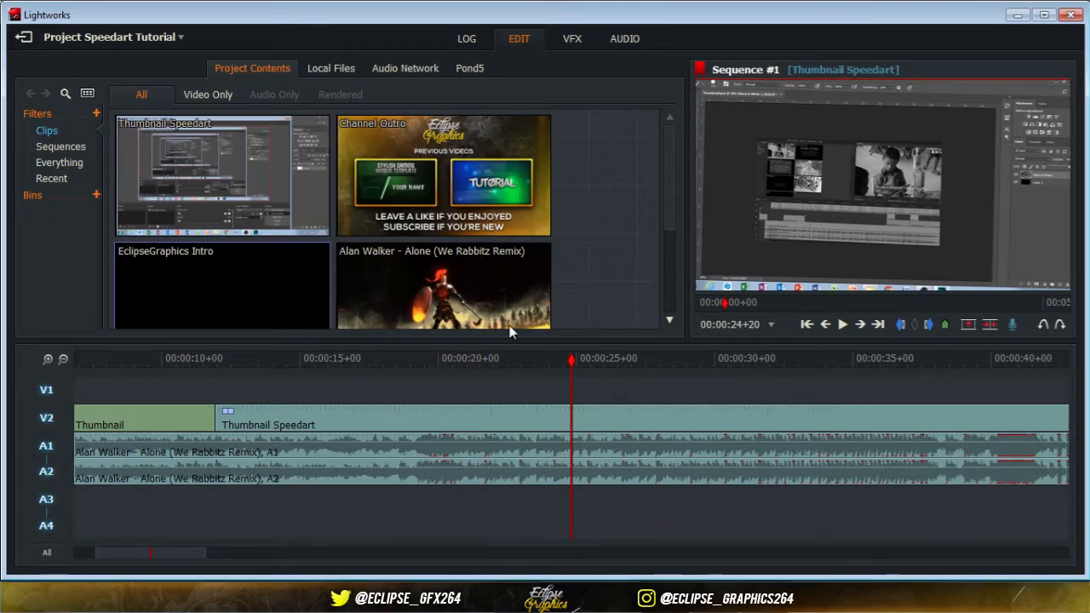
Step: Place the Black Bars clip on the empty V1 track, starting where the Thumbnail clip begins
{"action": "left_click_drag", "start_coordinate": [672, 197], "coordinate": [668, 291]}
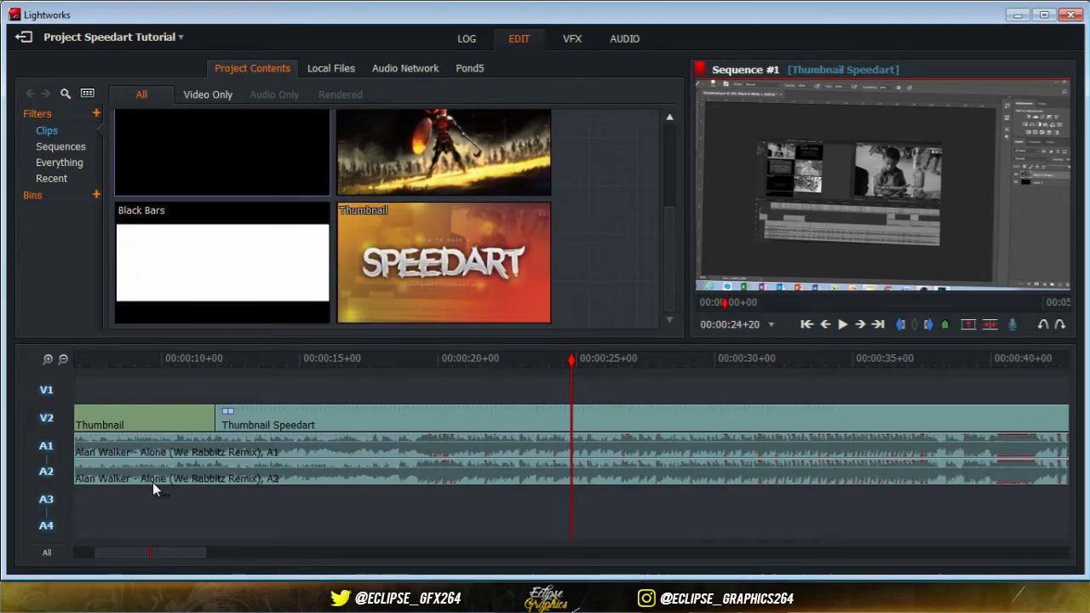
{"action": "left_click_drag", "start_coordinate": [147, 551], "coordinate": [117, 551]}
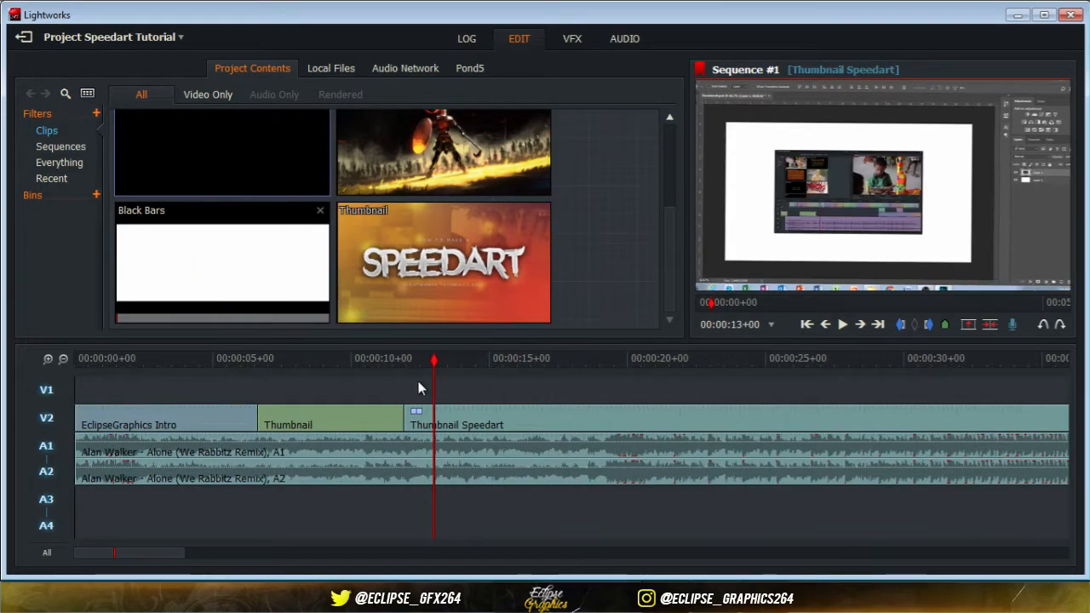
{"action": "left_click_drag", "start_coordinate": [287, 273], "coordinate": [266, 386]}
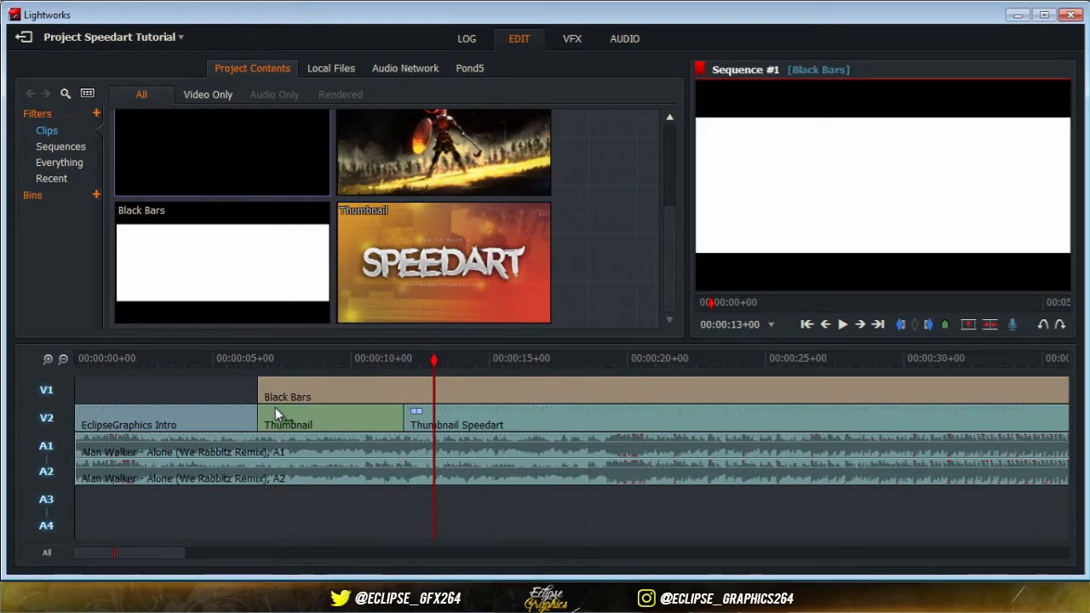
Step: Extend only the Black Bars clip to 00:01:01+06 with V2, A1 and A2 deselected, and reselect those tracks
{"action": "left_click", "coordinate": [62, 359]}
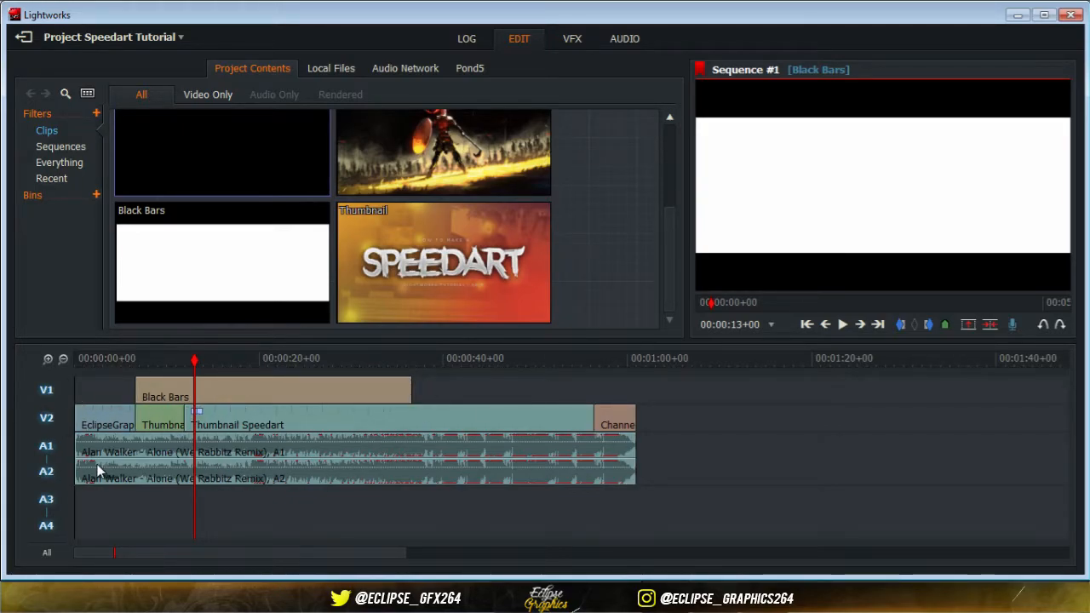
{"action": "left_click", "coordinate": [49, 420]}
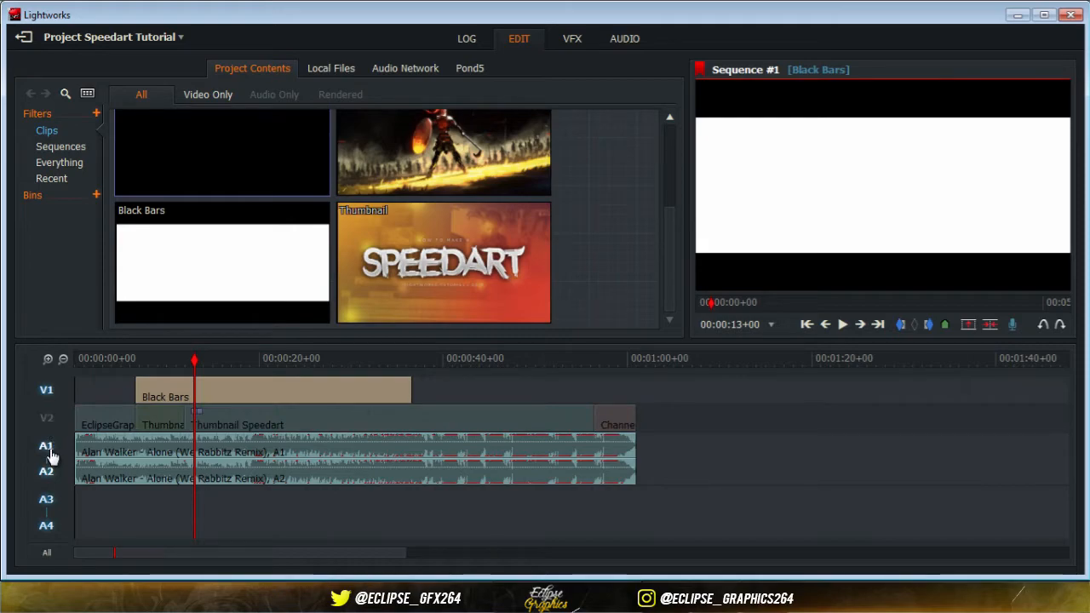
{"action": "left_click", "coordinate": [51, 457]}
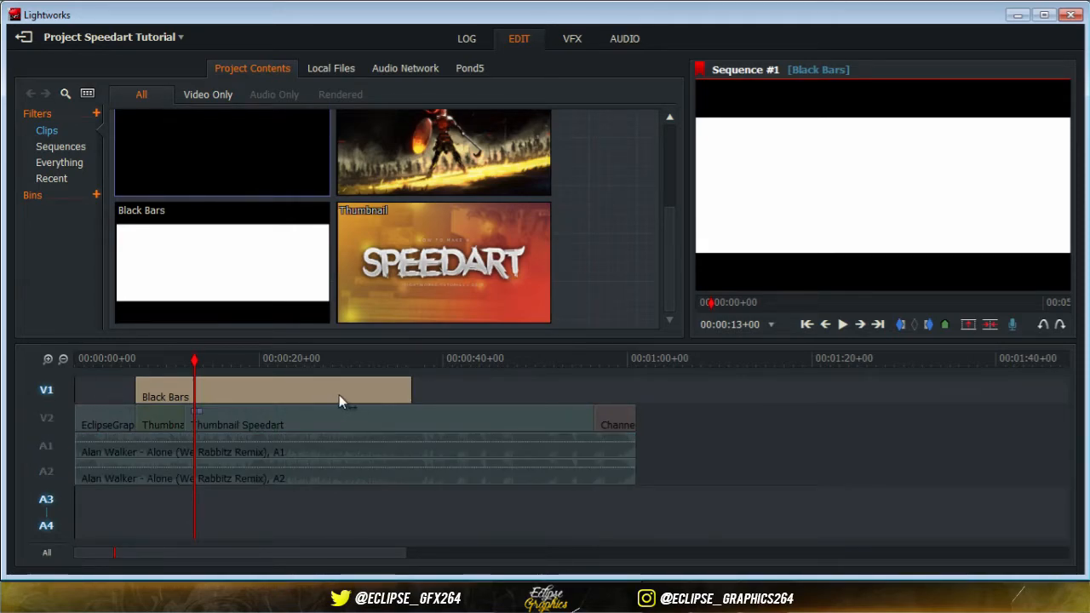
{"action": "left_click_drag", "start_coordinate": [467, 386], "coordinate": [628, 385]}
{"action": "left_click", "coordinate": [54, 418]}
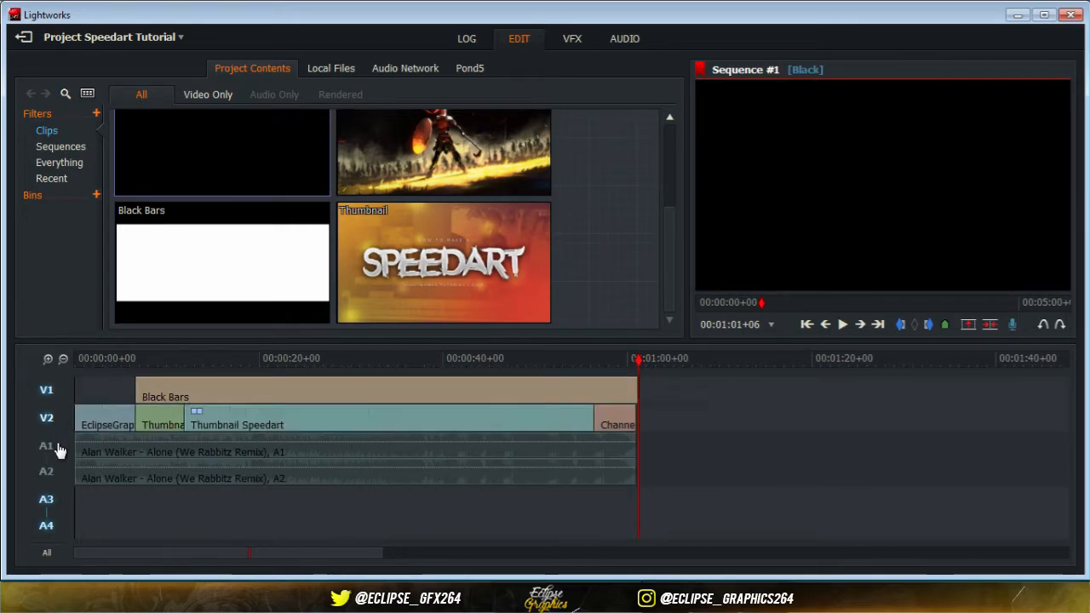
{"action": "left_click", "coordinate": [58, 451]}
Step: Mark the sequence from 00:01:00+23 to 00:01:03+18 and delete that section from all tracks
{"action": "left_click", "coordinate": [48, 360]}
{"action": "left_click", "coordinate": [47, 359]}
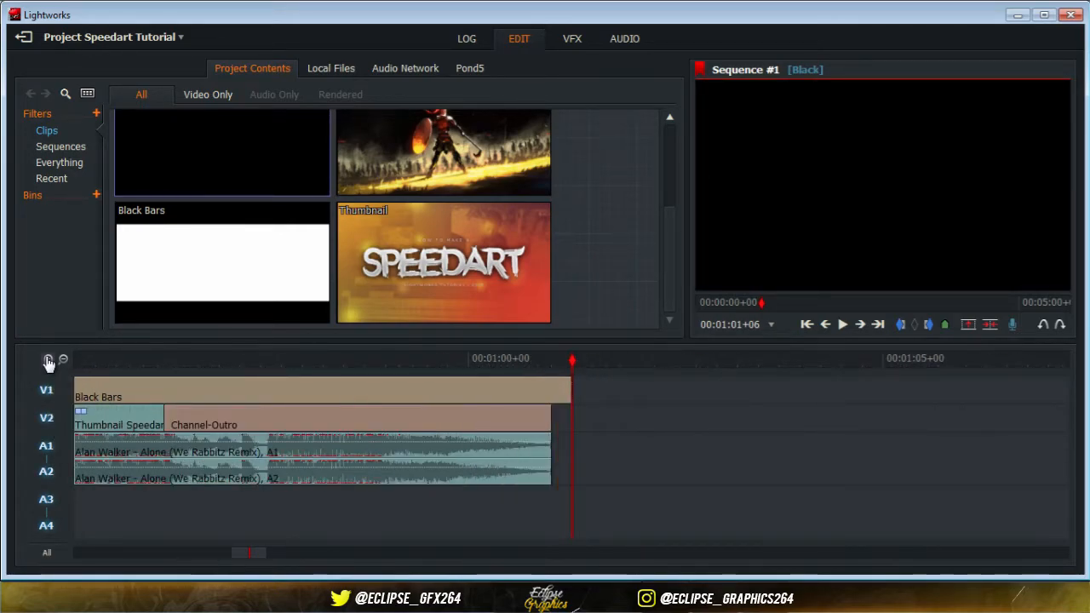
{"action": "left_click", "coordinate": [547, 359]}
{"action": "left_click", "coordinate": [550, 358]}
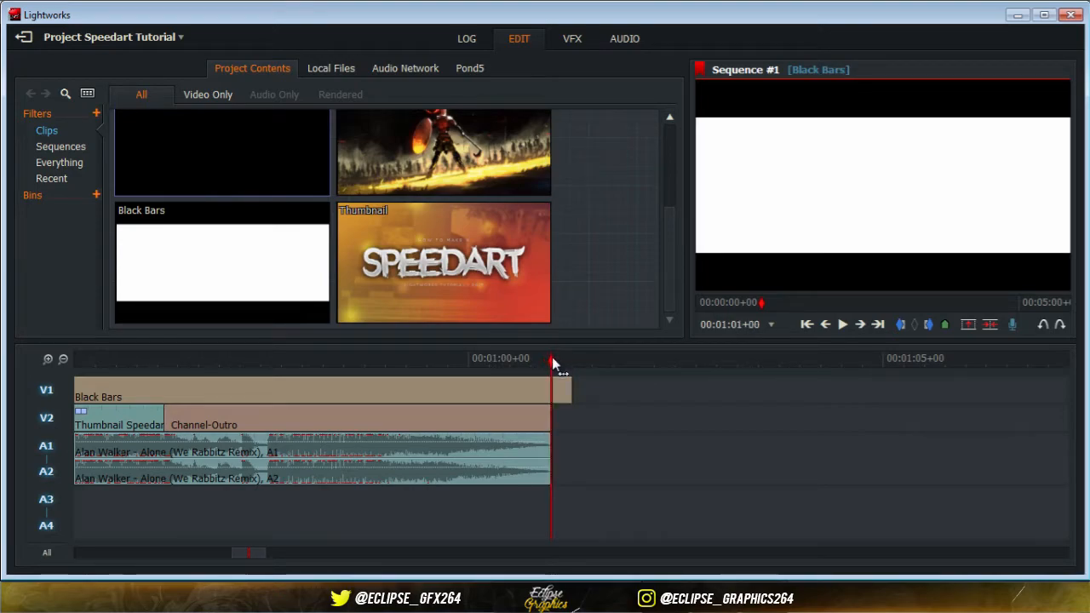
{"action": "left_click", "coordinate": [832, 332]}
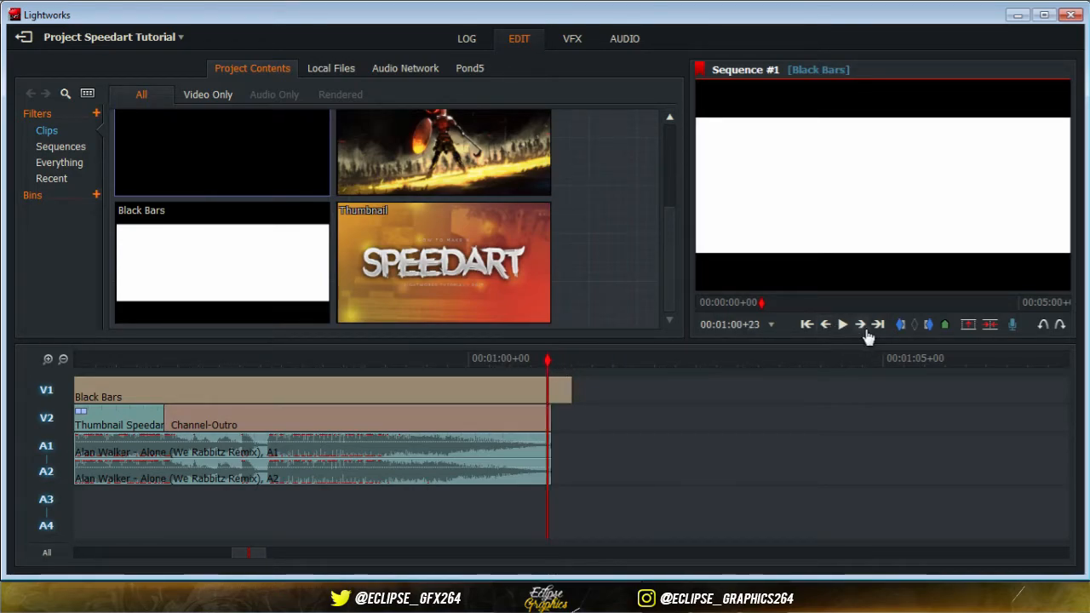
{"action": "left_click", "coordinate": [900, 324]}
{"action": "left_click", "coordinate": [779, 358]}
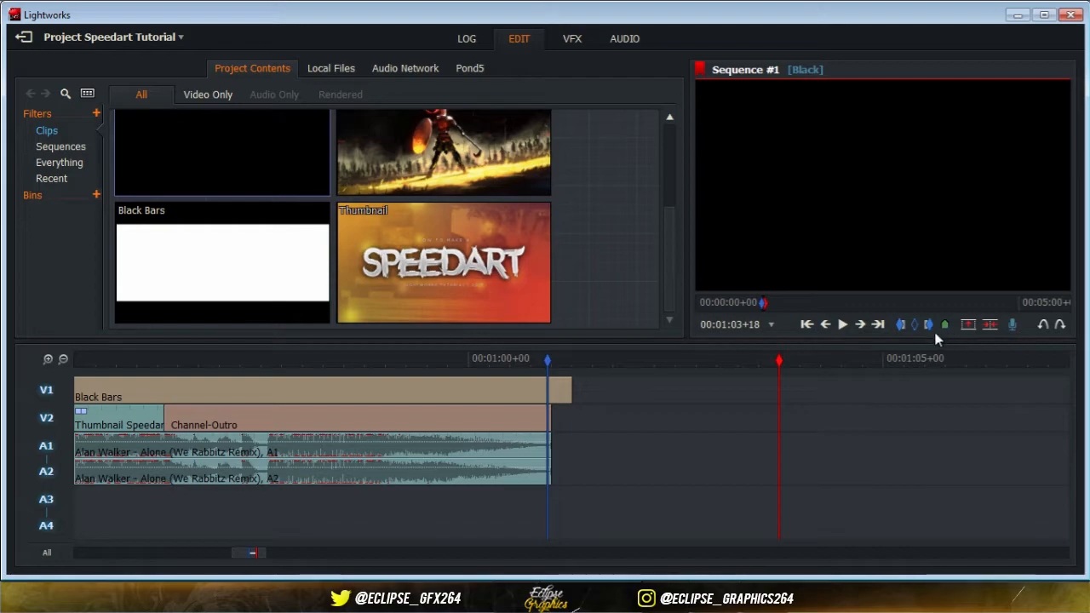
{"action": "left_click", "coordinate": [929, 326]}
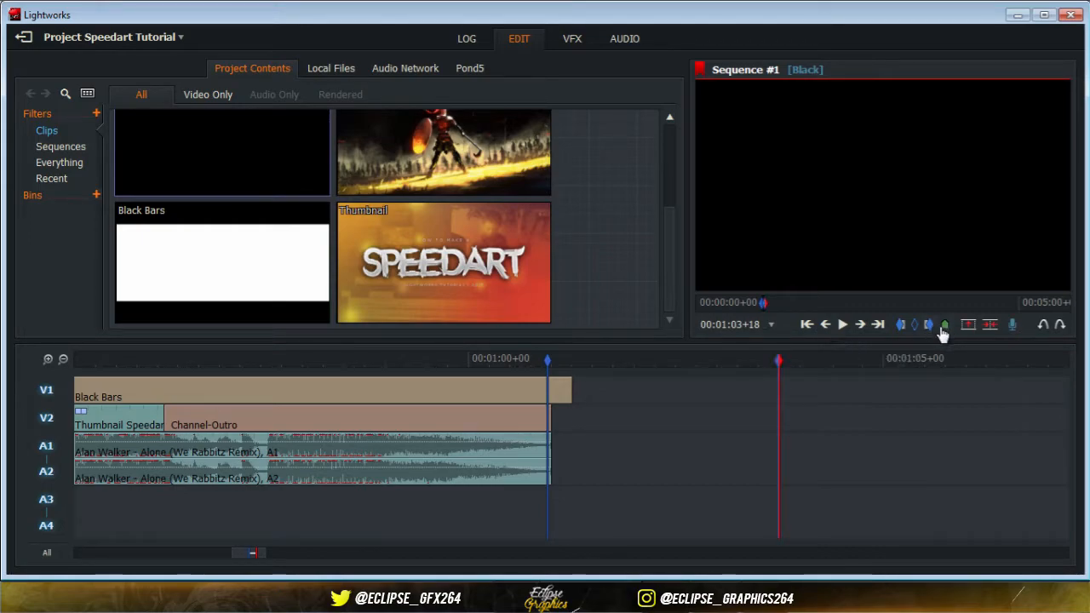
{"action": "left_click", "coordinate": [990, 332]}
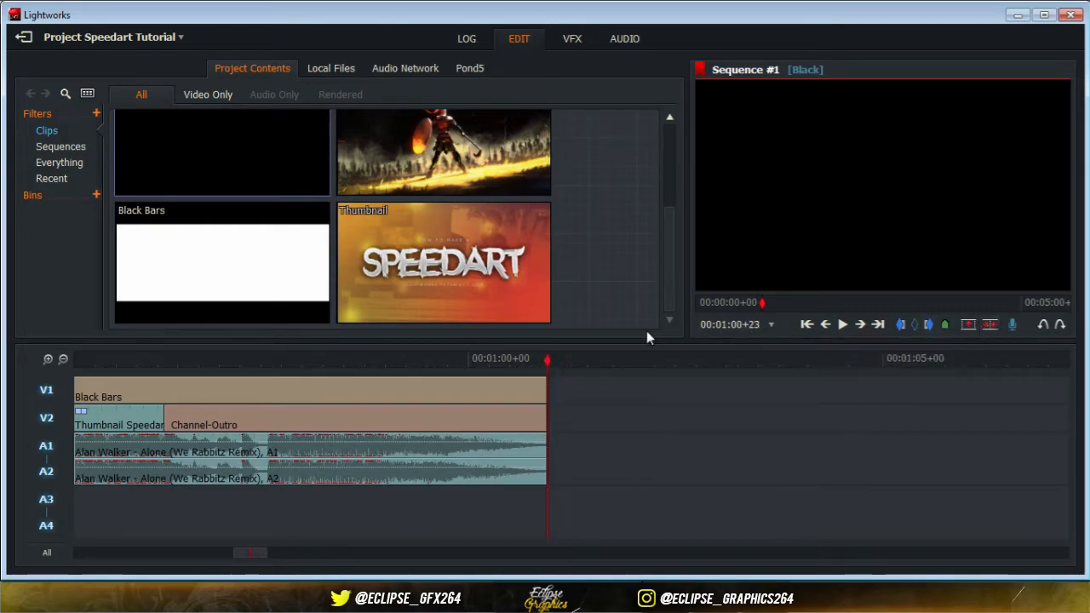
Step: Add a 2D DVE effect to the Black Bars clip on V1 in the video effects workspace
{"action": "left_click", "coordinate": [64, 359]}
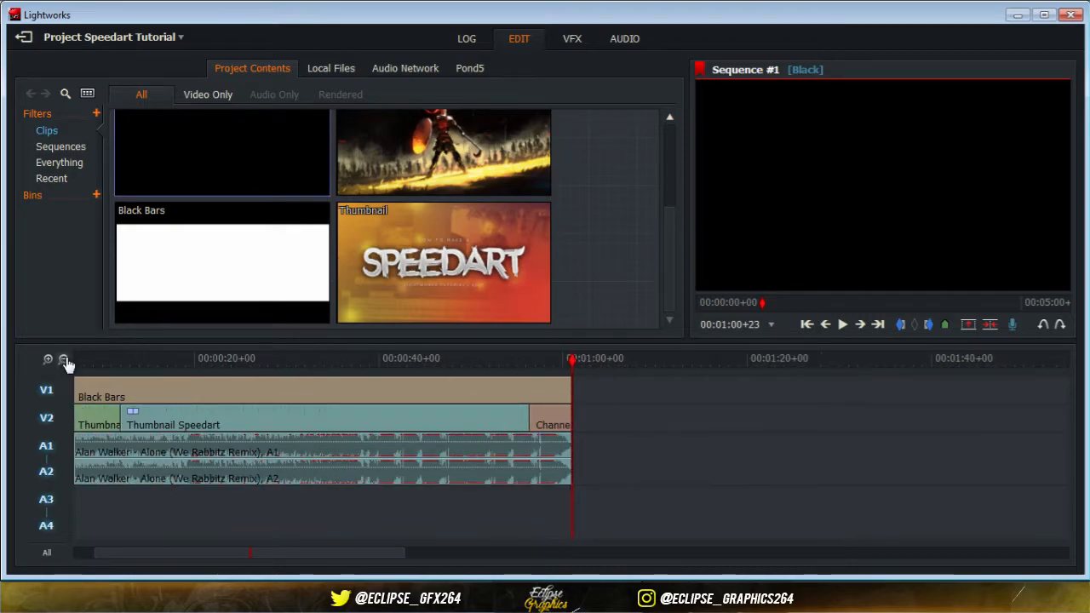
{"action": "left_click", "coordinate": [63, 359]}
{"action": "left_click", "coordinate": [148, 359]}
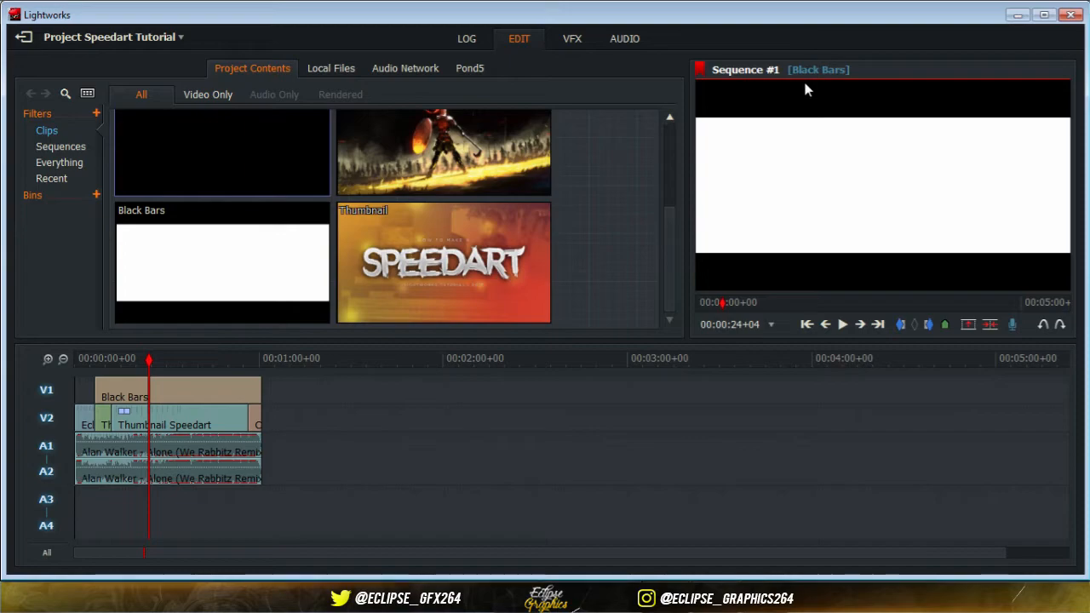
{"action": "left_click", "coordinate": [570, 46]}
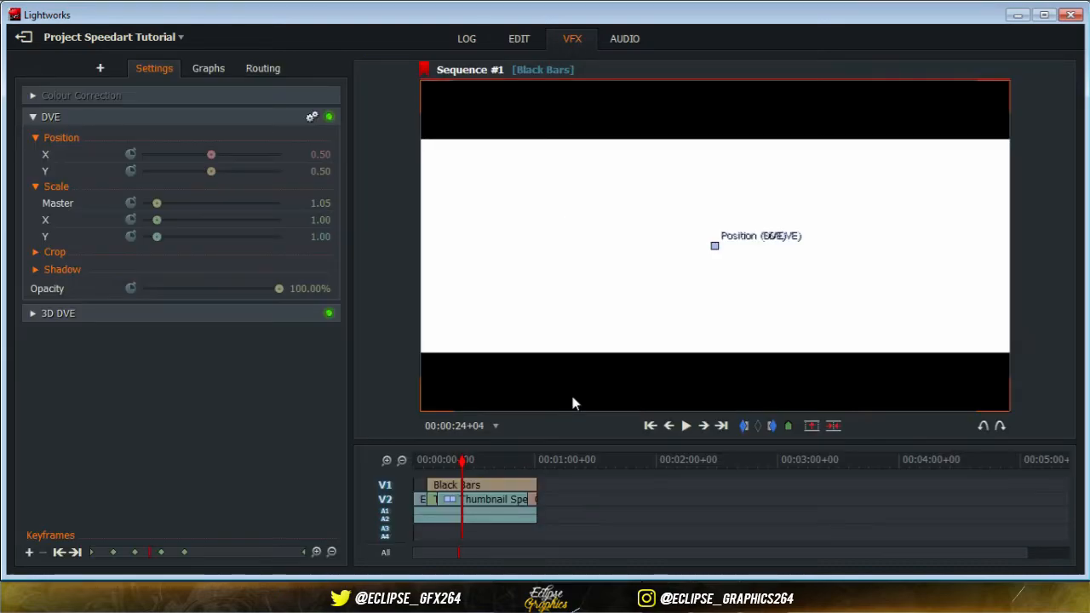
{"action": "right_click", "coordinate": [473, 481]}
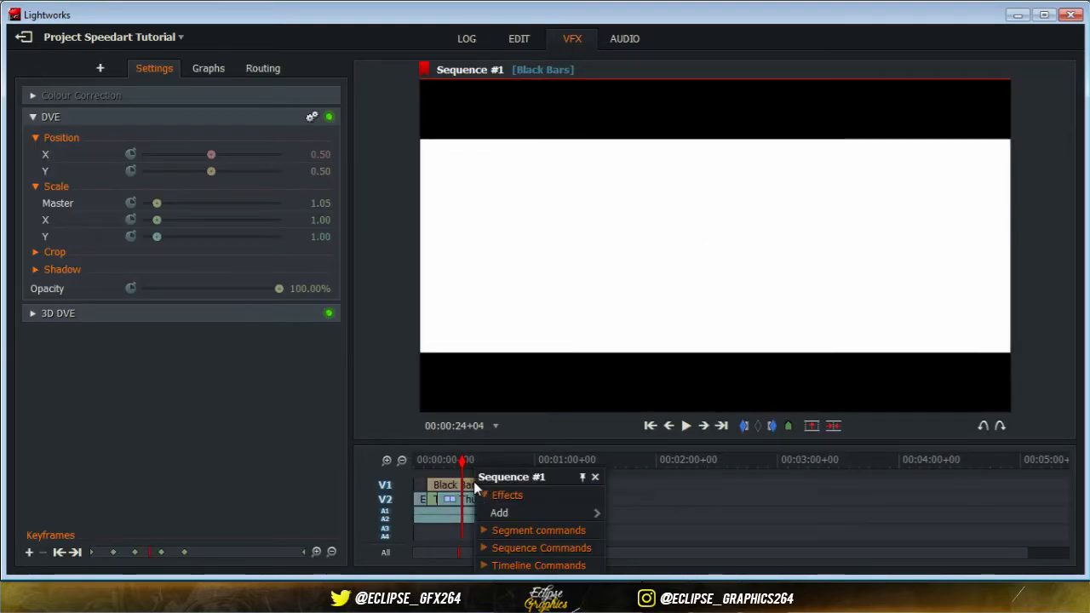
{"action": "left_click", "coordinate": [516, 513]}
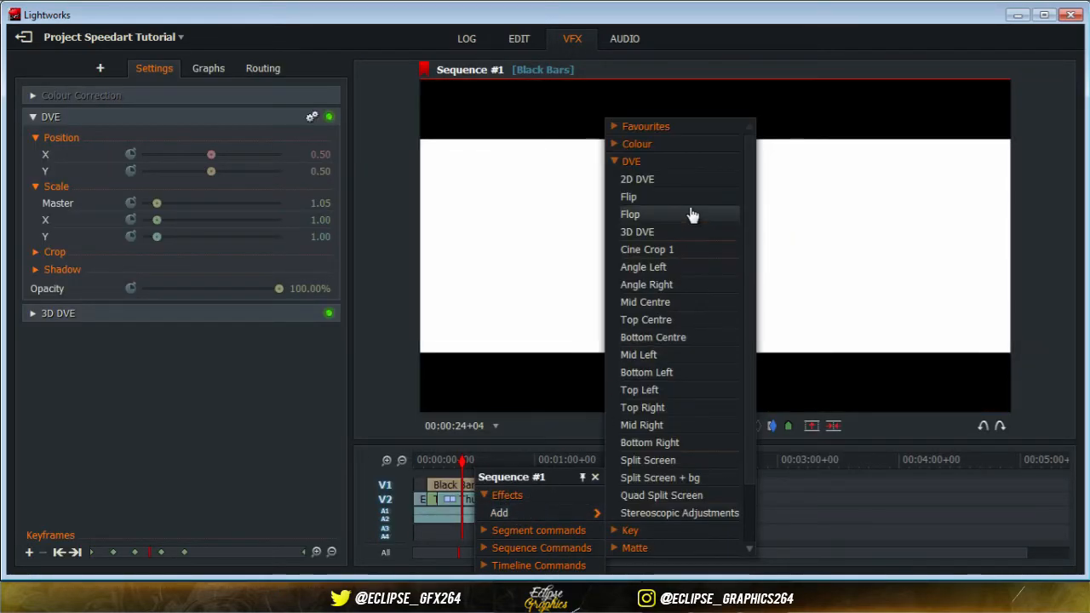
{"action": "left_click", "coordinate": [647, 179]}
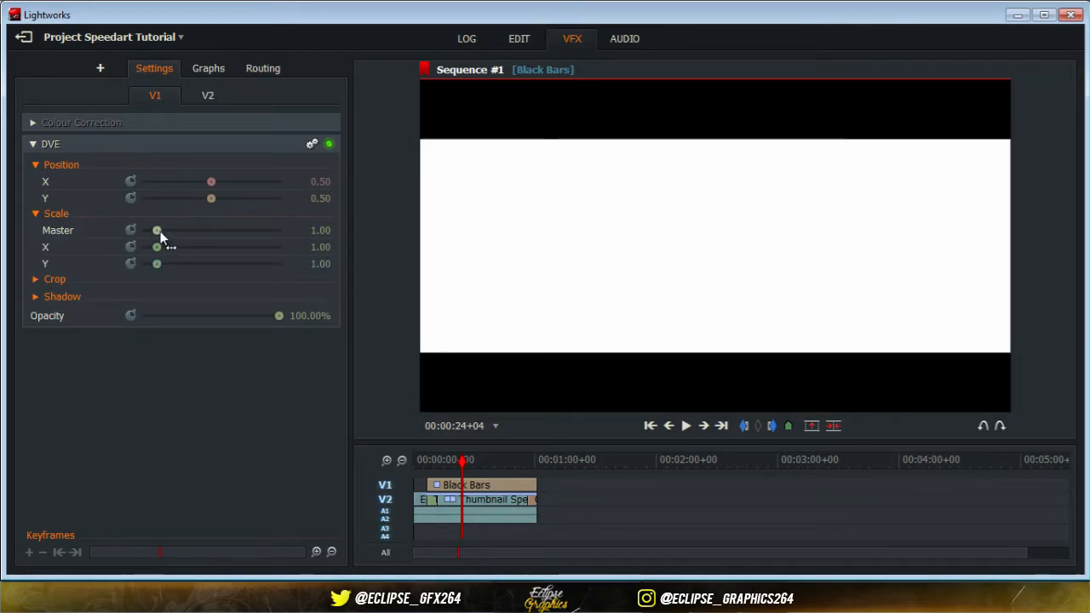
Step: Set the Black Bars clip's DVE master scale to 1.33 and play a few seconds of the result
{"action": "left_click", "coordinate": [323, 235]}
{"action": "type", "text": "1."}
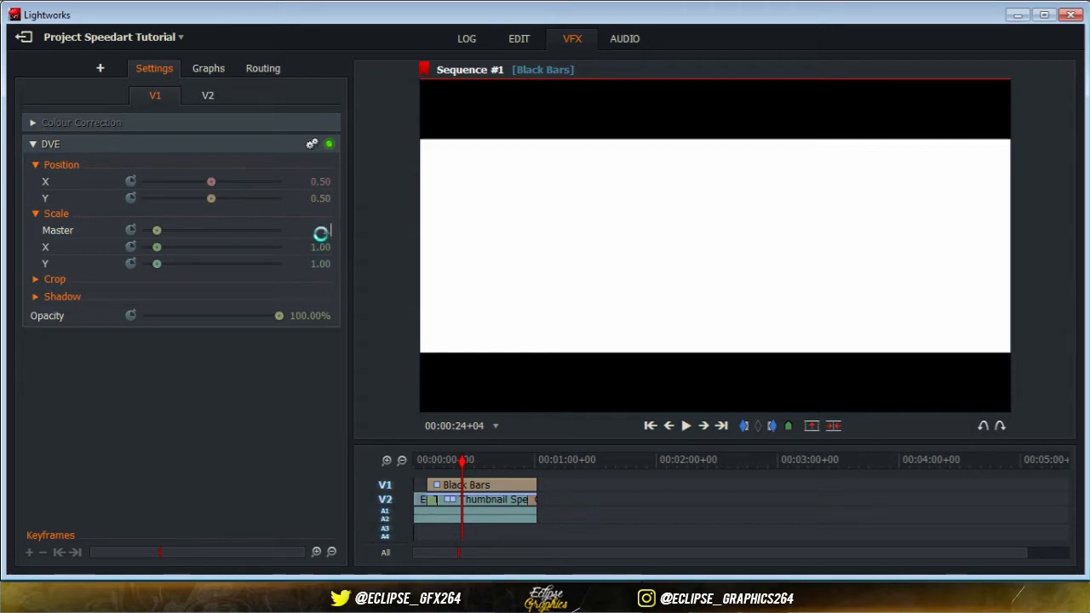
{"action": "type", "text": "53"}
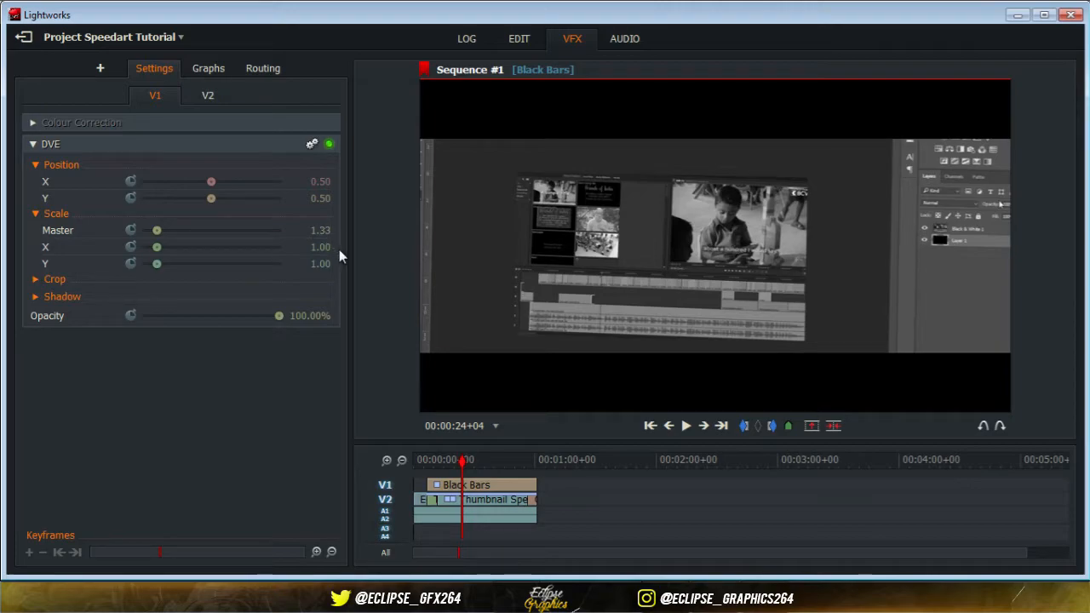
{"action": "key", "text": "Return"}
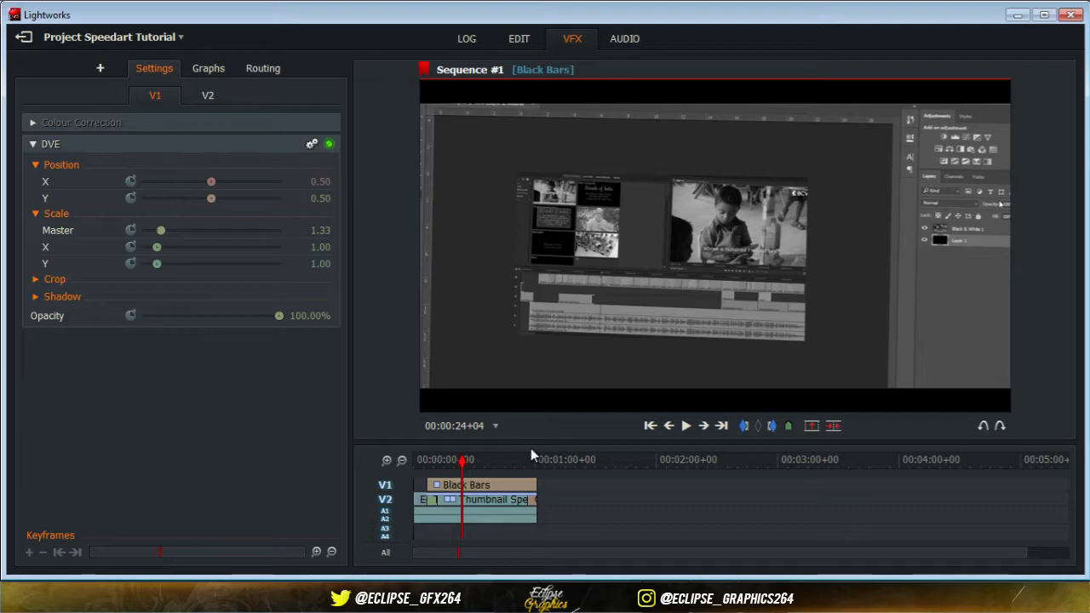
{"action": "left_click", "coordinate": [547, 270]}
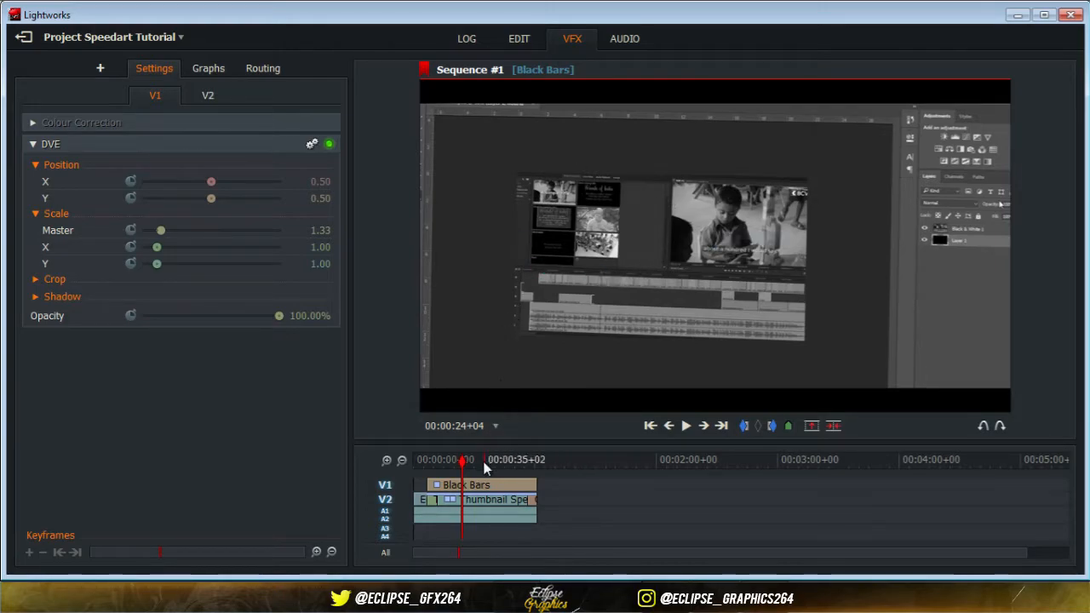
{"action": "left_click", "coordinate": [686, 424]}
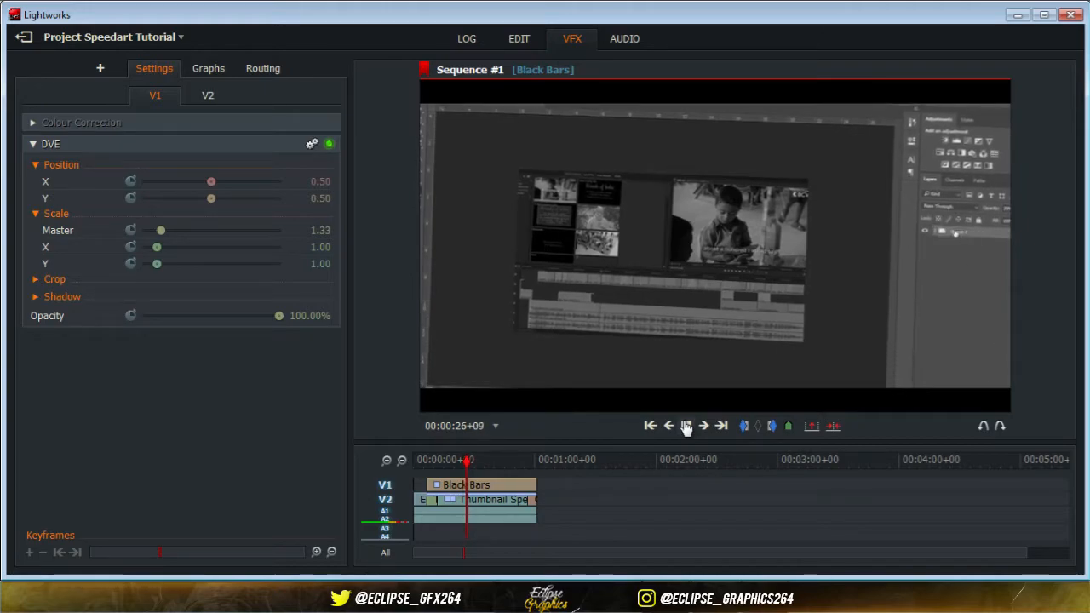
{"action": "left_click", "coordinate": [686, 425]}
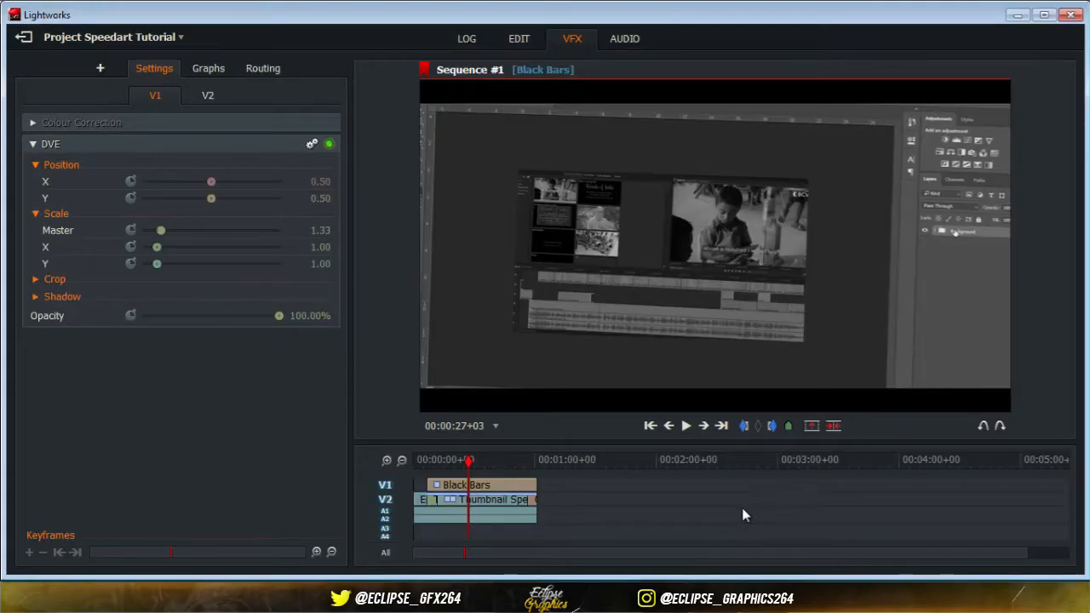
Step: Create a short volume fade-in at the very start of the music on A1 and A2 in the audio workspace
{"action": "left_click", "coordinate": [624, 39]}
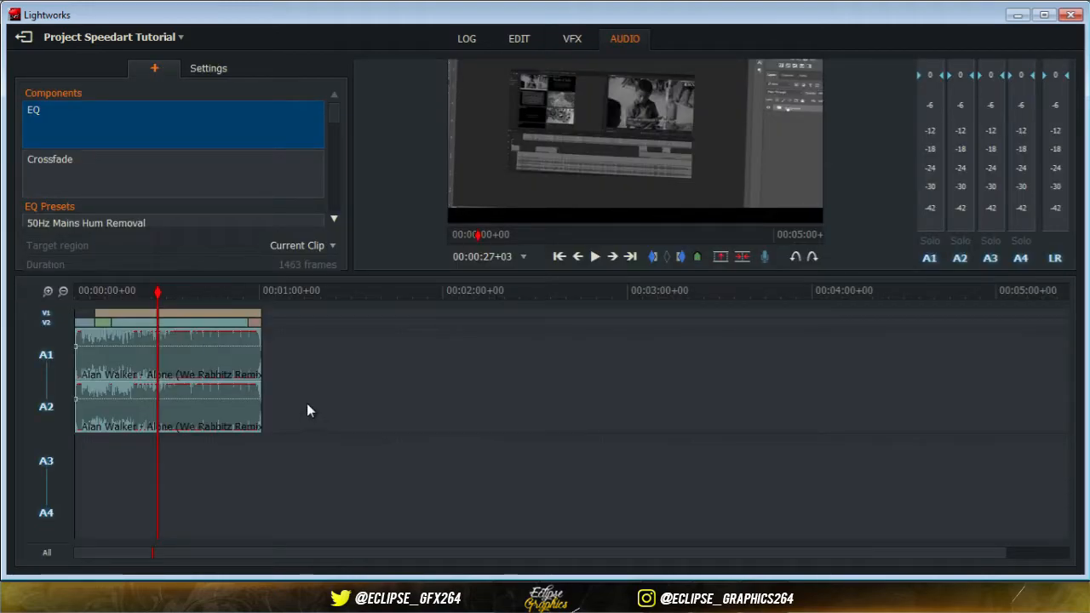
{"action": "left_click", "coordinate": [44, 294]}
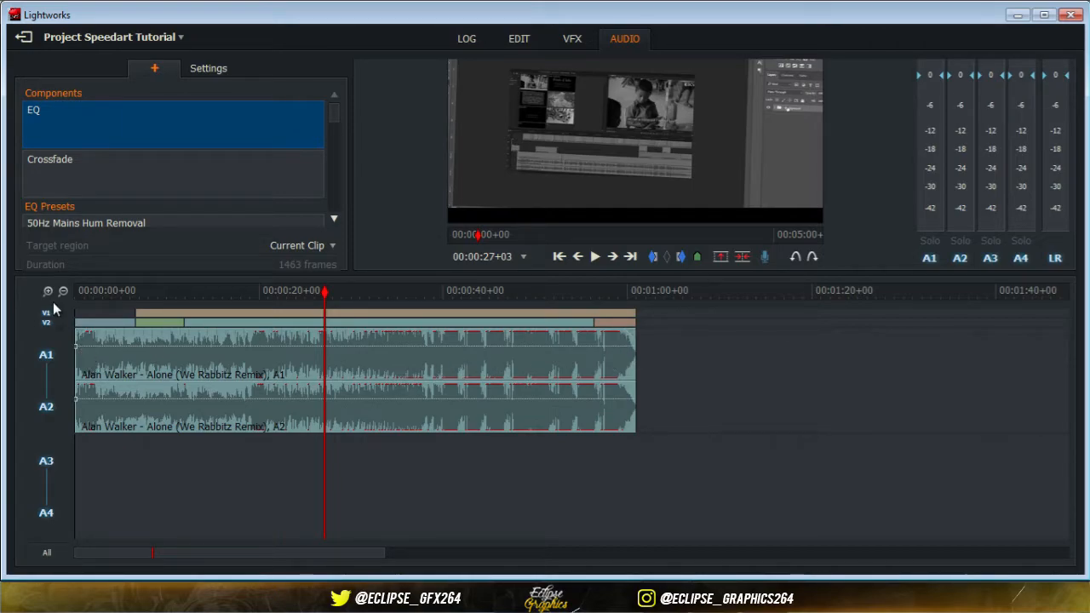
{"action": "left_click", "coordinate": [83, 291]}
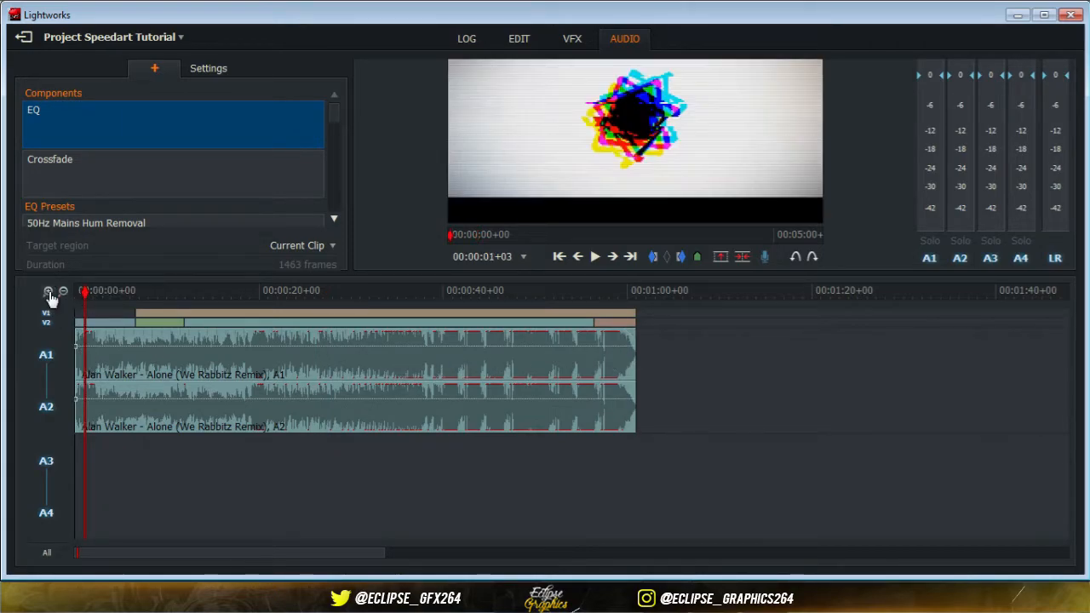
{"action": "left_click", "coordinate": [48, 291]}
{"action": "left_click", "coordinate": [48, 291]}
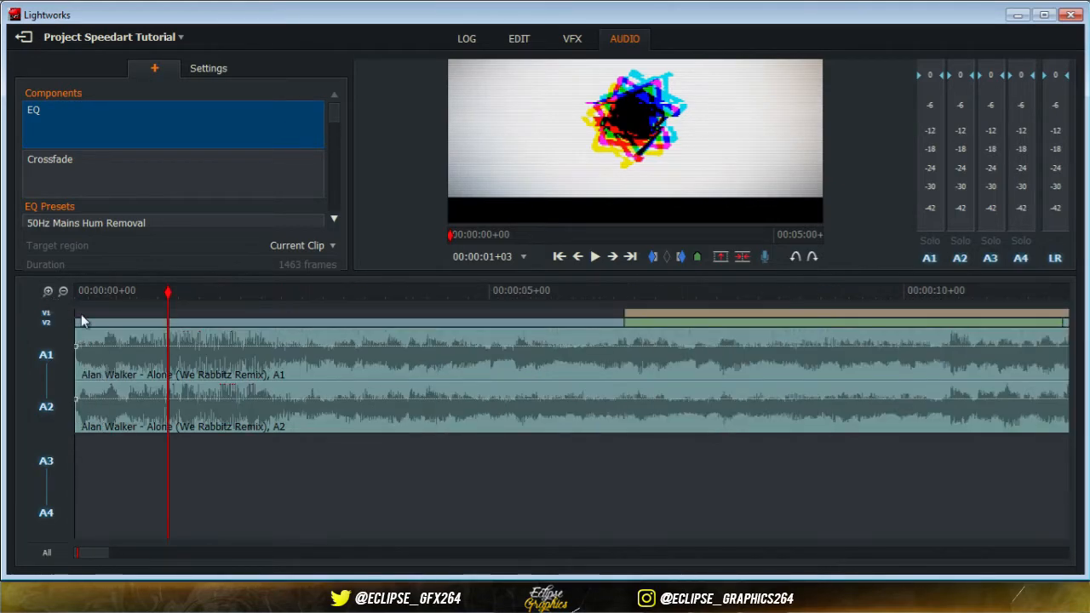
{"action": "left_click", "coordinate": [102, 347]}
{"action": "left_click_drag", "start_coordinate": [78, 344], "coordinate": [71, 407]}
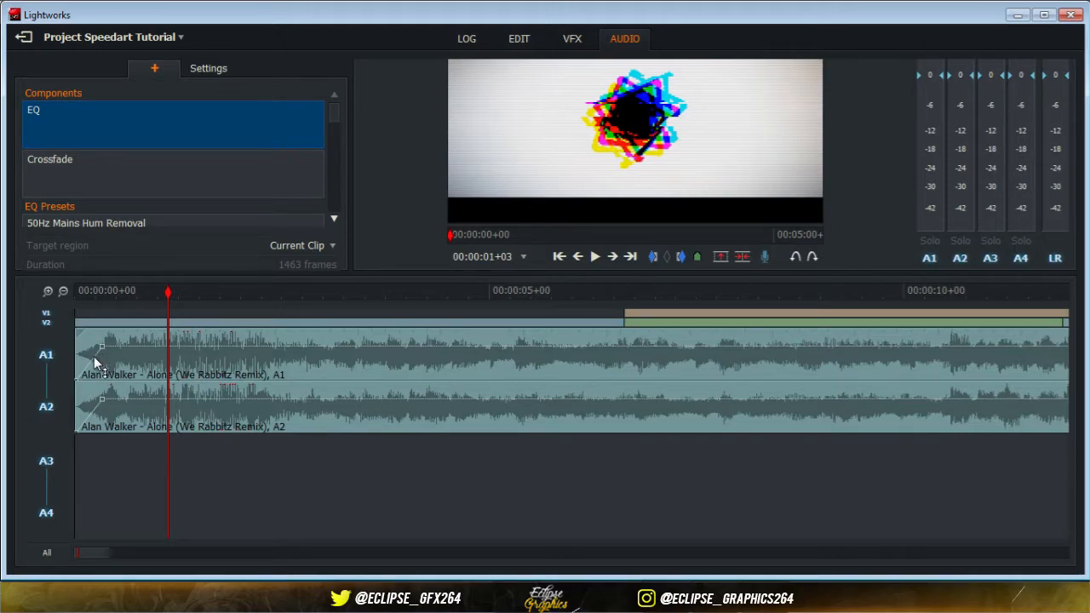
{"action": "left_click_drag", "start_coordinate": [96, 362], "coordinate": [81, 386]}
Step: Play the sequence from 00:00:00+00 to check the music's fade-in
{"action": "left_click_drag", "start_coordinate": [96, 293], "coordinate": [73, 296]}
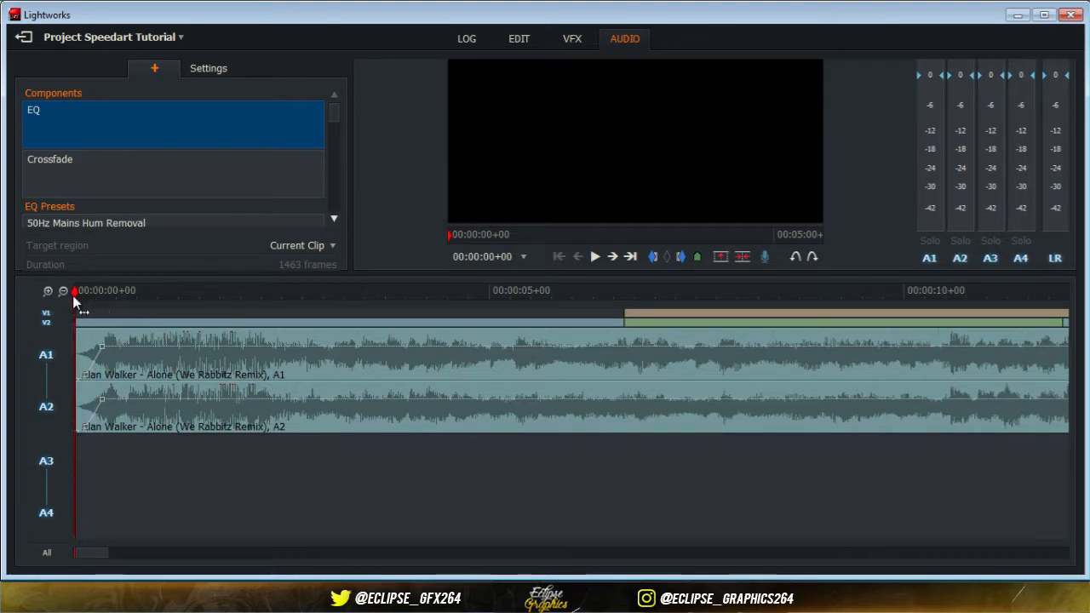
{"action": "left_click", "coordinate": [596, 258]}
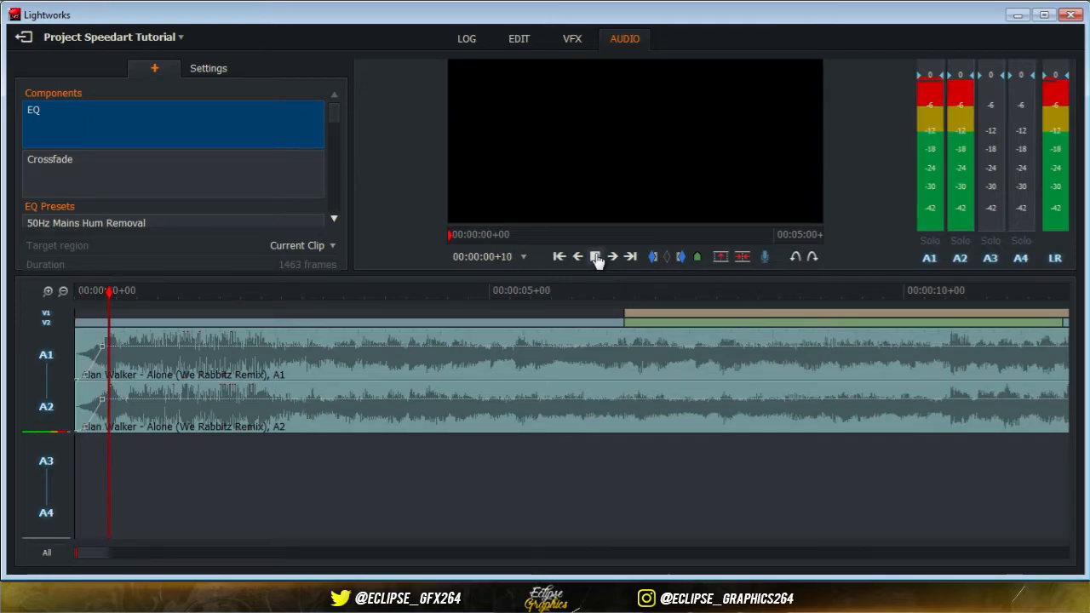
{"action": "left_click", "coordinate": [596, 258]}
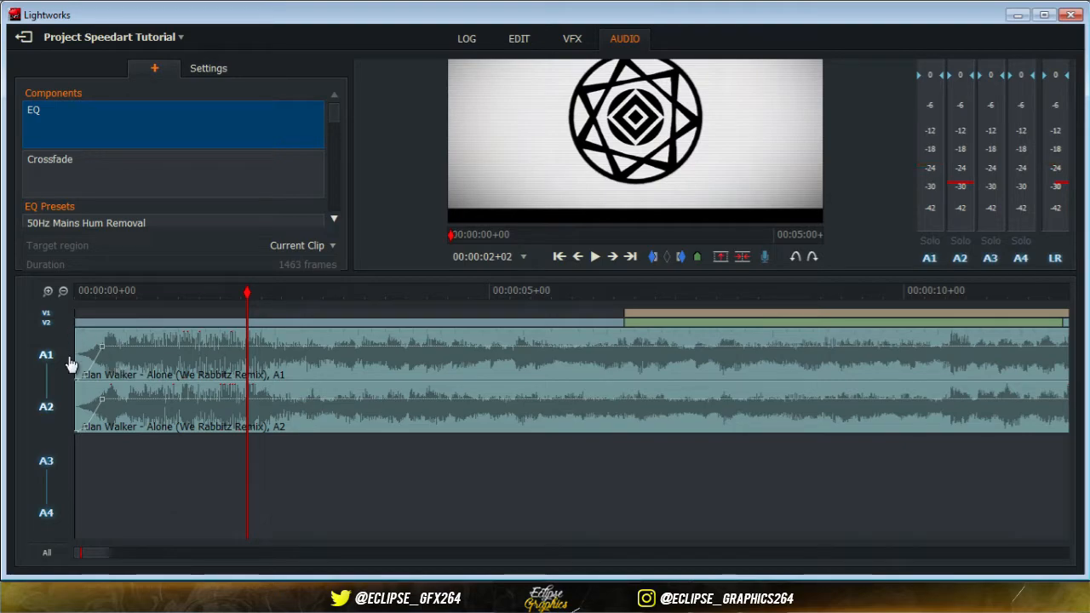
Step: Fade out the music on A1 and A2 from 00:01:00+03 to the clip's end, lowering the level to about -36 dB
{"action": "left_click", "coordinate": [63, 291]}
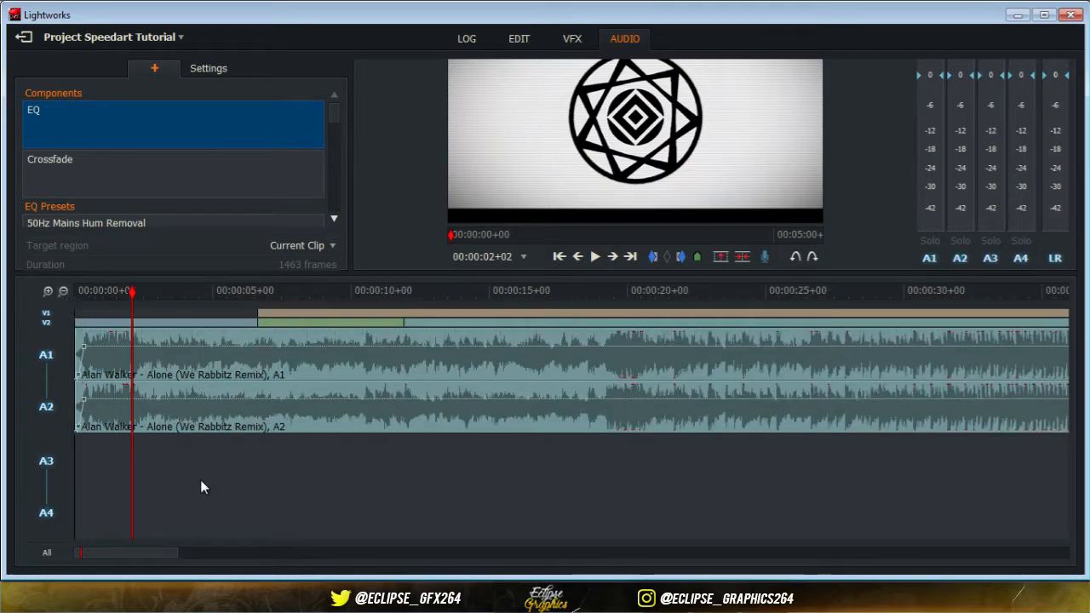
{"action": "left_click_drag", "start_coordinate": [127, 553], "coordinate": [291, 557]}
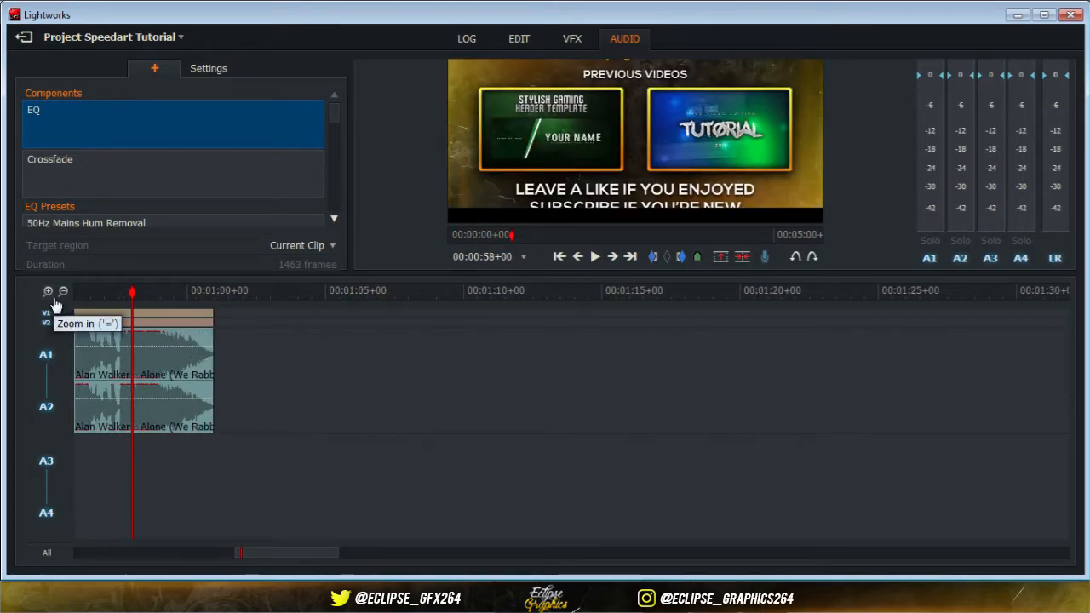
{"action": "left_click", "coordinate": [191, 291]}
{"action": "mouse_move", "coordinate": [190, 291]}
{"action": "left_mouse_down"}
{"action": "mouse_move", "coordinate": [217, 292]}
{"action": "mouse_move", "coordinate": [191, 291]}
{"action": "left_mouse_up"}
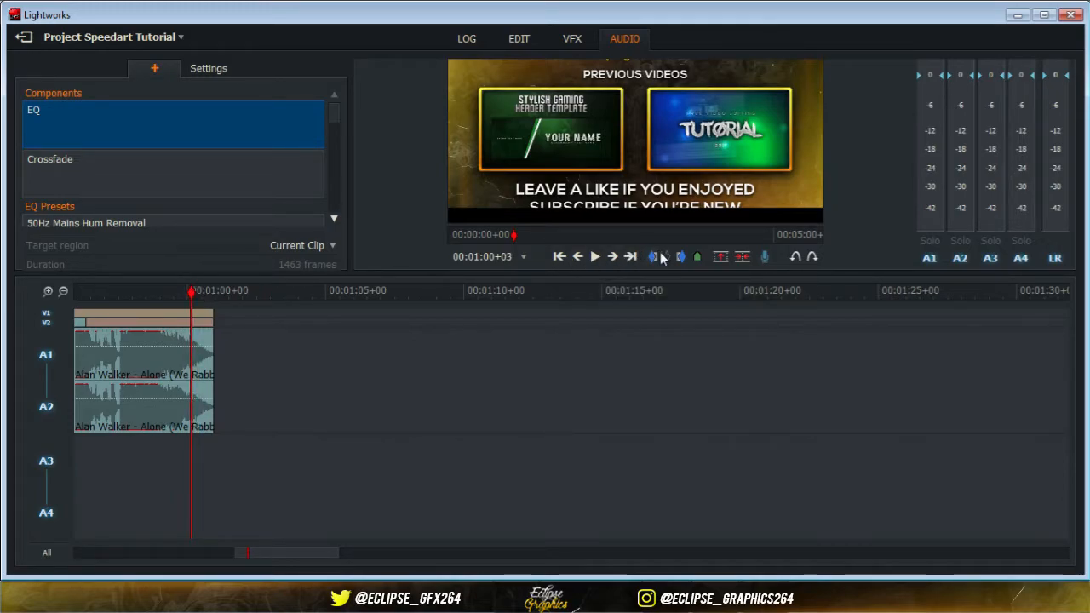
{"action": "left_click", "coordinate": [191, 346]}
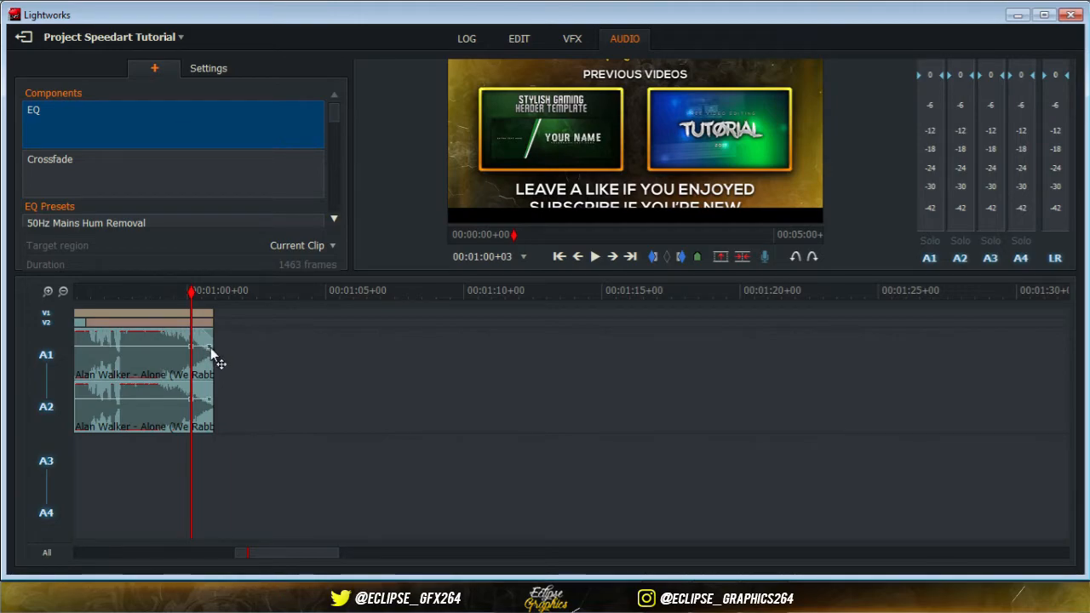
{"action": "left_click_drag", "start_coordinate": [212, 356], "coordinate": [218, 375]}
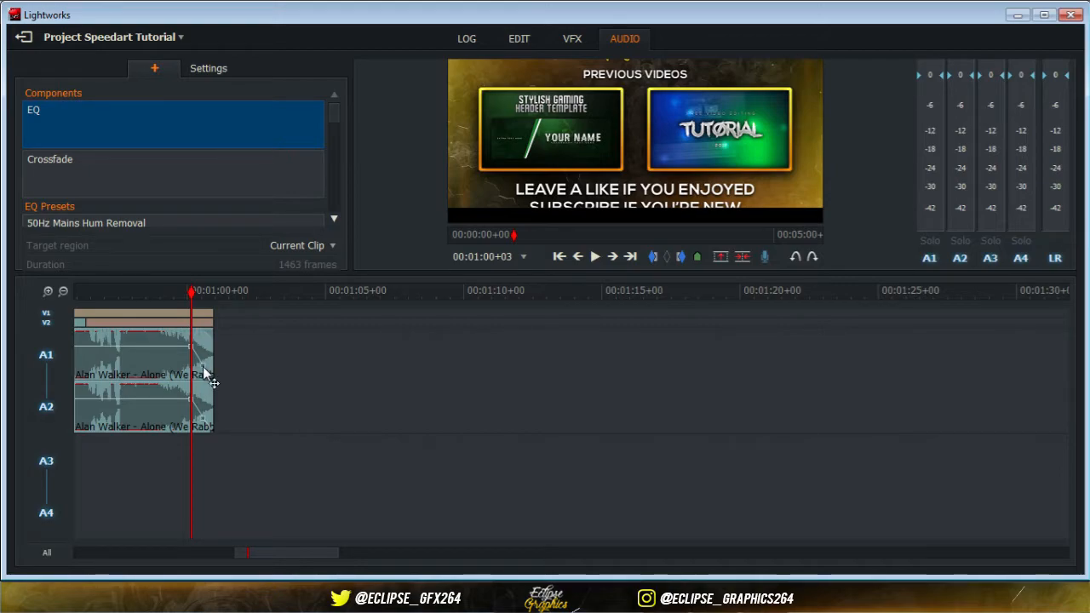
{"action": "left_click_drag", "start_coordinate": [201, 366], "coordinate": [199, 385]}
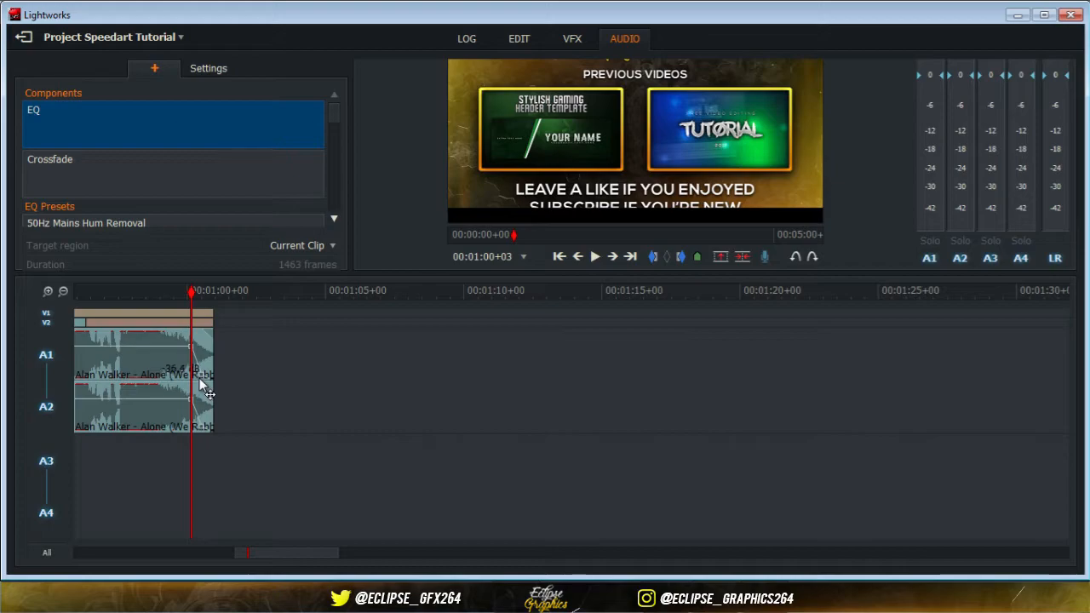
Step: Play the sequence's ending from 00:00:59+20 to check the music's fade-out
{"action": "left_click", "coordinate": [182, 291]}
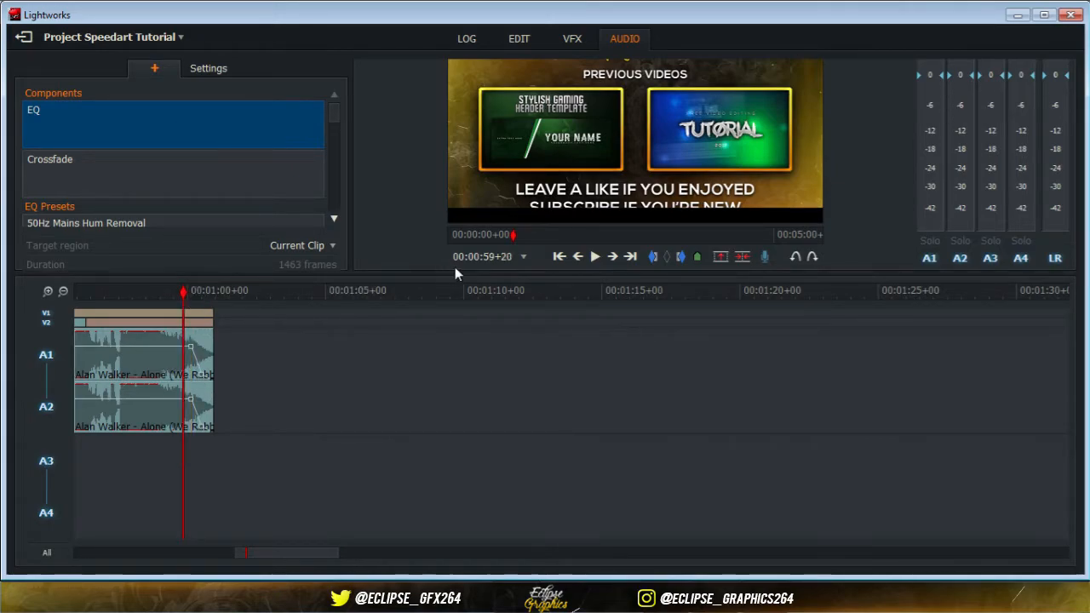
{"action": "left_click", "coordinate": [595, 256]}
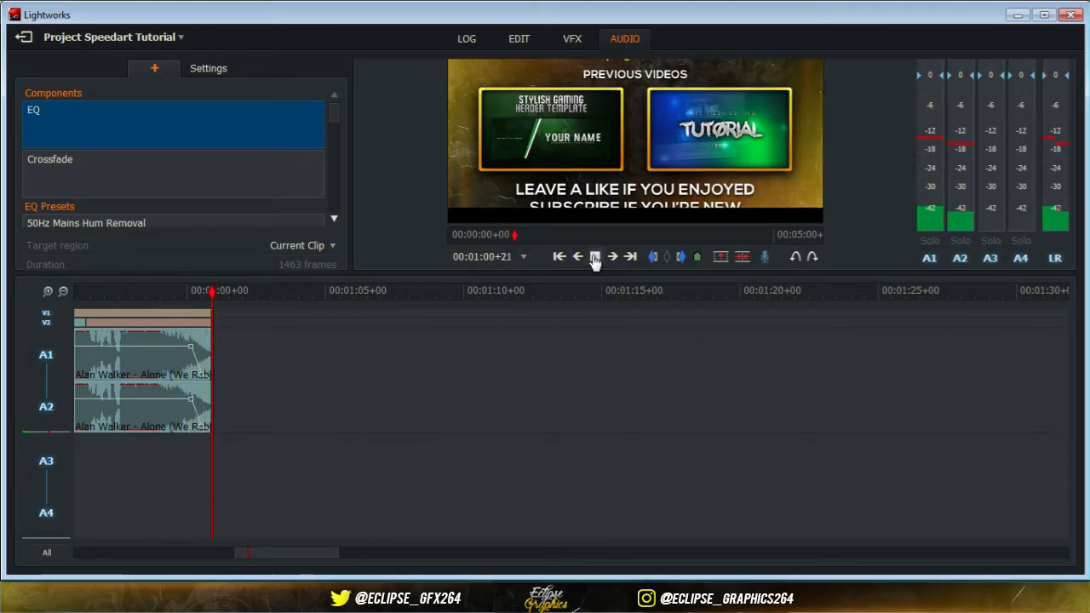
{"action": "left_click", "coordinate": [594, 257]}
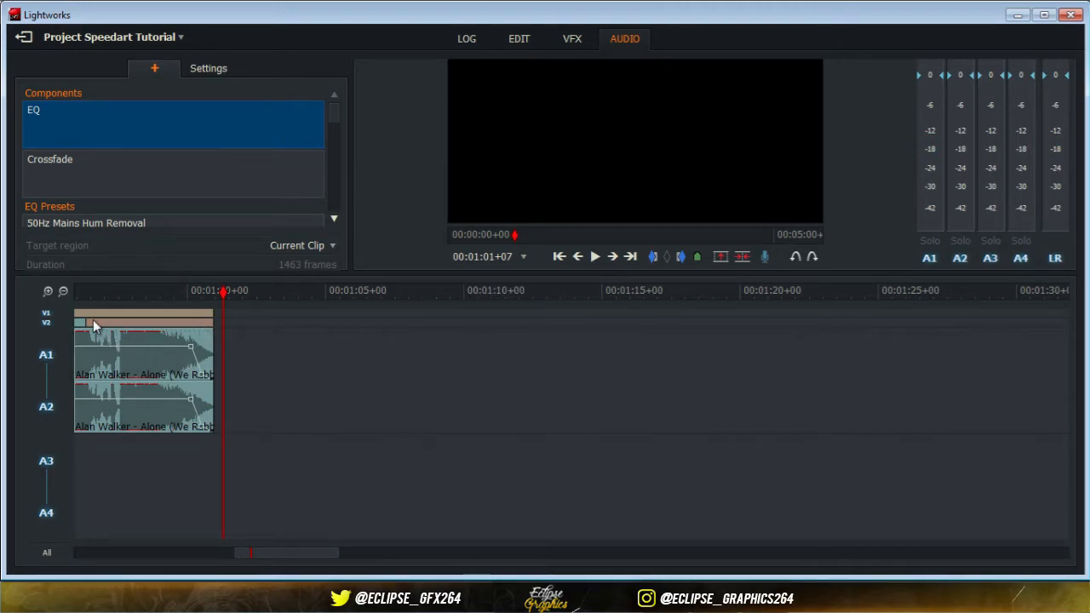
Step: Preview the cut from the Thumbnail clip to the recording from 00:00:10+03, and return to the video effects workspace
{"action": "left_click", "coordinate": [64, 292]}
{"action": "left_click", "coordinate": [64, 294]}
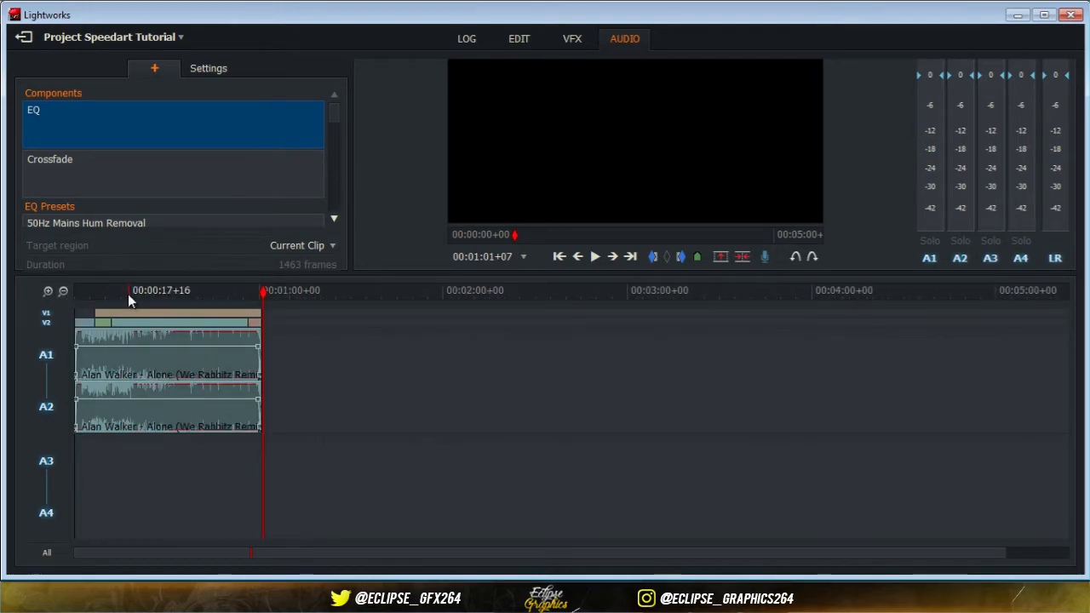
{"action": "mouse_move", "coordinate": [162, 294]}
{"action": "left_mouse_down"}
{"action": "mouse_move", "coordinate": [182, 294]}
{"action": "mouse_move", "coordinate": [173, 289]}
{"action": "left_mouse_up"}
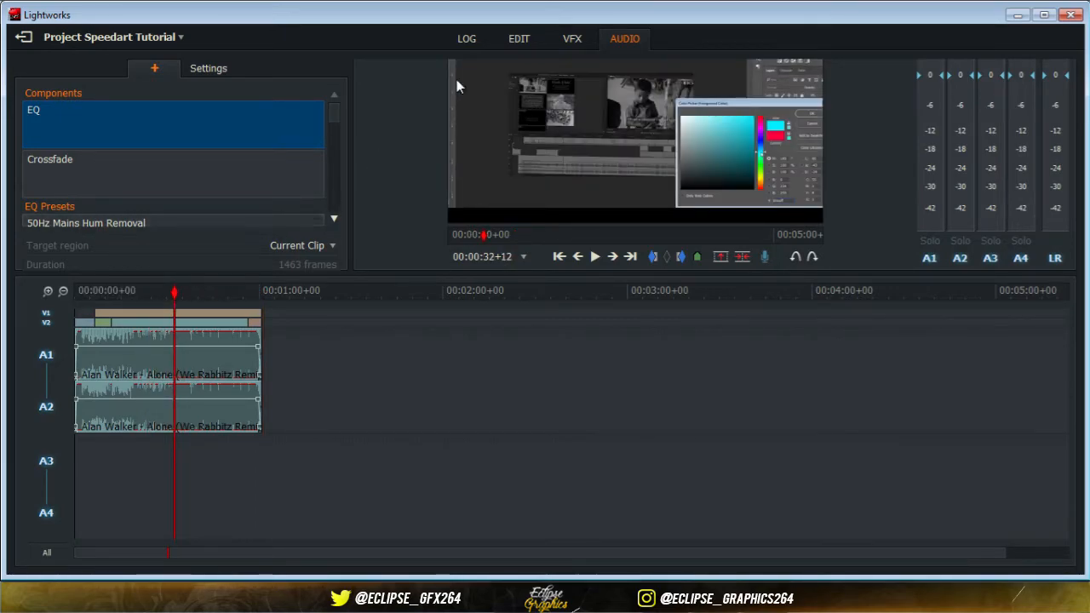
{"action": "left_click", "coordinate": [111, 294]}
{"action": "left_click_drag", "start_coordinate": [111, 294], "coordinate": [107, 292]}
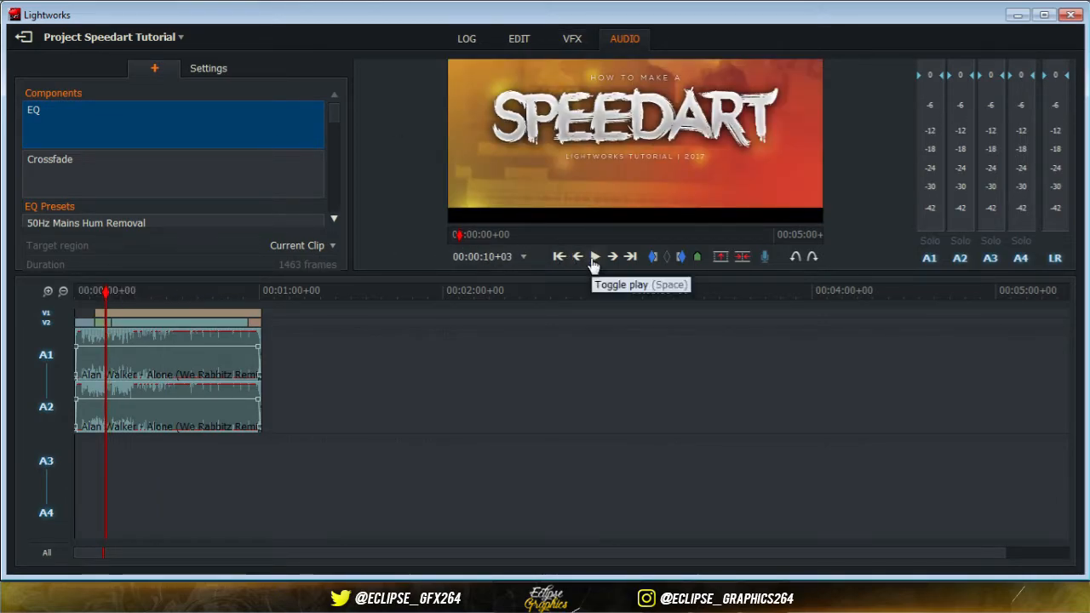
{"action": "left_click", "coordinate": [594, 257]}
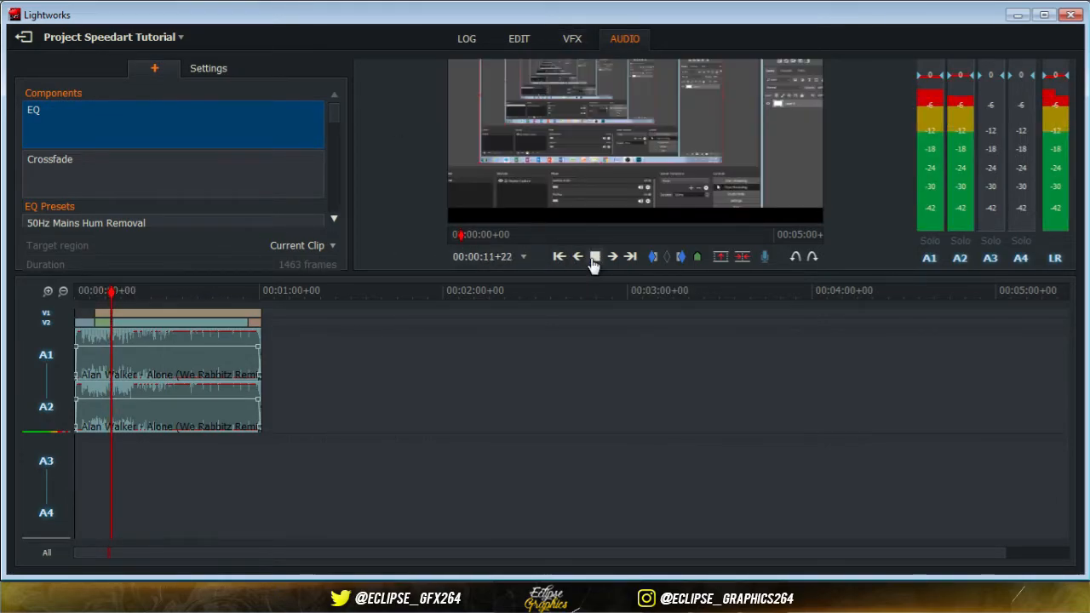
{"action": "left_click", "coordinate": [594, 257]}
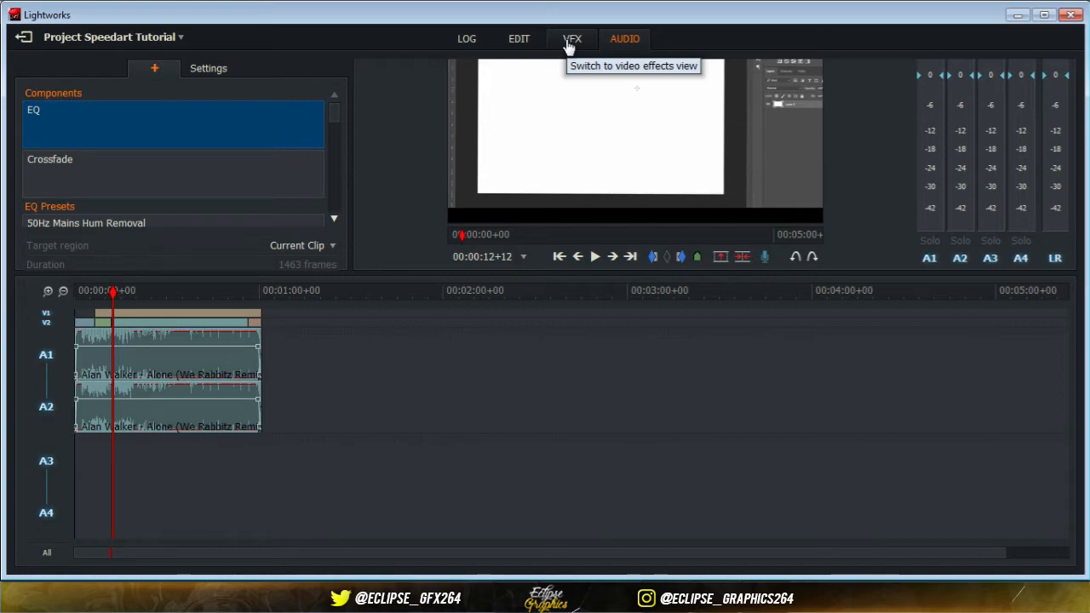
{"action": "left_click", "coordinate": [570, 40]}
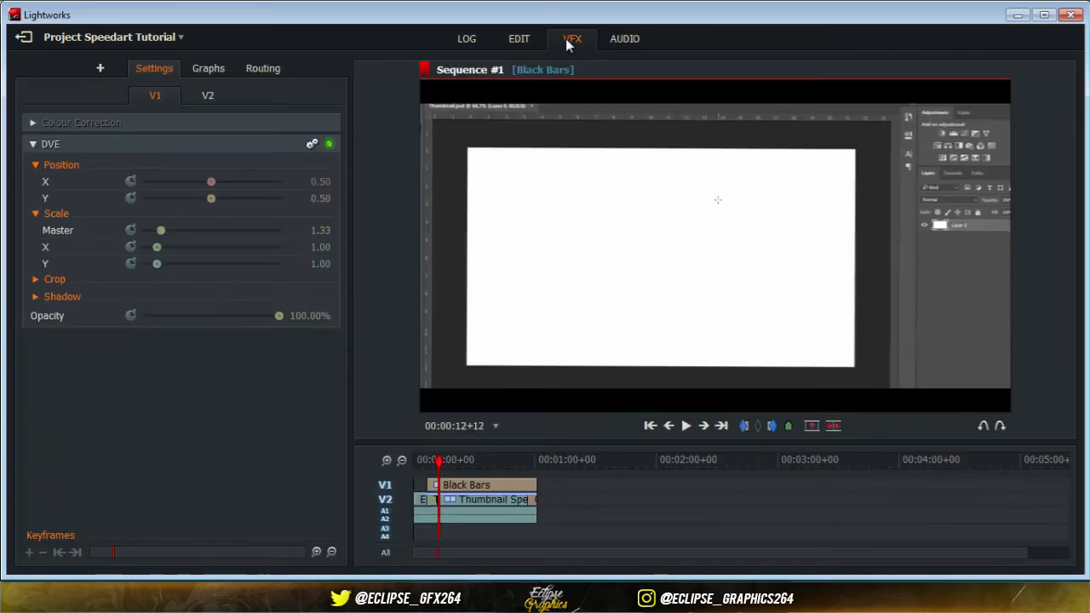
Step: Mark the range from 00:00:06+04 to 00:00:07+03 around the cut between the intro and the Thumbnail clip
{"action": "left_click", "coordinate": [386, 460]}
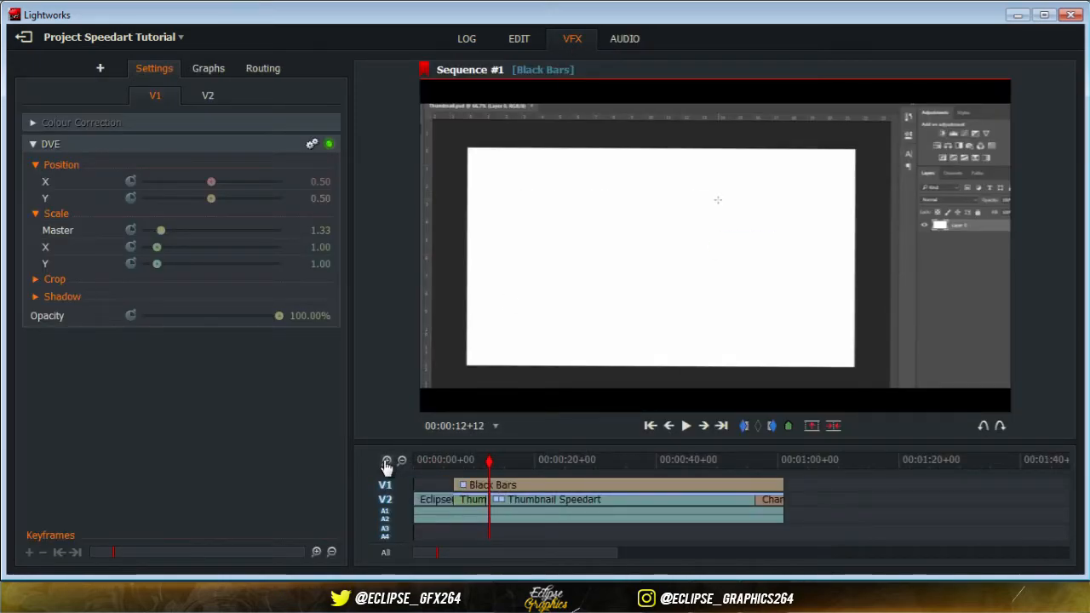
{"action": "left_click", "coordinate": [481, 460]}
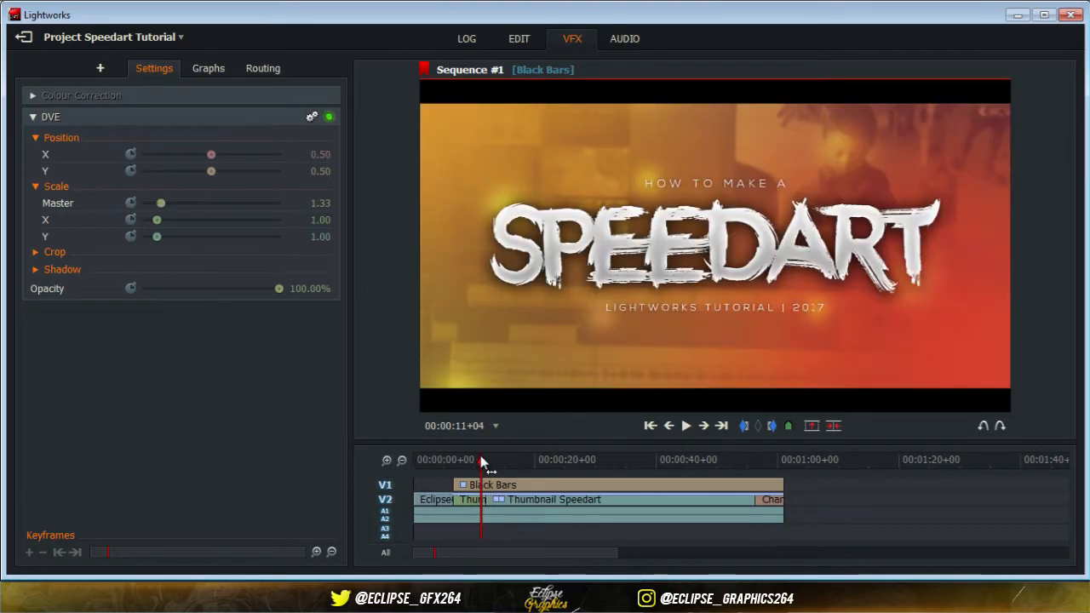
{"action": "left_click", "coordinate": [387, 460]}
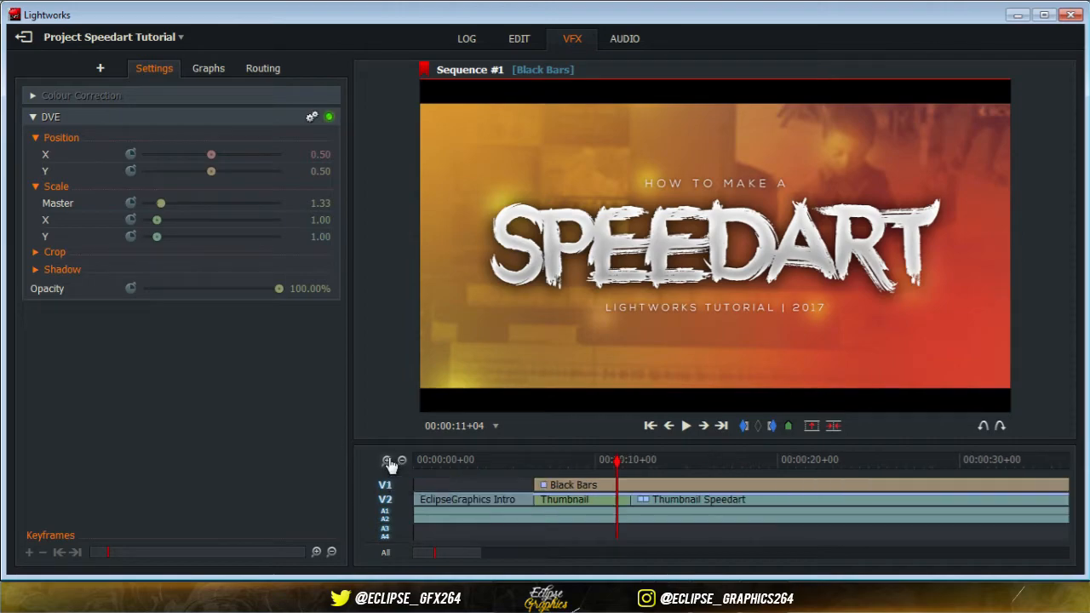
{"action": "left_click", "coordinate": [529, 462]}
{"action": "key", "text": "Left"}
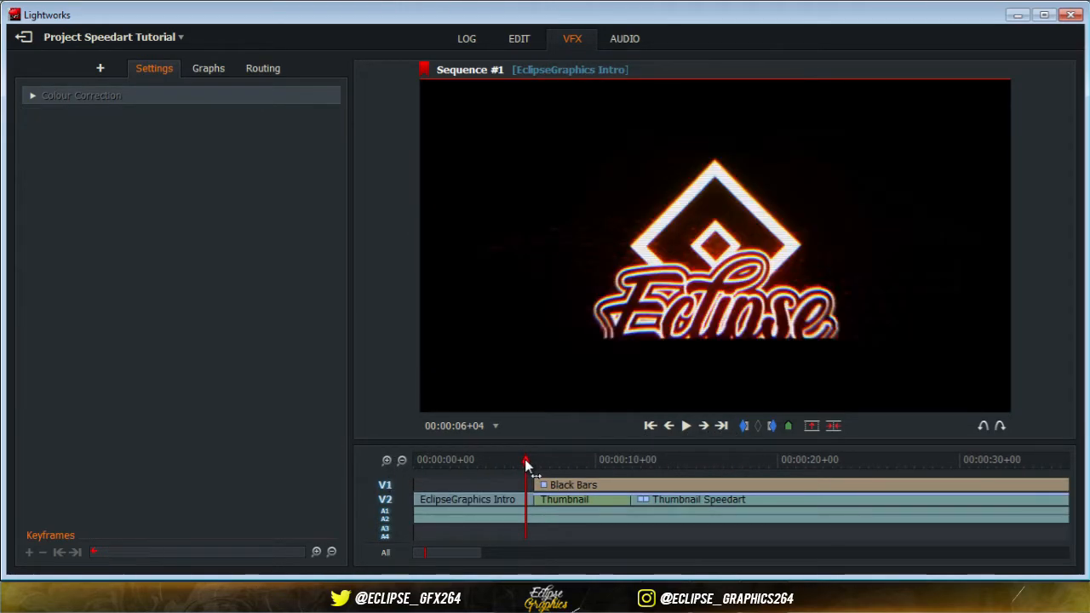
{"action": "left_click", "coordinate": [743, 428]}
{"action": "left_click", "coordinate": [543, 460]}
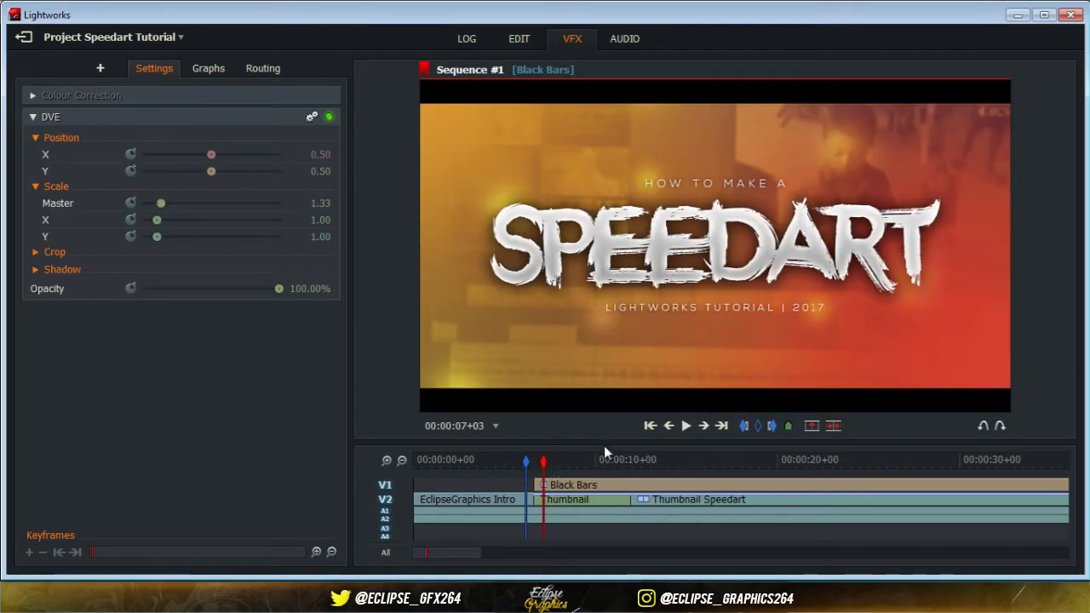
Step: Add a Blend effect from the Mix category across the marked range over the intro-to-Thumbnail cut
{"action": "right_click", "coordinate": [536, 497]}
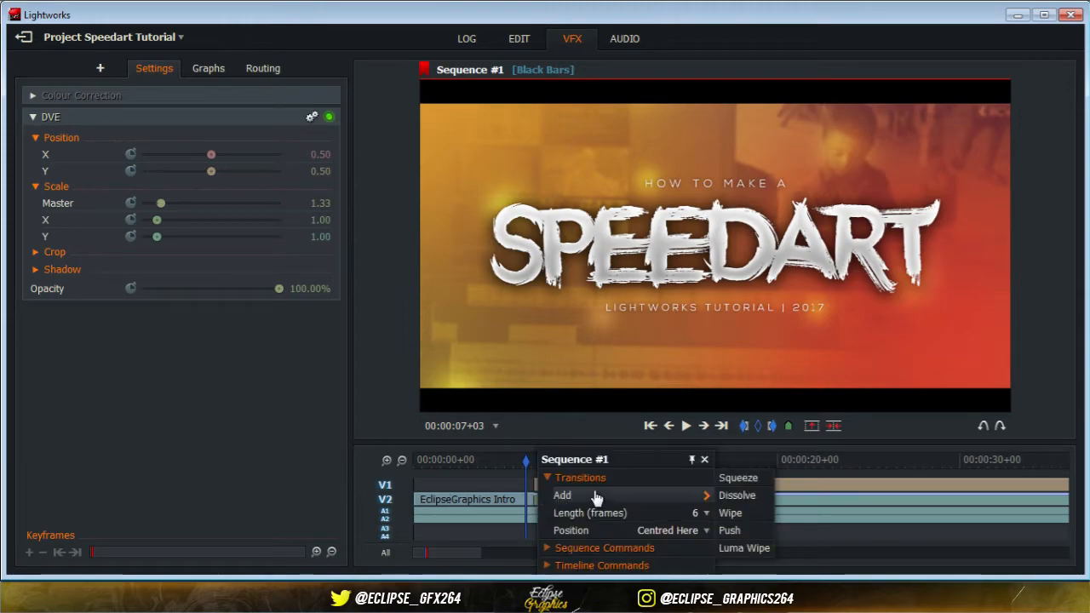
{"action": "left_click", "coordinate": [581, 478]}
{"action": "left_click", "coordinate": [386, 462]}
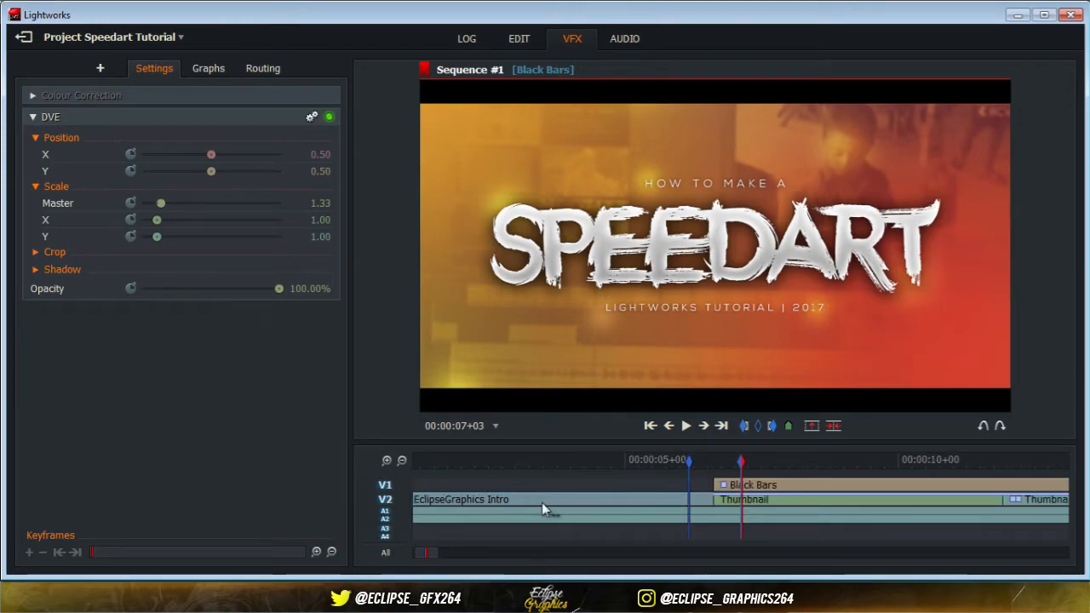
{"action": "right_click", "coordinate": [699, 497]}
{"action": "left_click", "coordinate": [728, 512]}
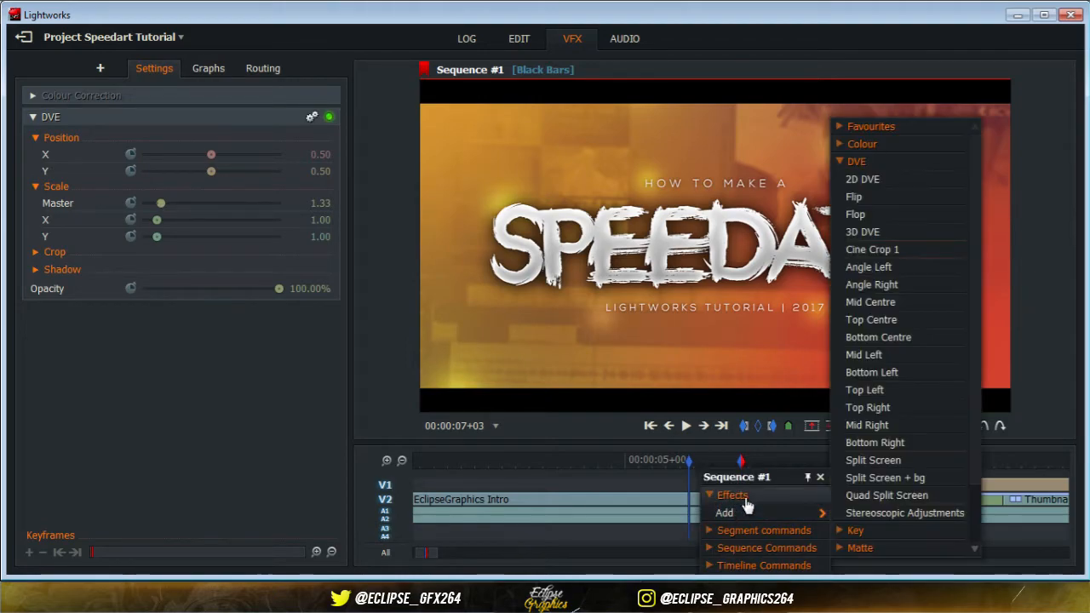
{"action": "left_click", "coordinate": [854, 164]}
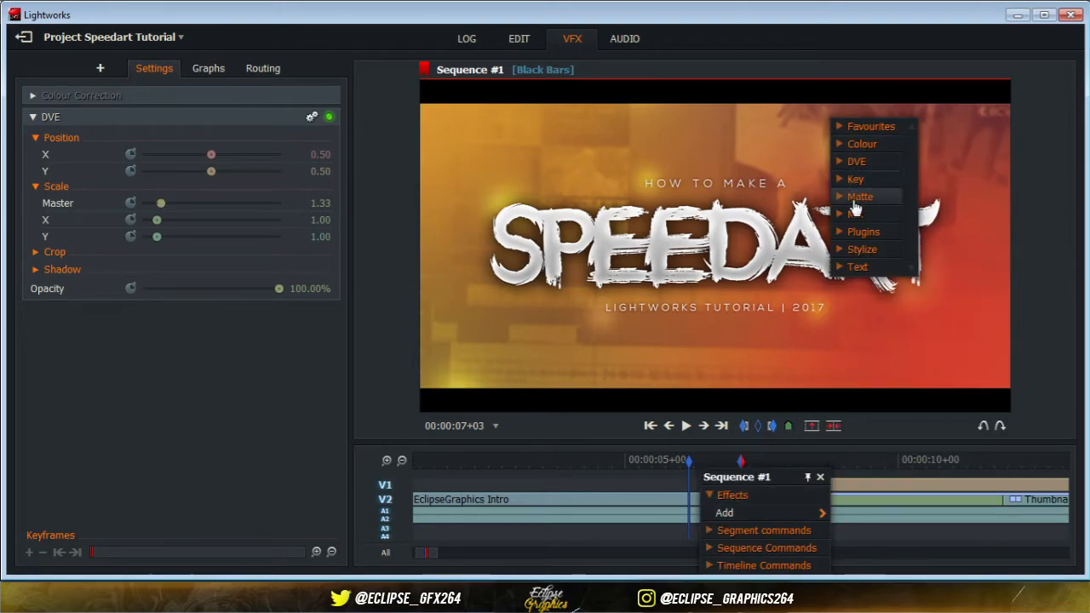
{"action": "left_click", "coordinate": [873, 213]}
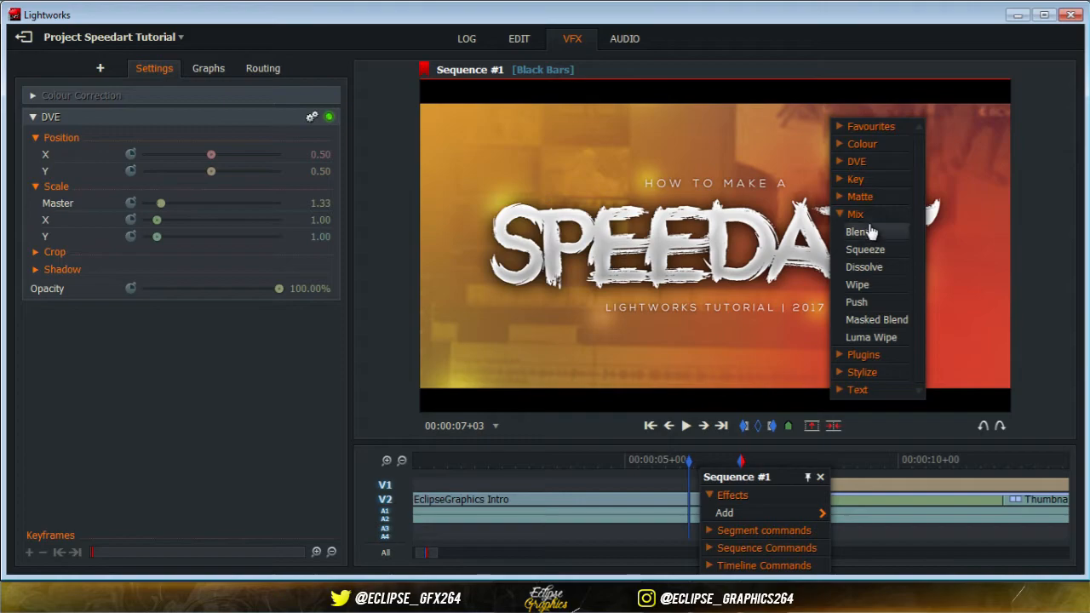
{"action": "left_click", "coordinate": [860, 232]}
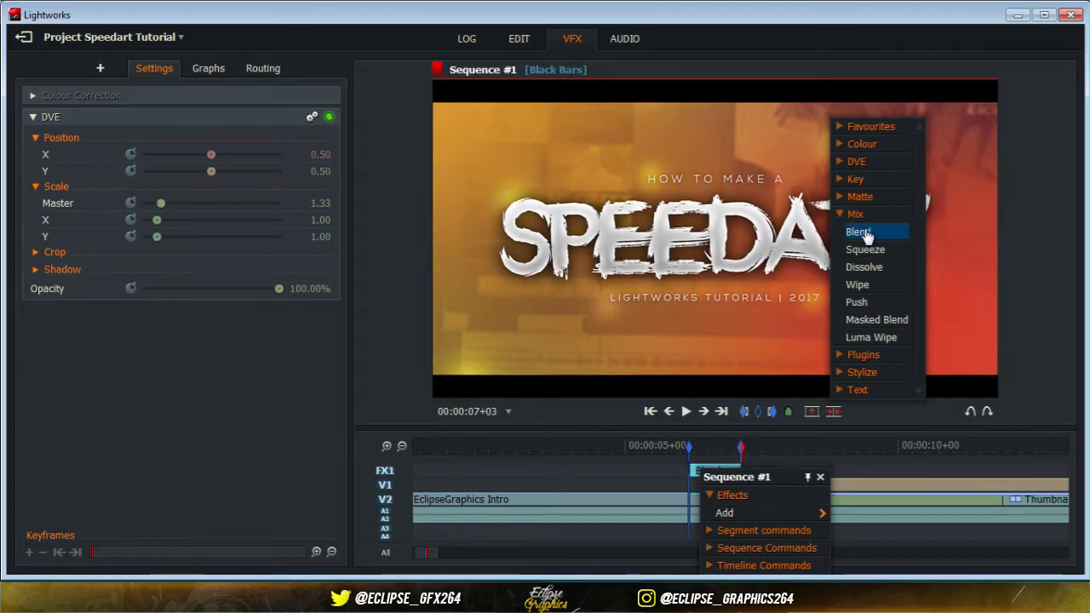
Step: Enable keyframing for the Blend's Fg Opacity at the cut, 00:00:06+15, and set it to 0%
{"action": "left_click", "coordinate": [715, 444]}
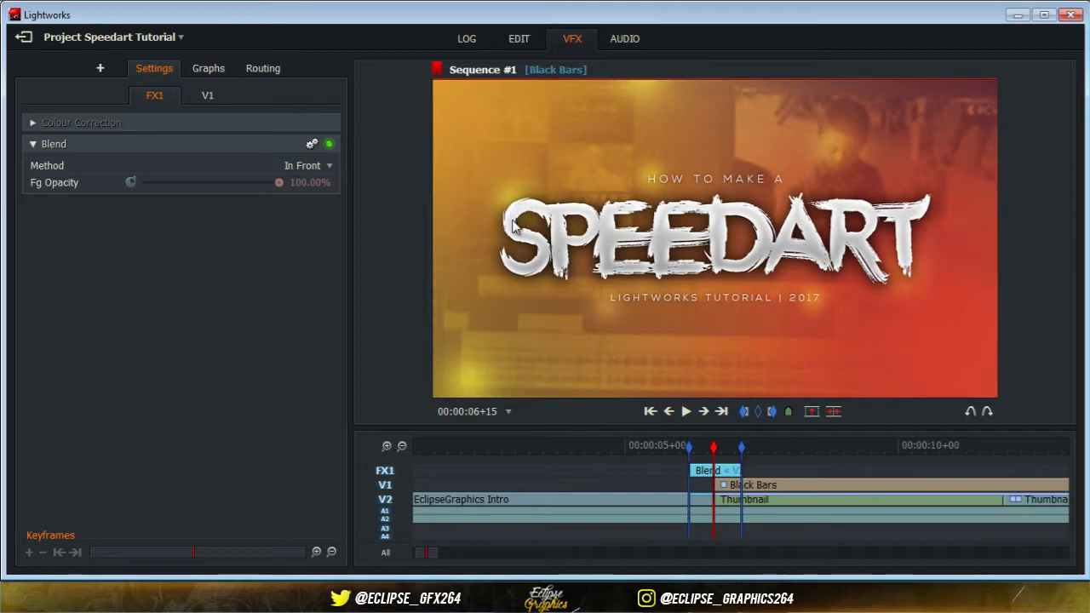
{"action": "left_click", "coordinate": [388, 446]}
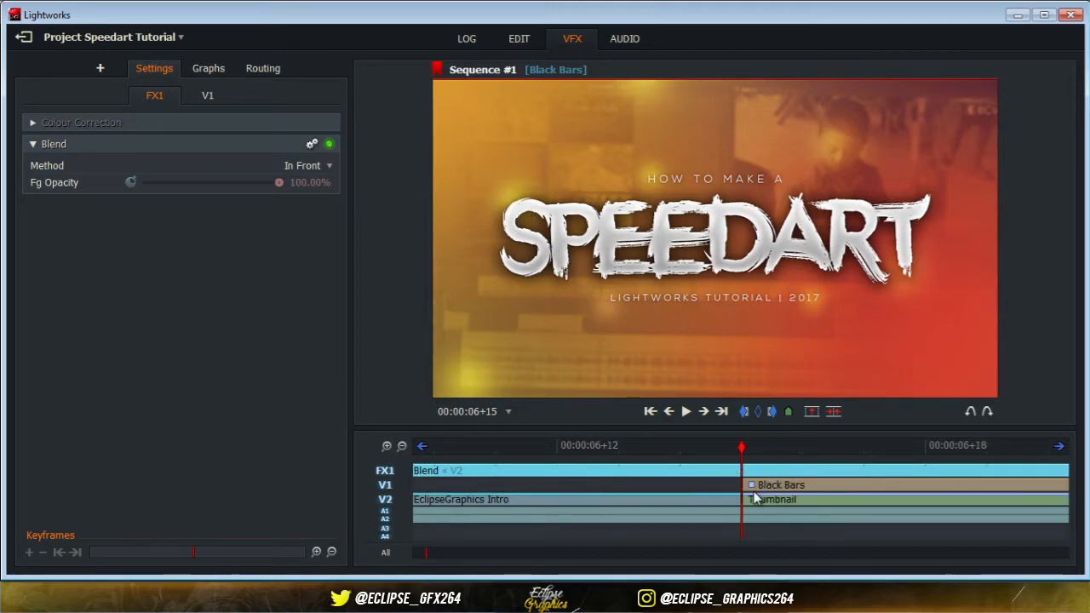
{"action": "left_click", "coordinate": [400, 445]}
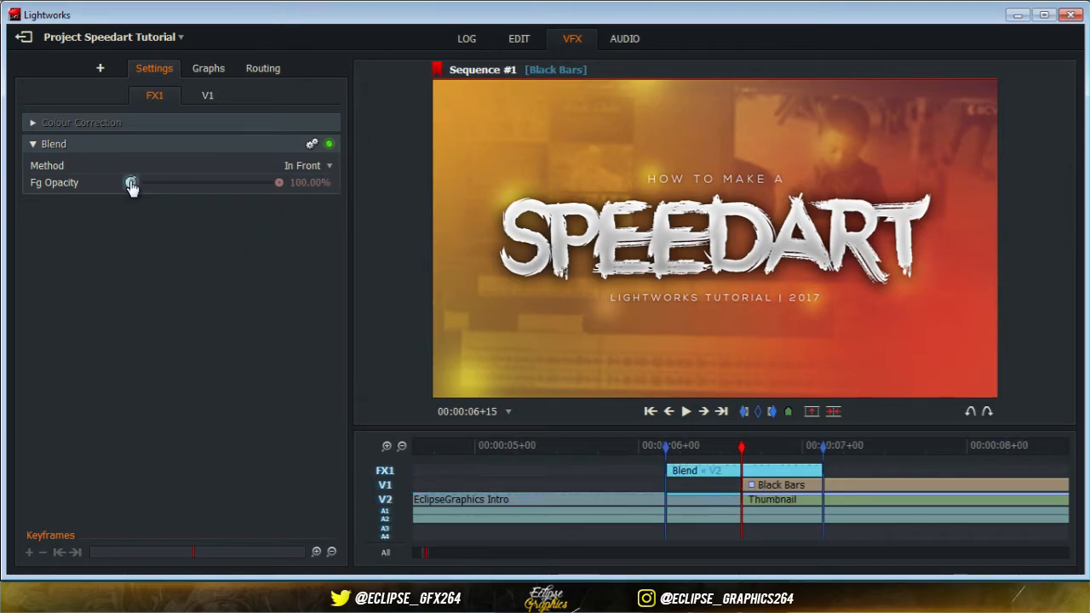
{"action": "left_click_drag", "start_coordinate": [278, 183], "coordinate": [142, 233]}
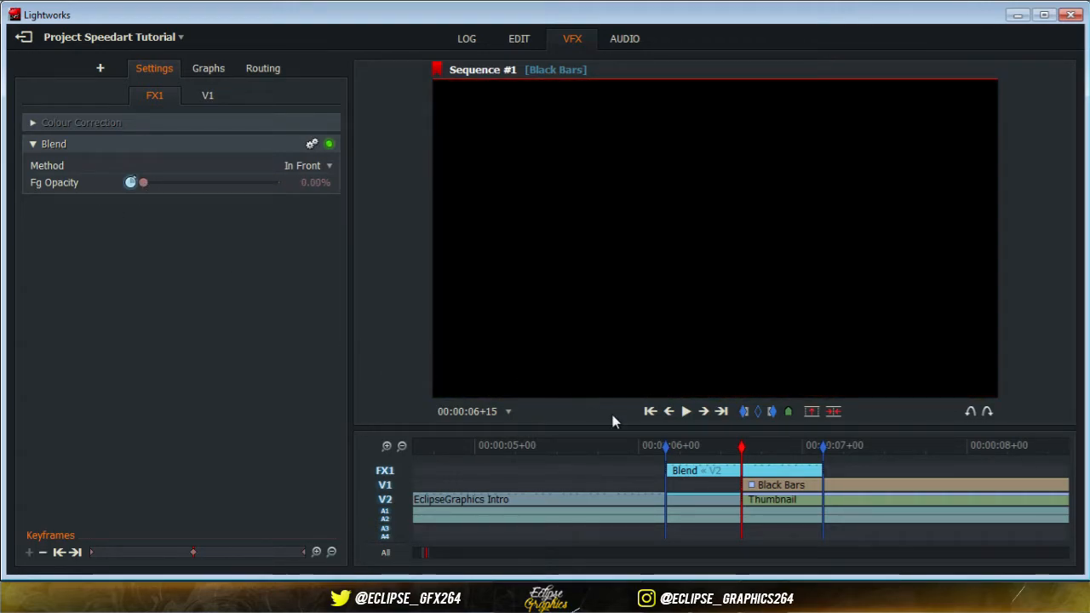
Step: Play the blended transition from 00:00:06+02 and scrub through the Thumbnail's opening frames to check the fade
{"action": "left_click", "coordinate": [653, 445]}
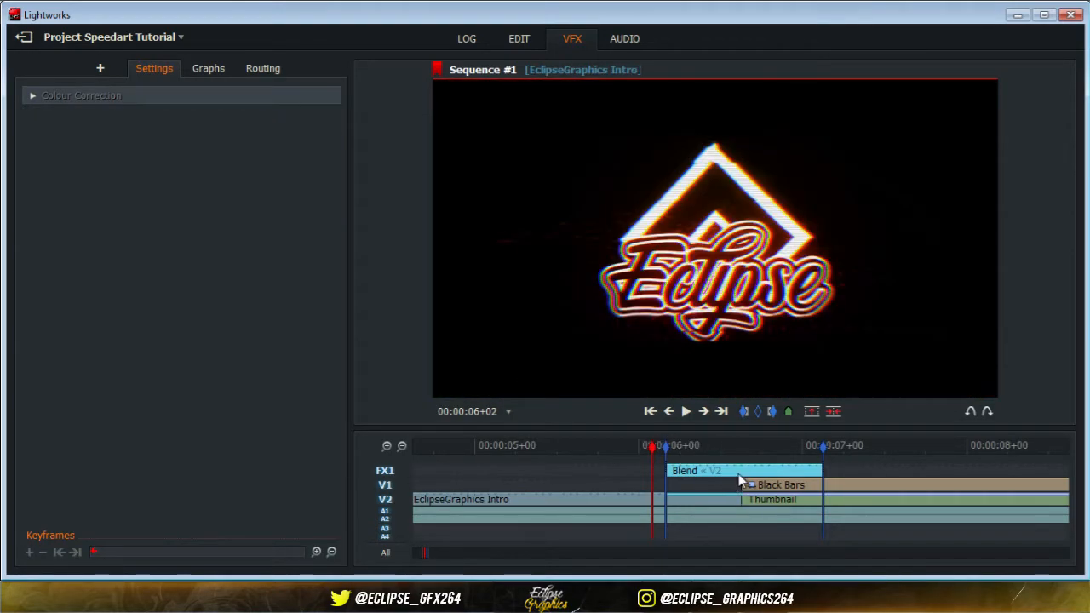
{"action": "left_click", "coordinate": [686, 412]}
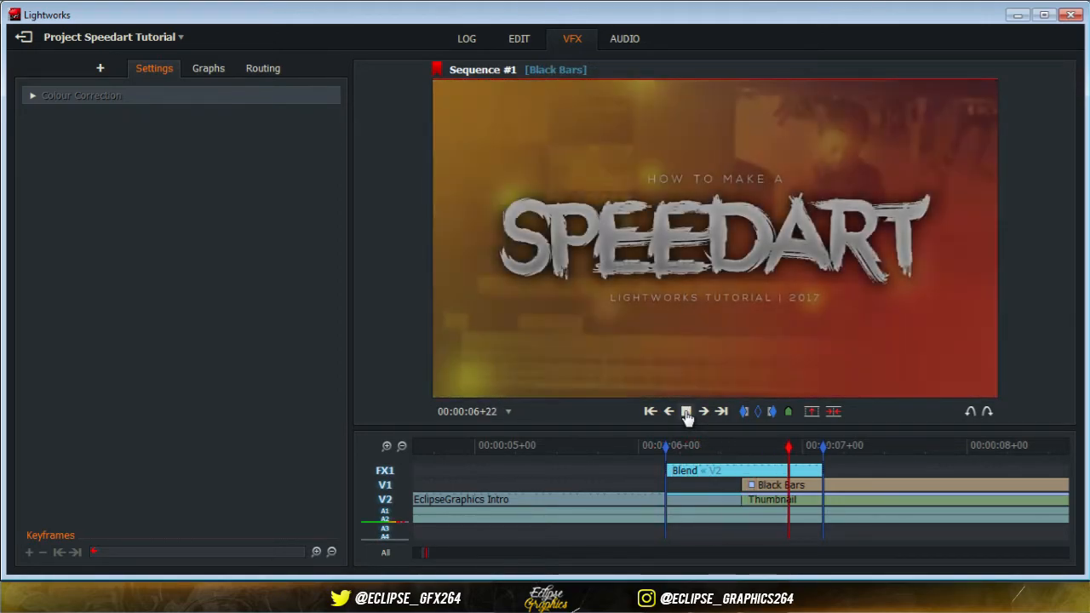
{"action": "left_click", "coordinate": [686, 412]}
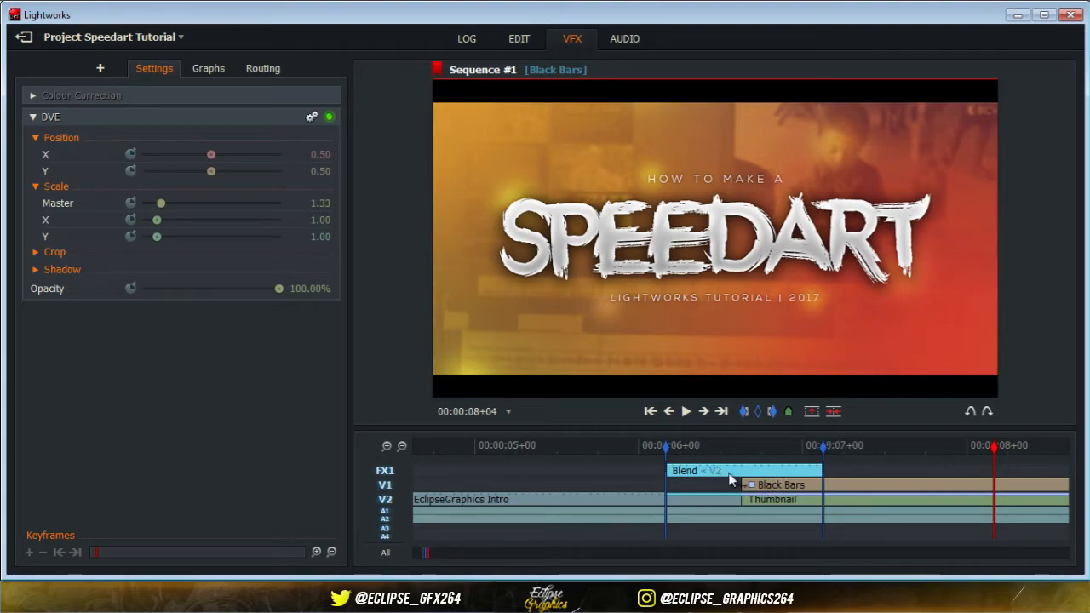
{"action": "left_click", "coordinate": [746, 450]}
{"action": "left_click_drag", "start_coordinate": [749, 453], "coordinate": [781, 451]}
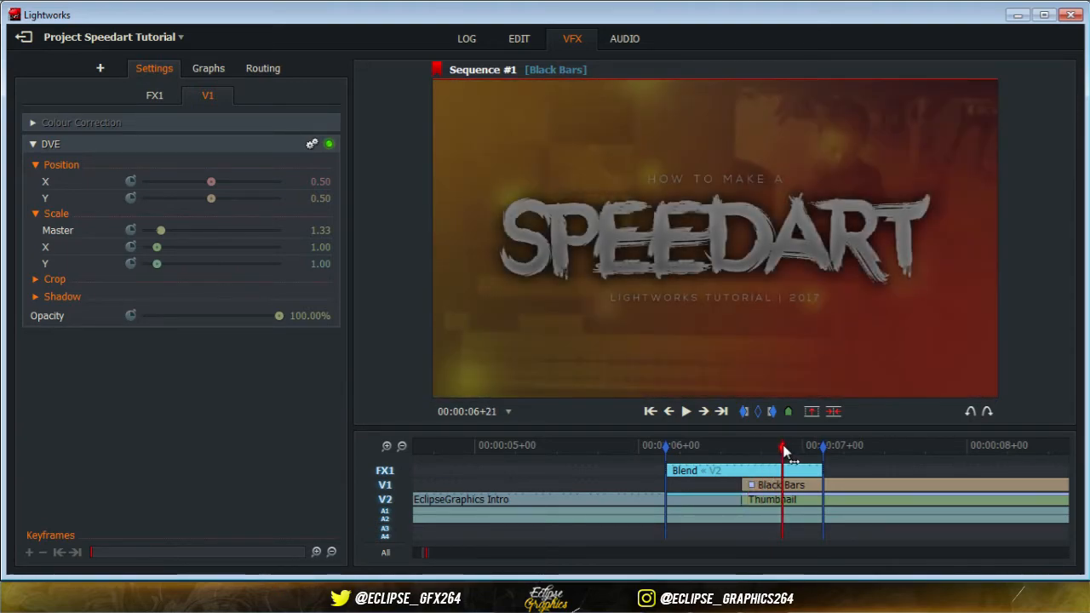
Step: Remove the Blend effect from the FX1 track, and try adding a new Blend while the range is still marked
{"action": "right_click", "coordinate": [697, 470]}
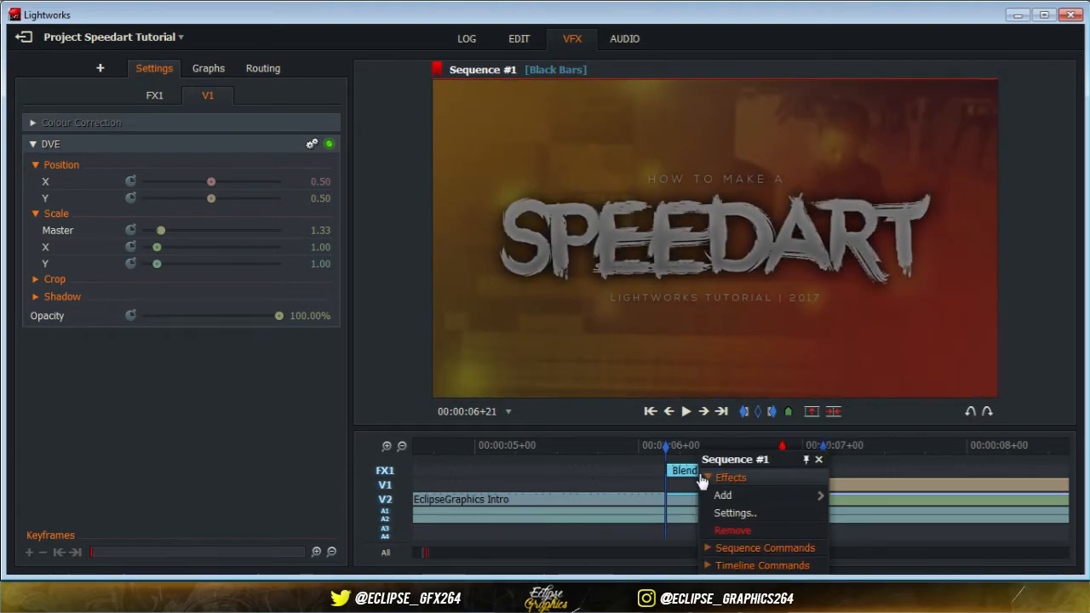
{"action": "left_click", "coordinate": [731, 529]}
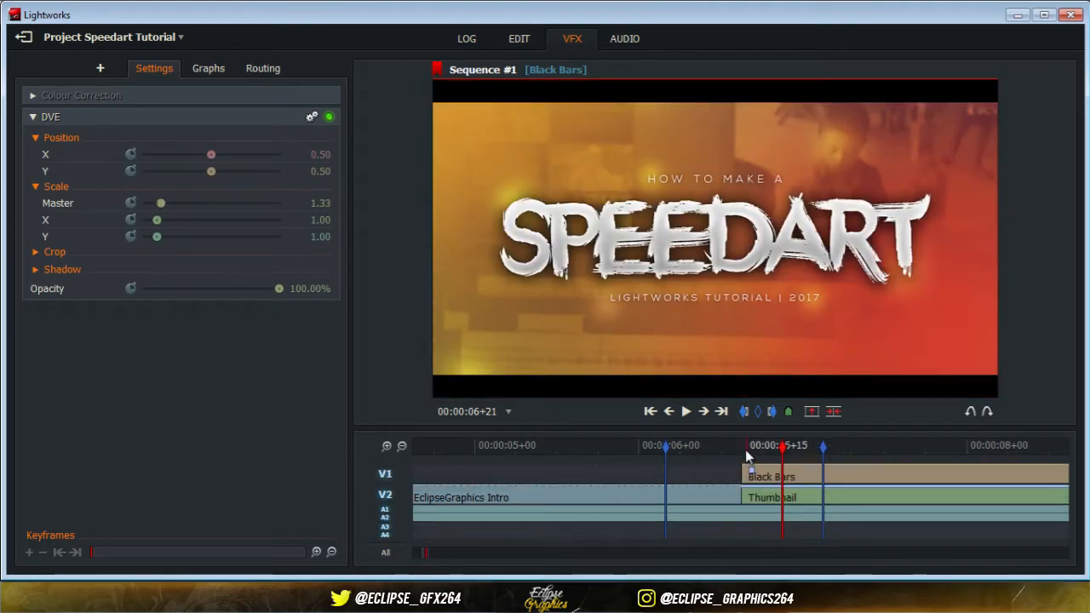
{"action": "right_click", "coordinate": [768, 503]}
{"action": "mouse_move", "coordinate": [791, 512]}
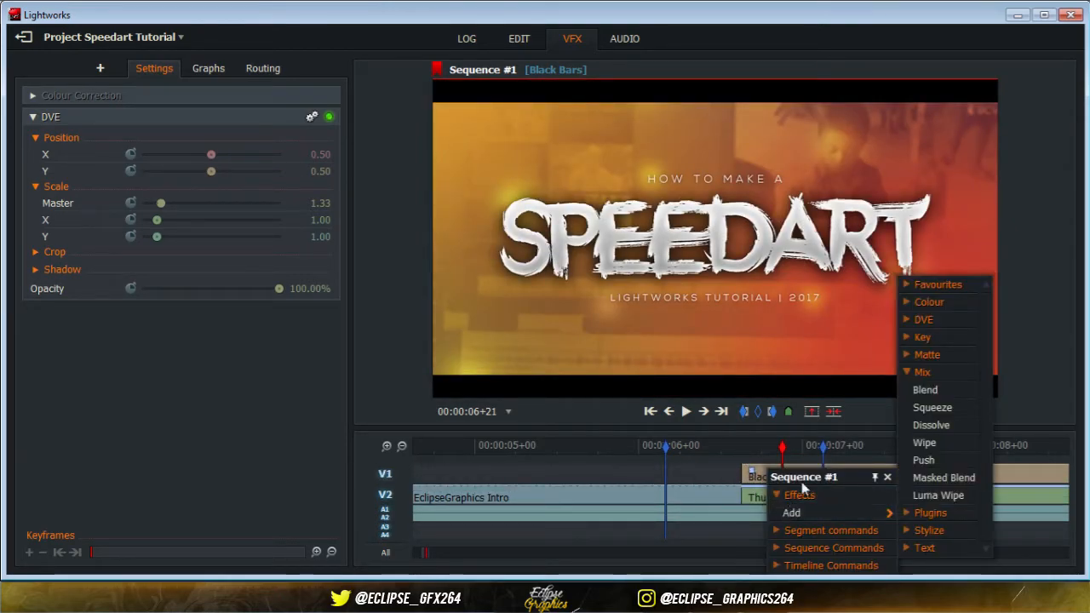
{"action": "left_click", "coordinate": [926, 390]}
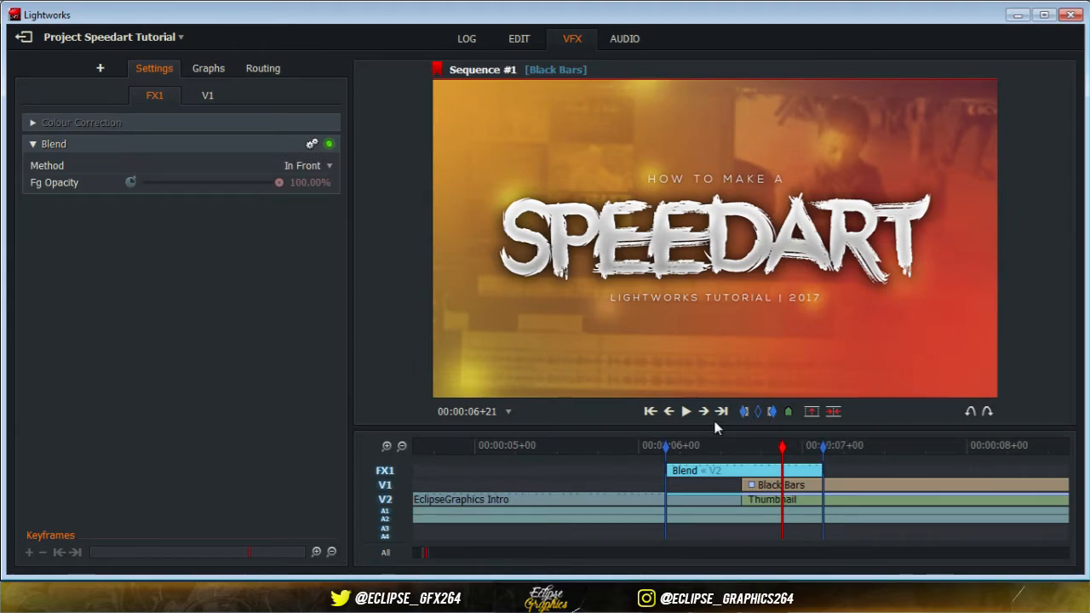
{"action": "key", "text": "ctrl+z"}
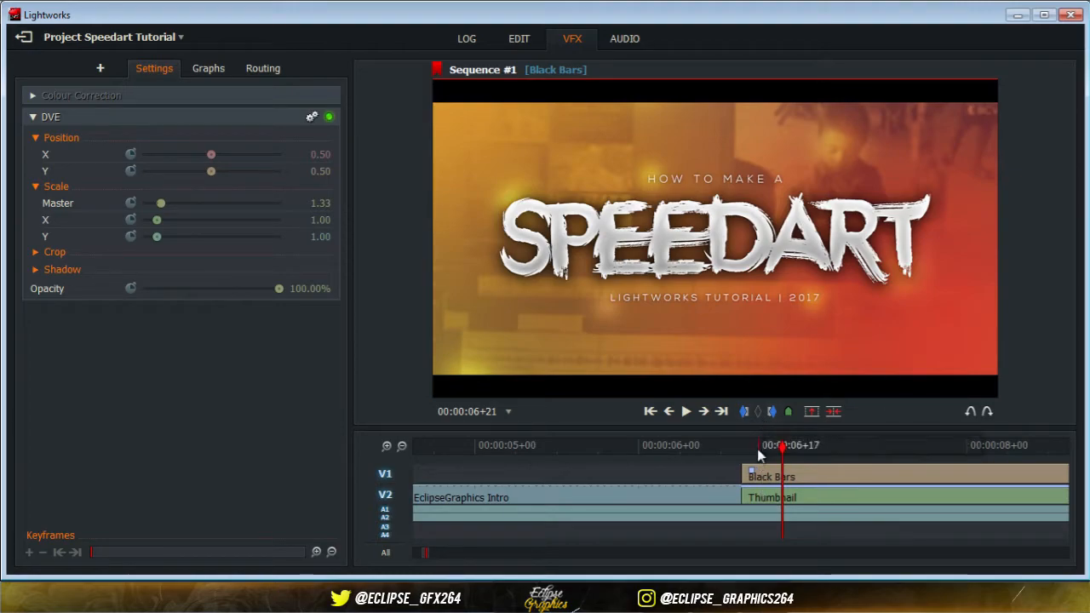
Step: Add a Blend effect directly to the Thumbnail clip on V2, without a marked range
{"action": "right_click", "coordinate": [753, 502]}
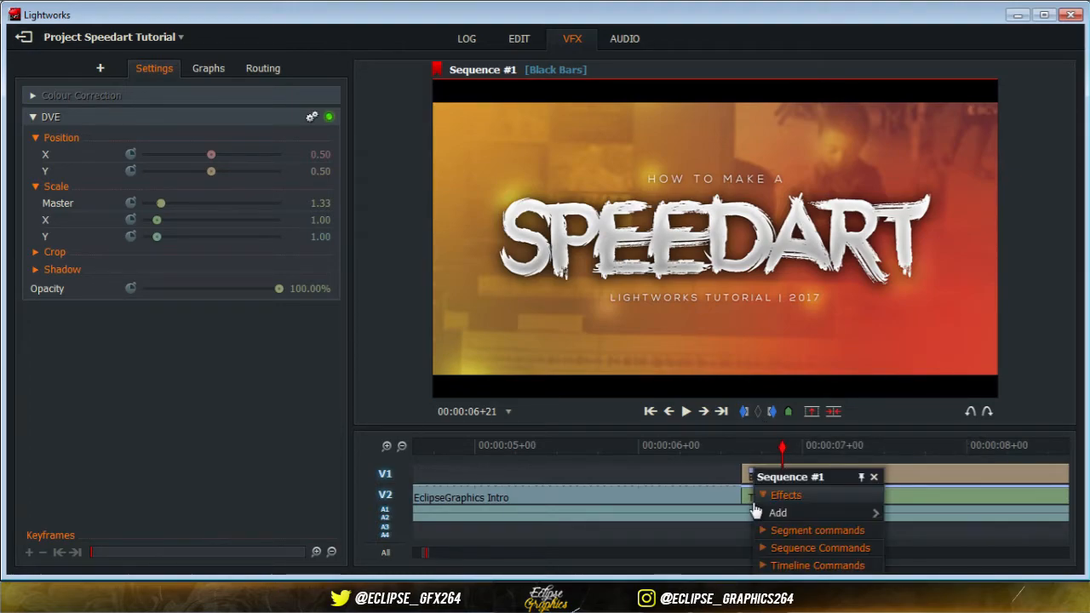
{"action": "mouse_move", "coordinate": [769, 514]}
{"action": "left_click", "coordinate": [928, 391]}
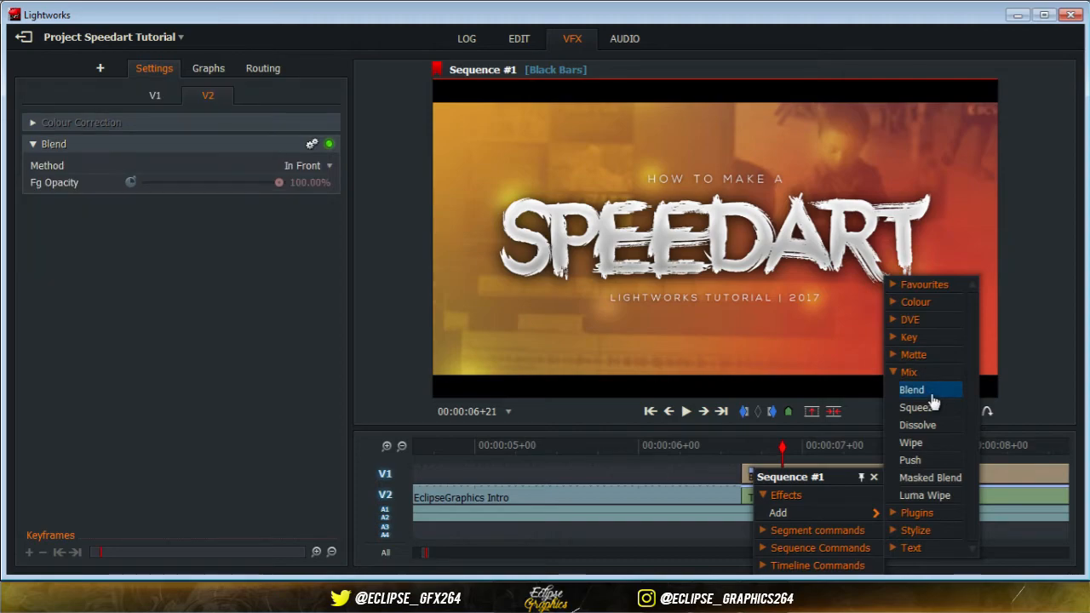
Step: Keyframe the Thumbnail Blend's Fg Opacity from 0% at 00:00:06+15 to 100% at 00:00:06+20
{"action": "left_click", "coordinate": [743, 450]}
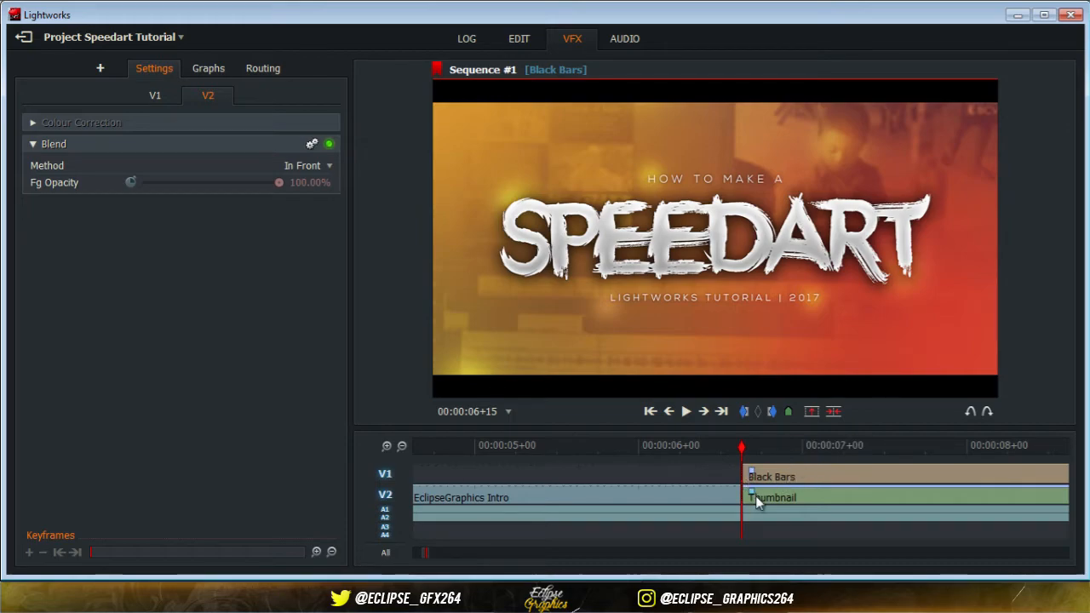
{"action": "left_click", "coordinate": [131, 182]}
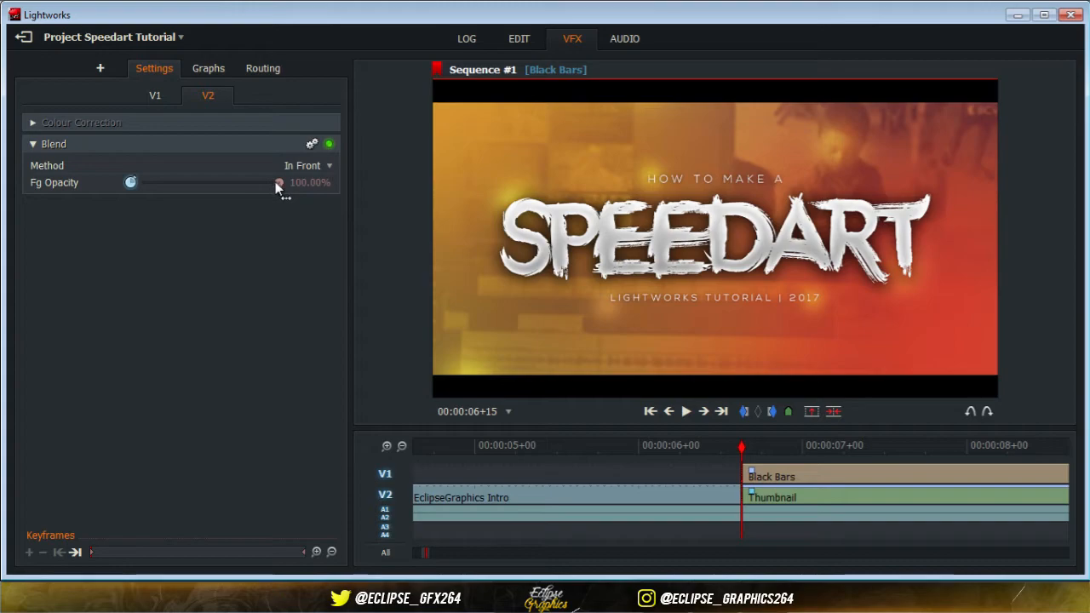
{"action": "left_click_drag", "start_coordinate": [279, 184], "coordinate": [132, 184]}
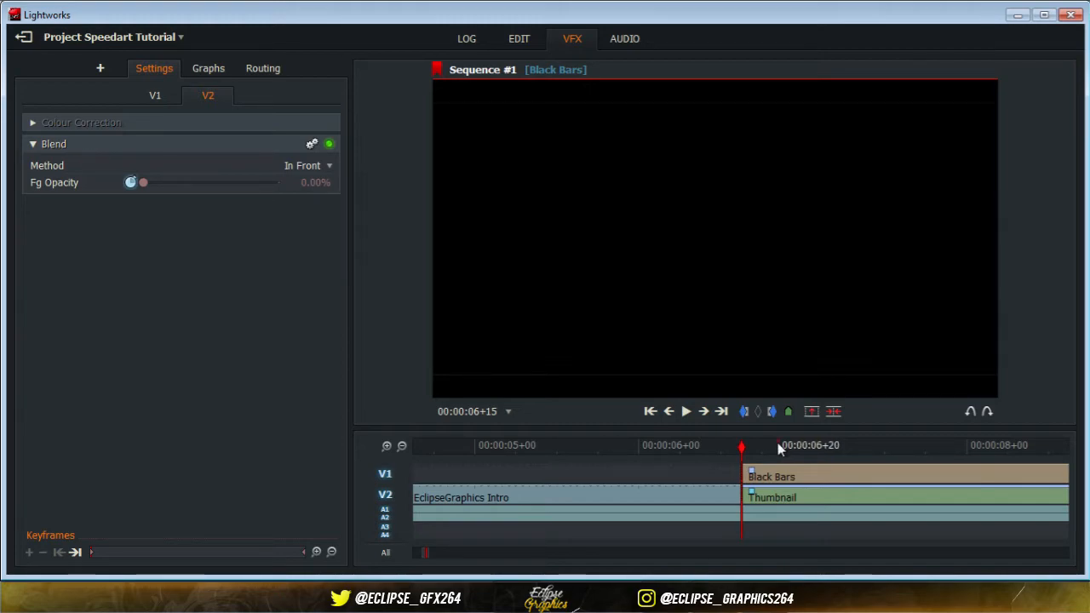
{"action": "left_click", "coordinate": [778, 446]}
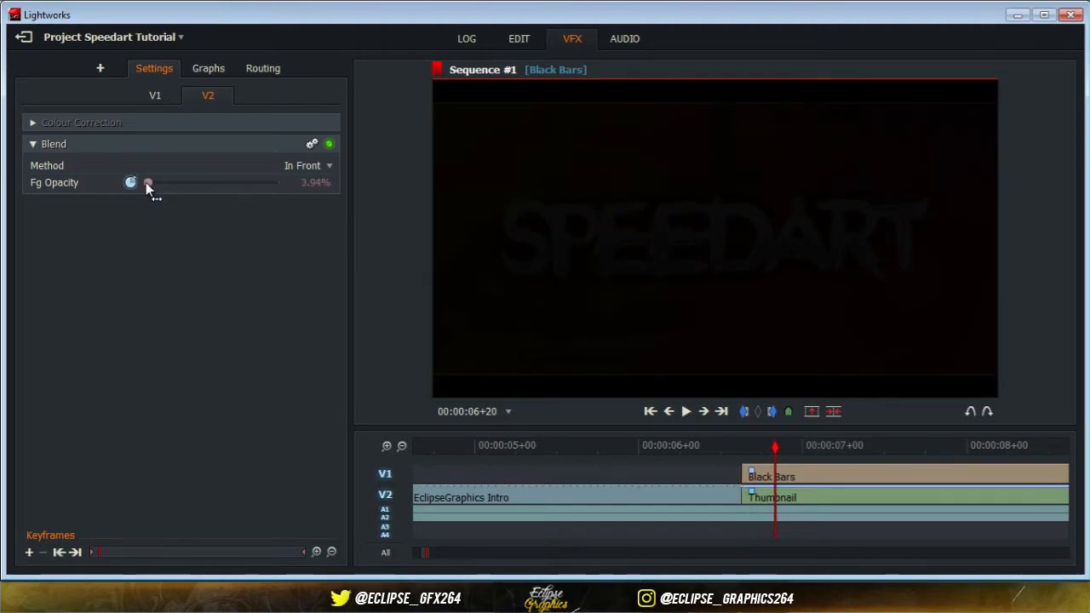
{"action": "left_click_drag", "start_coordinate": [146, 182], "coordinate": [322, 182]}
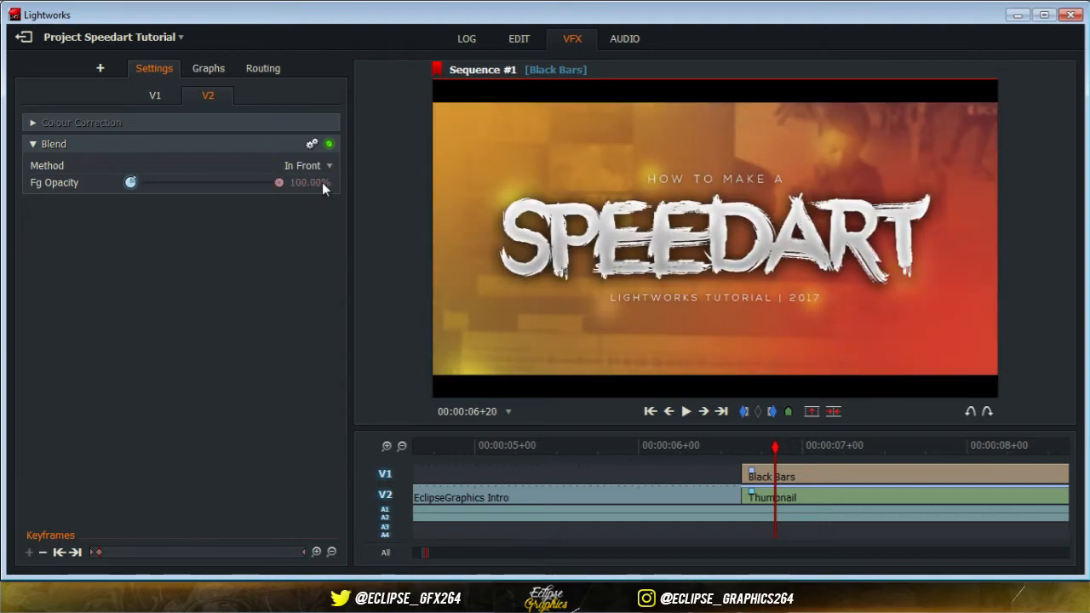
Step: Play the sequence from 00:00:06+13 to check the Thumbnail clip's fade-in
{"action": "left_click", "coordinate": [732, 449]}
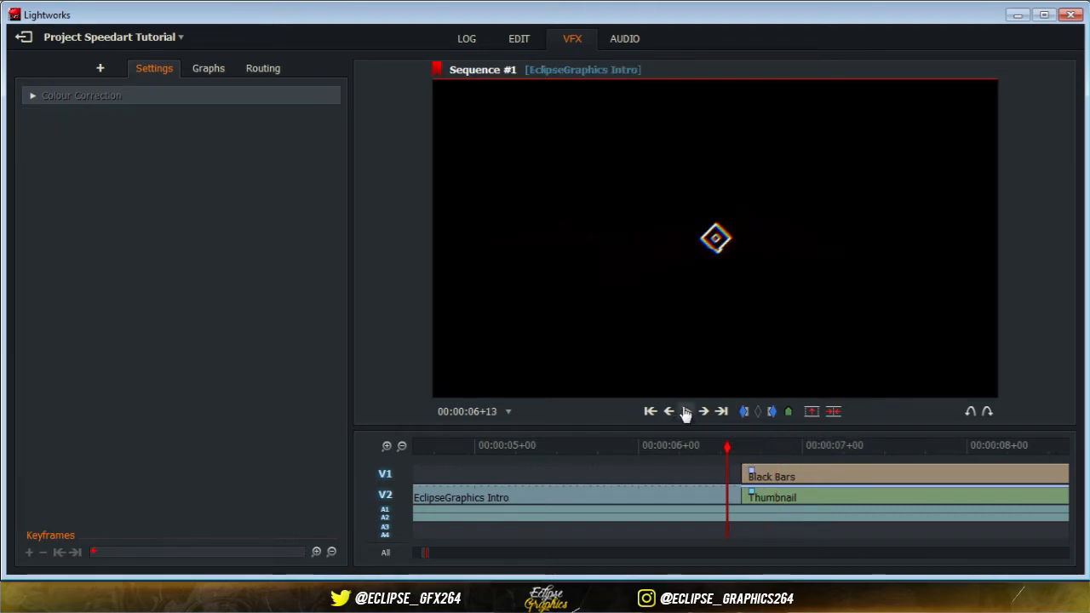
{"action": "left_click", "coordinate": [685, 413]}
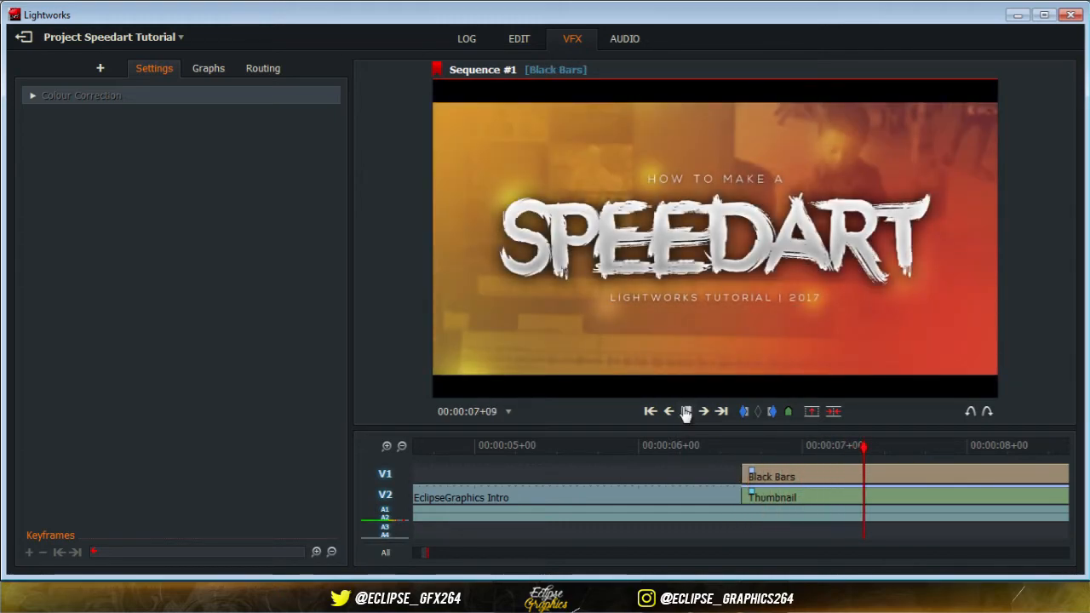
{"action": "left_click", "coordinate": [685, 411]}
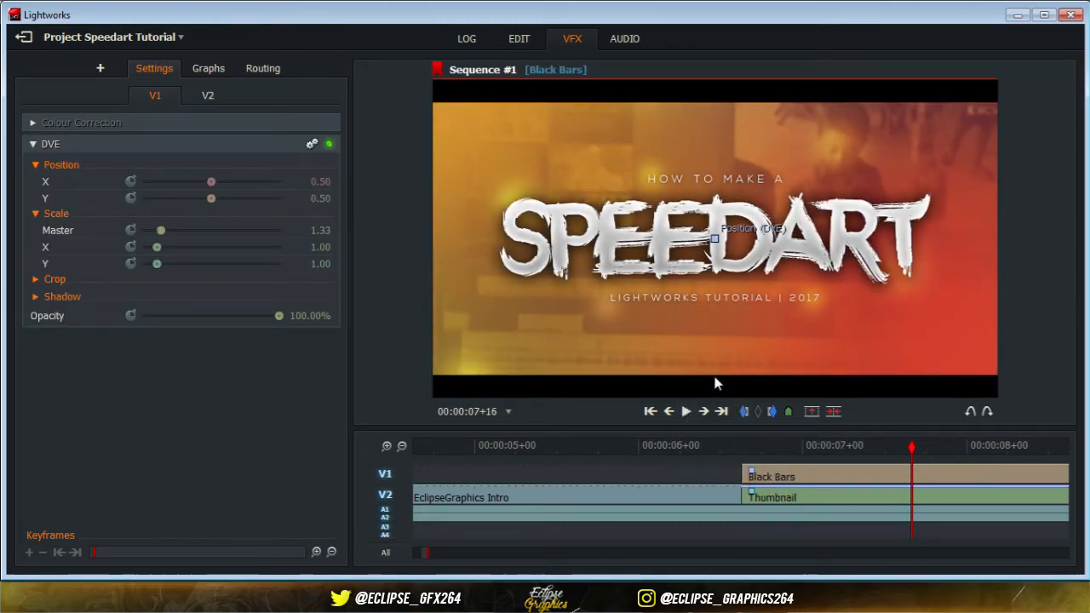
{"action": "left_click", "coordinate": [402, 446]}
{"action": "left_click", "coordinate": [401, 446]}
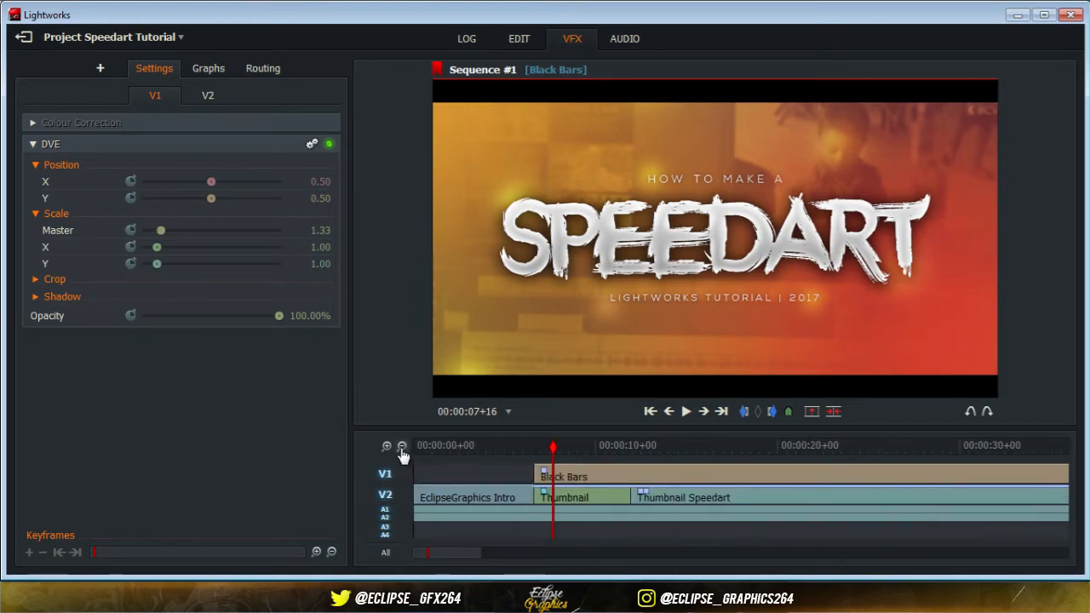
Step: Open the YouTube export settings for Sequence #1 and set the frame rate to 59.94 fps
{"action": "left_click", "coordinate": [401, 446]}
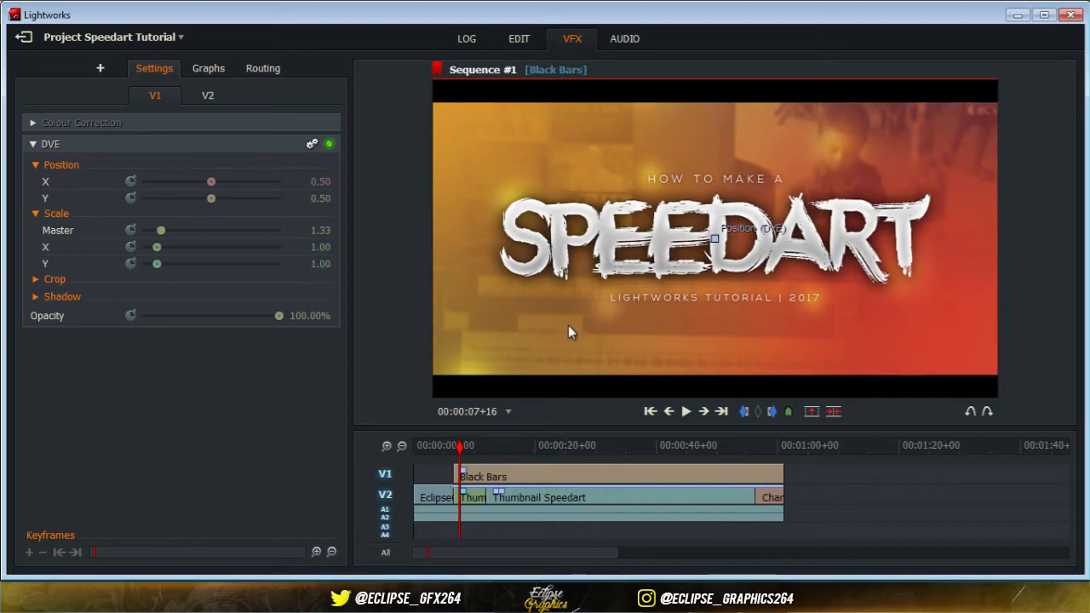
{"action": "left_click", "coordinate": [519, 40]}
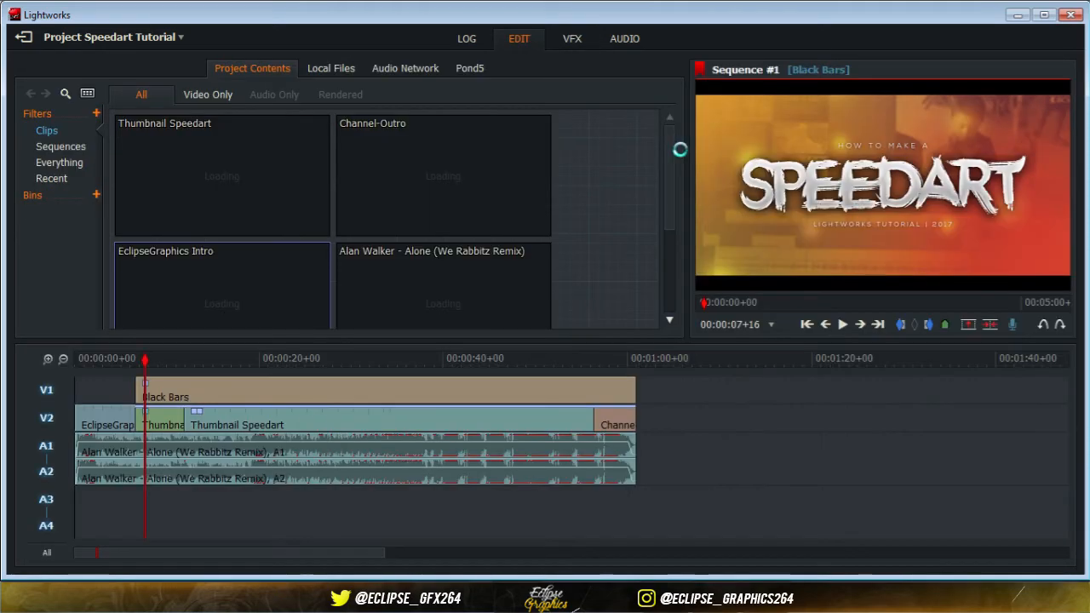
{"action": "right_click", "coordinate": [784, 161]}
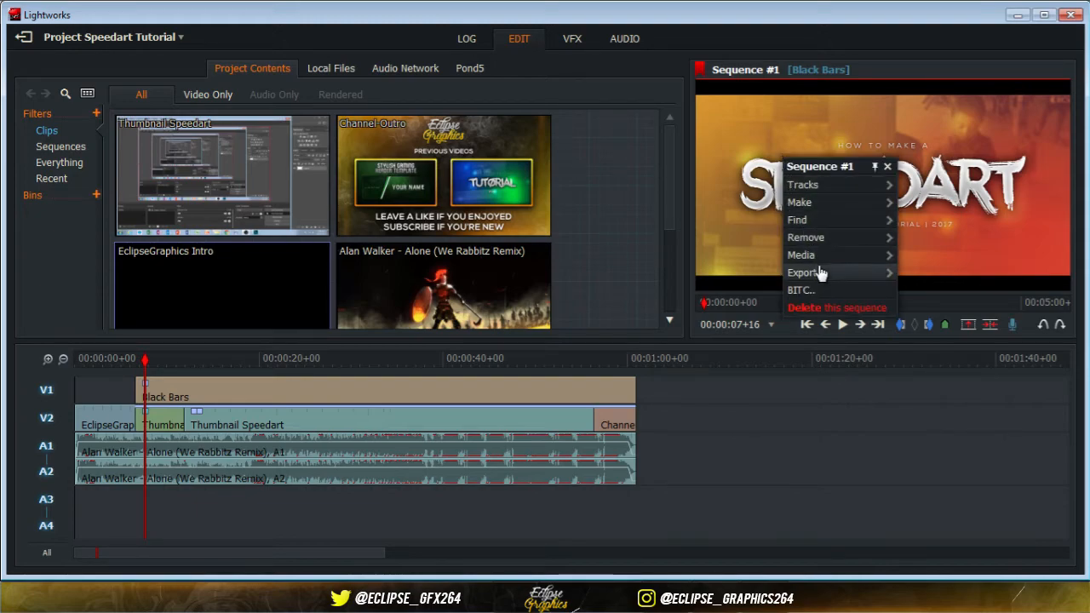
{"action": "mouse_move", "coordinate": [820, 273]}
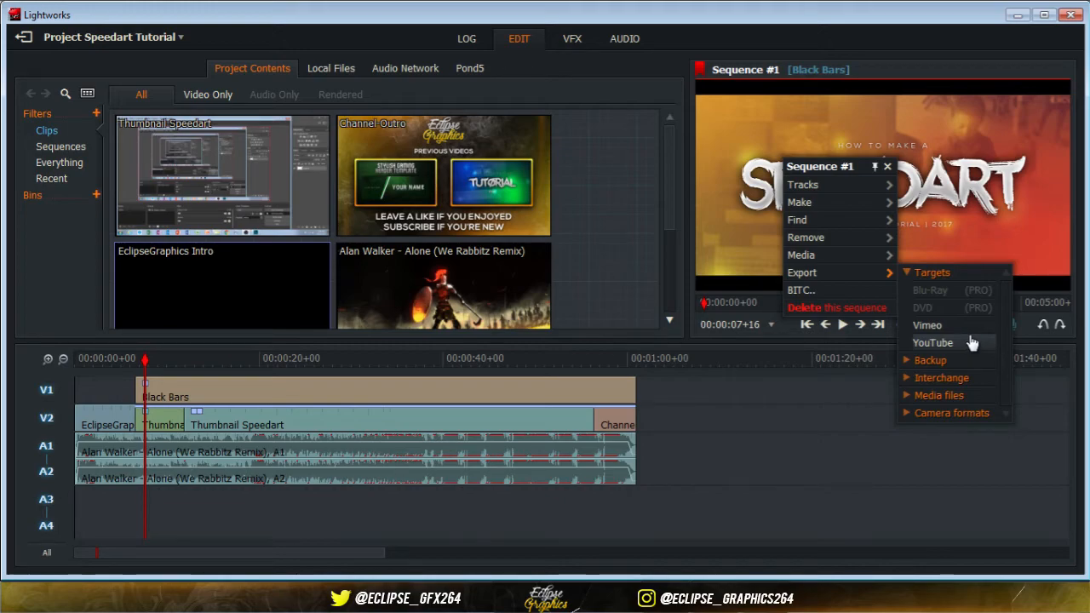
{"action": "left_click", "coordinate": [933, 342]}
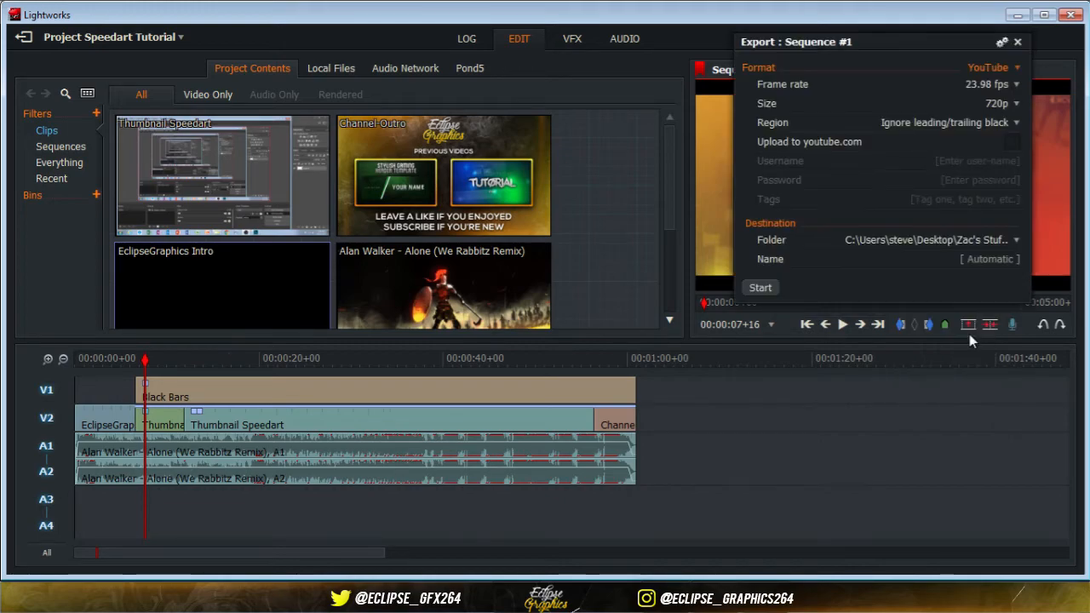
{"action": "left_click", "coordinate": [984, 88]}
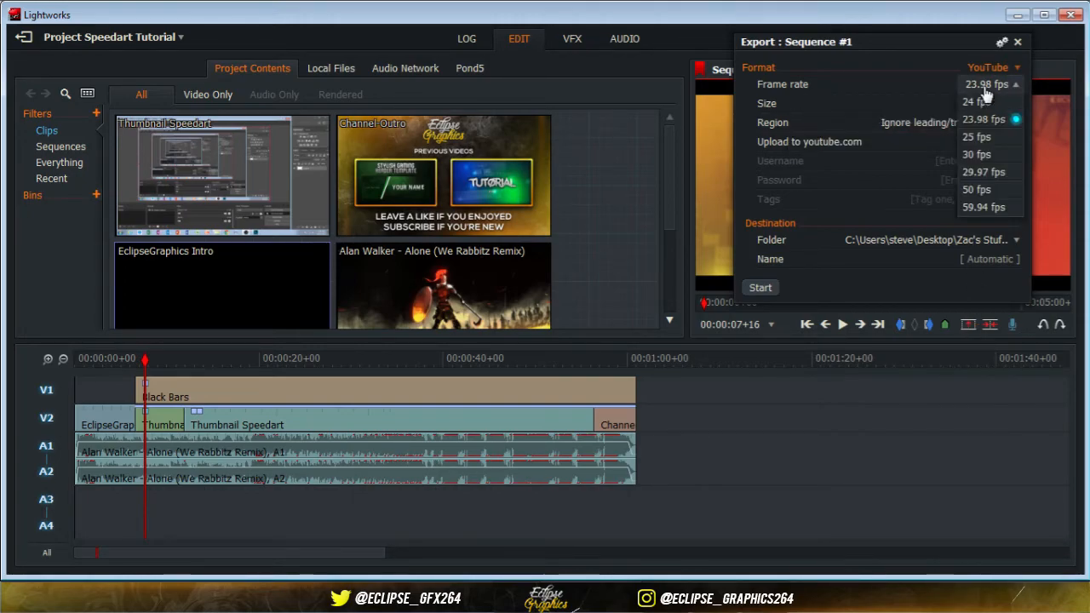
{"action": "left_click", "coordinate": [988, 207]}
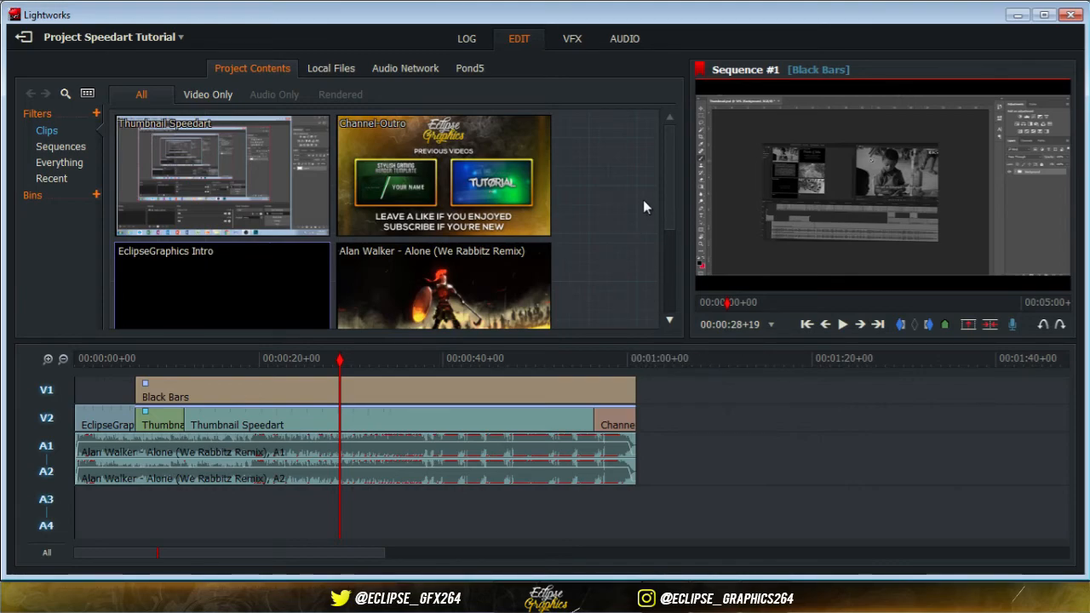
Step: Add a Colour Correction effect to the Thumbnail Speedart clip on V2
{"action": "left_click", "coordinate": [571, 38]}
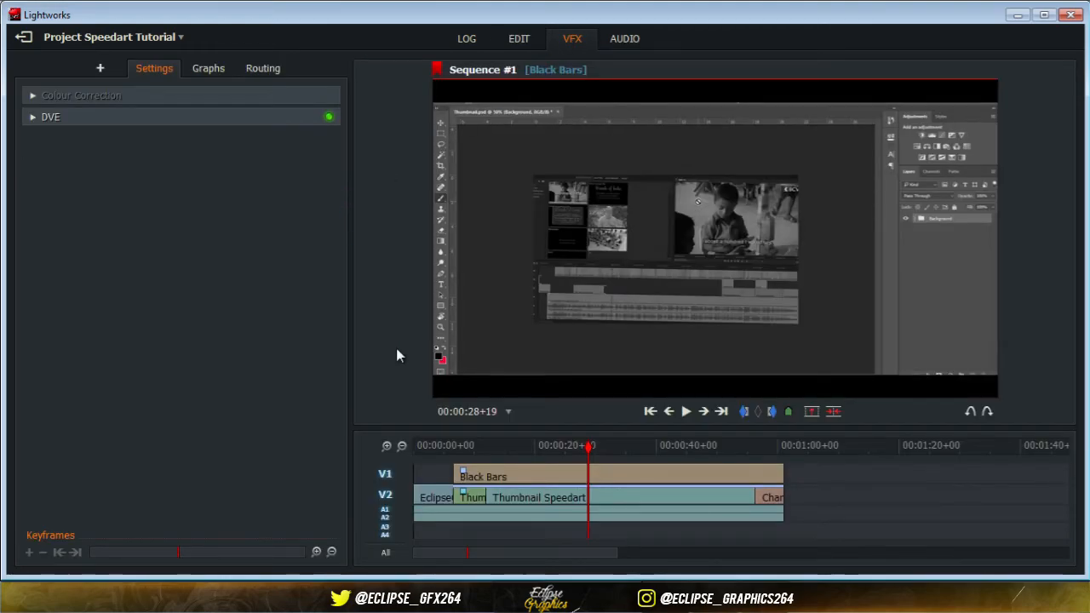
{"action": "right_click", "coordinate": [528, 500]}
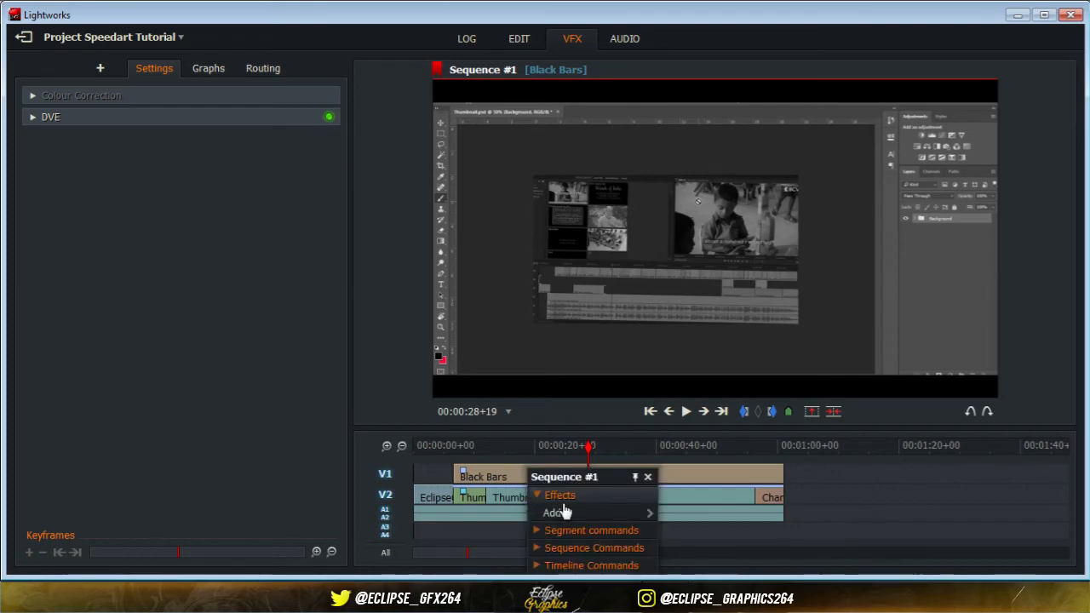
{"action": "mouse_move", "coordinate": [579, 514]}
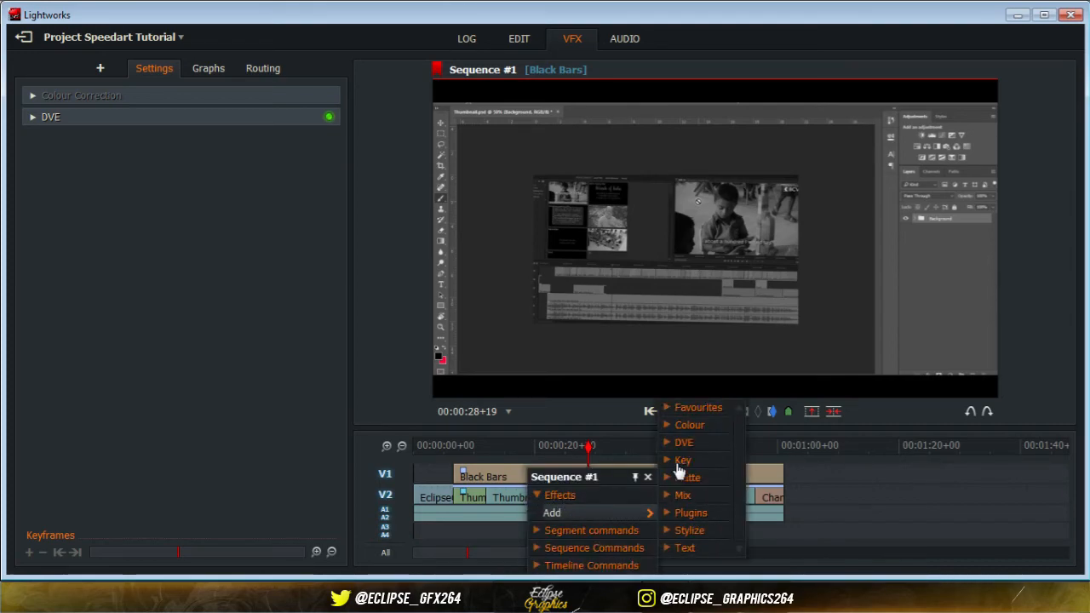
{"action": "left_click", "coordinate": [678, 429]}
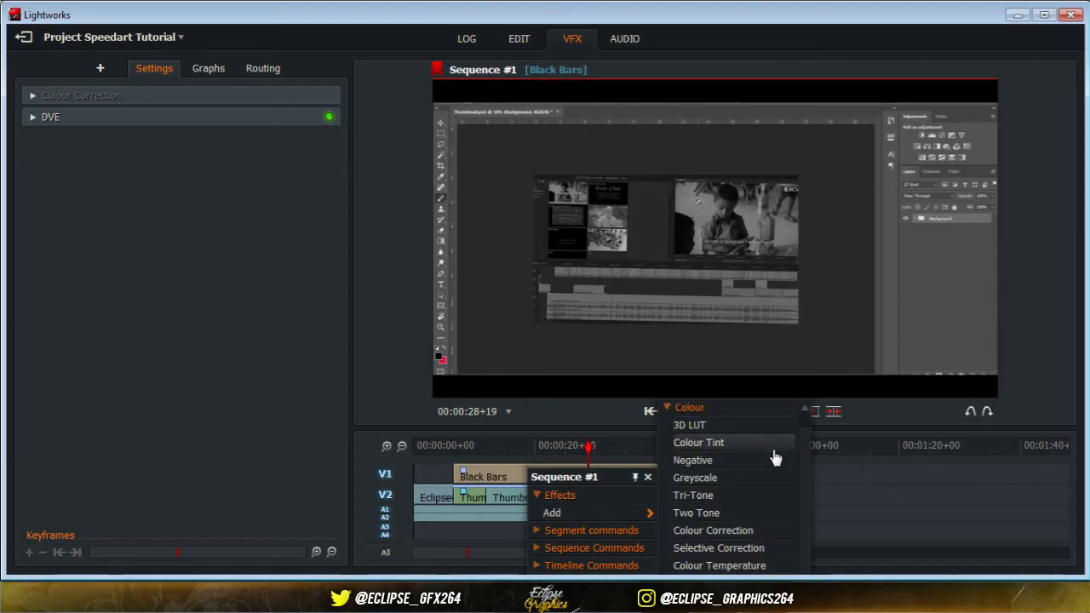
{"action": "left_click", "coordinate": [719, 530]}
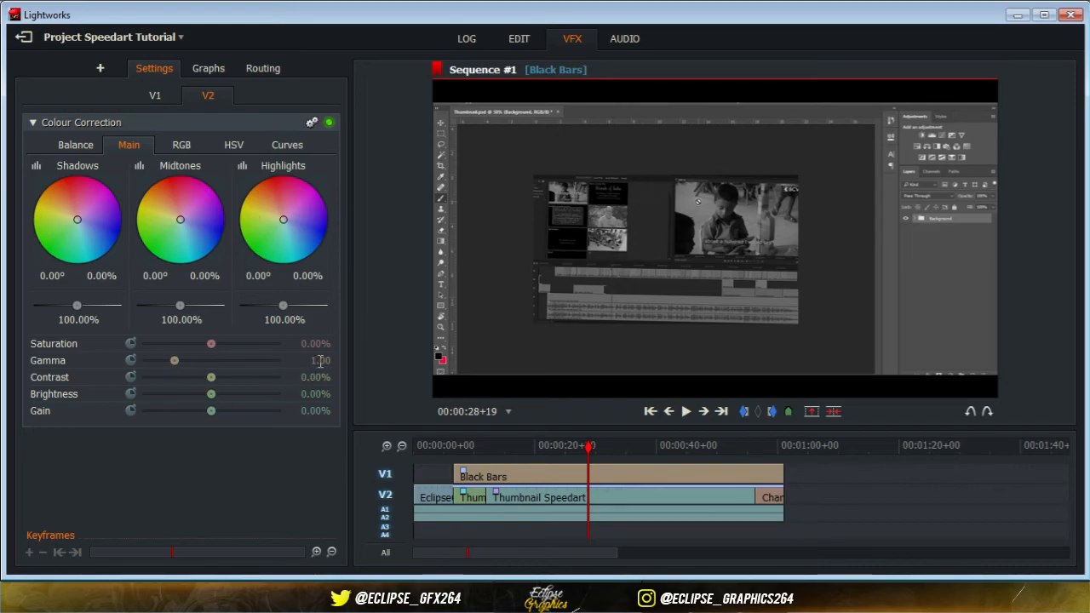
Step: Set the Colour Correction's Gamma to 0.95 and Gain to -15% for the Thumbnail Speedart clip
{"action": "left_click", "coordinate": [320, 361]}
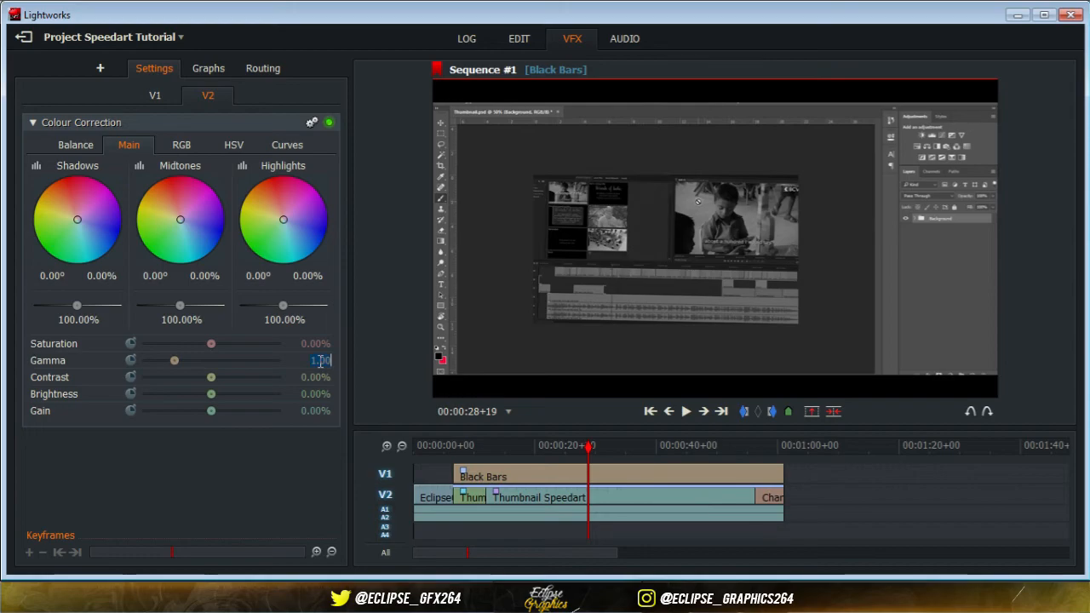
{"action": "type", "text": "5"}
{"action": "key", "text": "Return"}
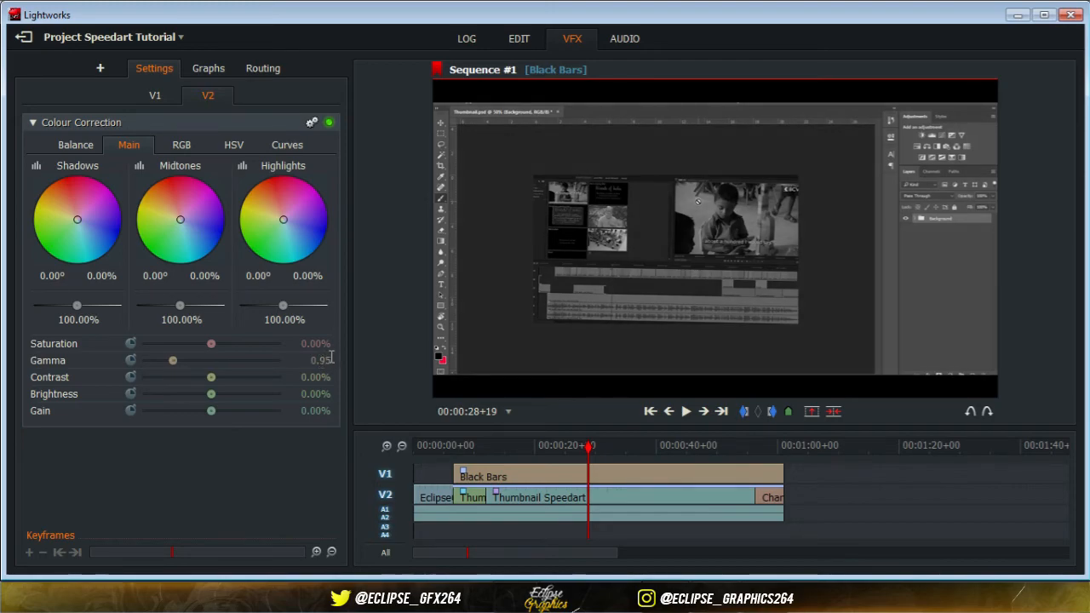
{"action": "left_click", "coordinate": [315, 409]}
{"action": "type", "text": "-15"}
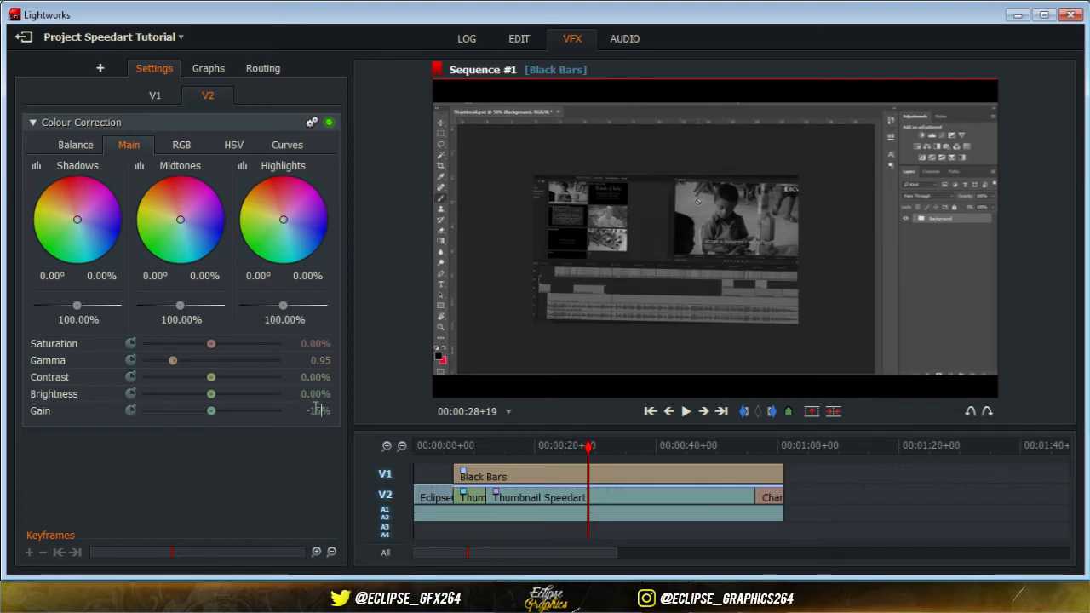
{"action": "key", "text": "Return"}
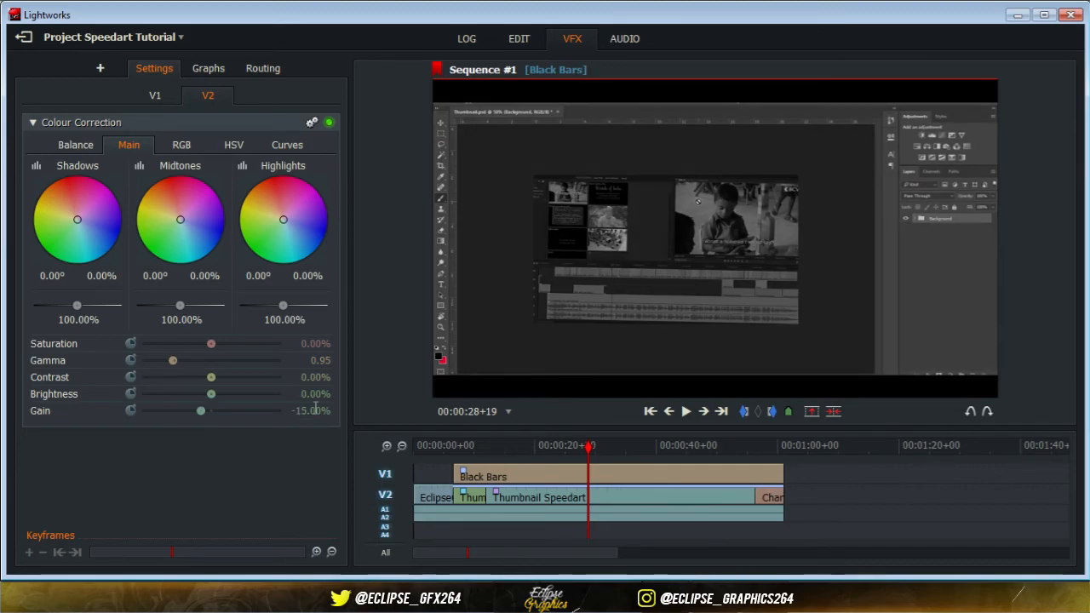
Step: Set the Colour Correction's HSV bias Value to -5%, and switch the effect off and on to compare the picture
{"action": "left_click", "coordinate": [235, 146]}
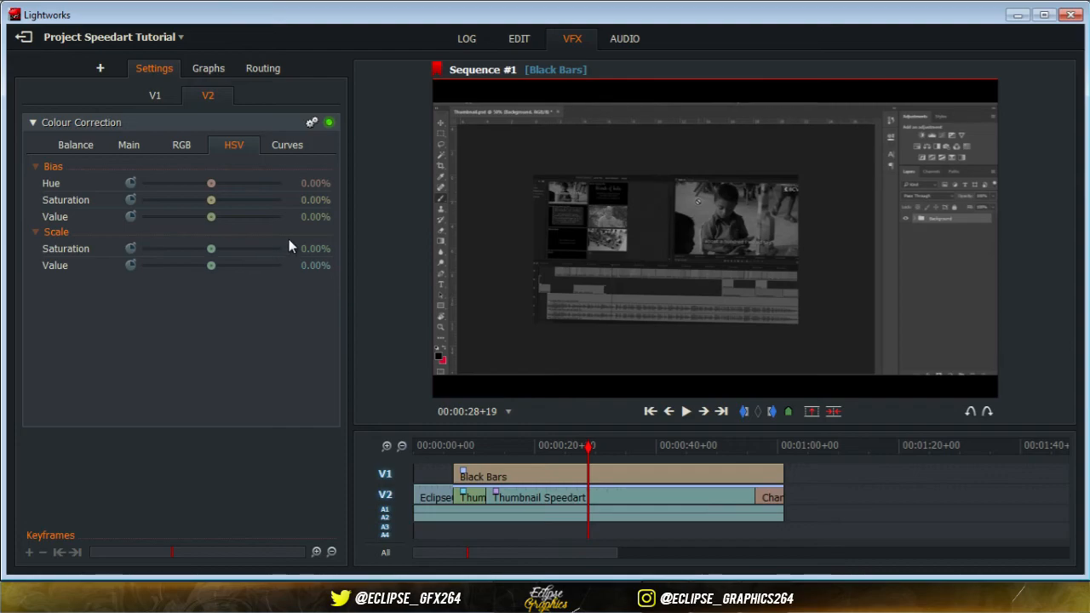
{"action": "left_click", "coordinate": [320, 219]}
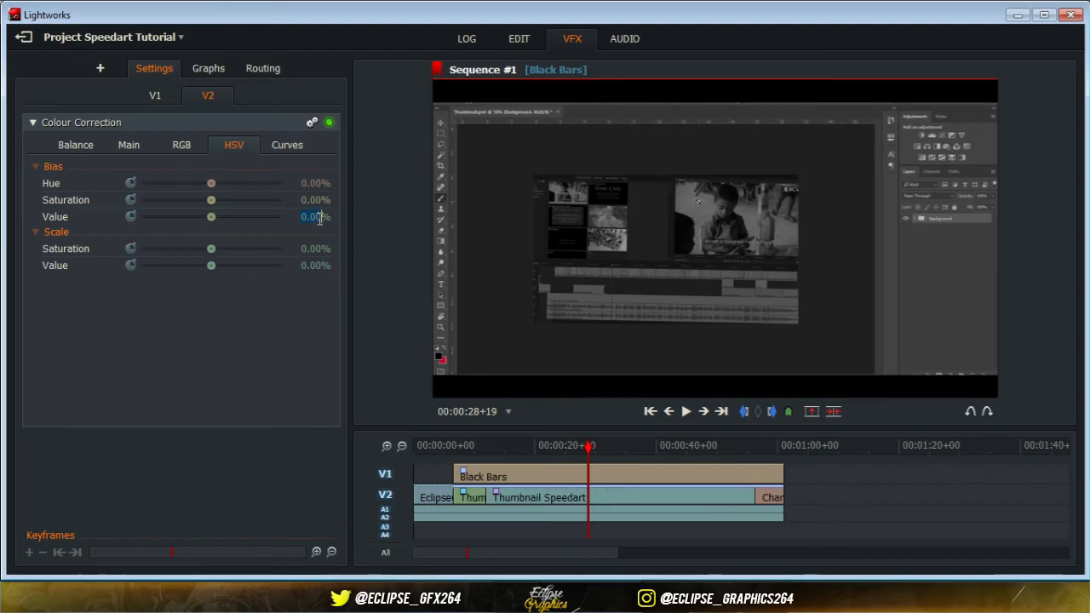
{"action": "type", "text": "-5"}
{"action": "key", "text": "Return"}
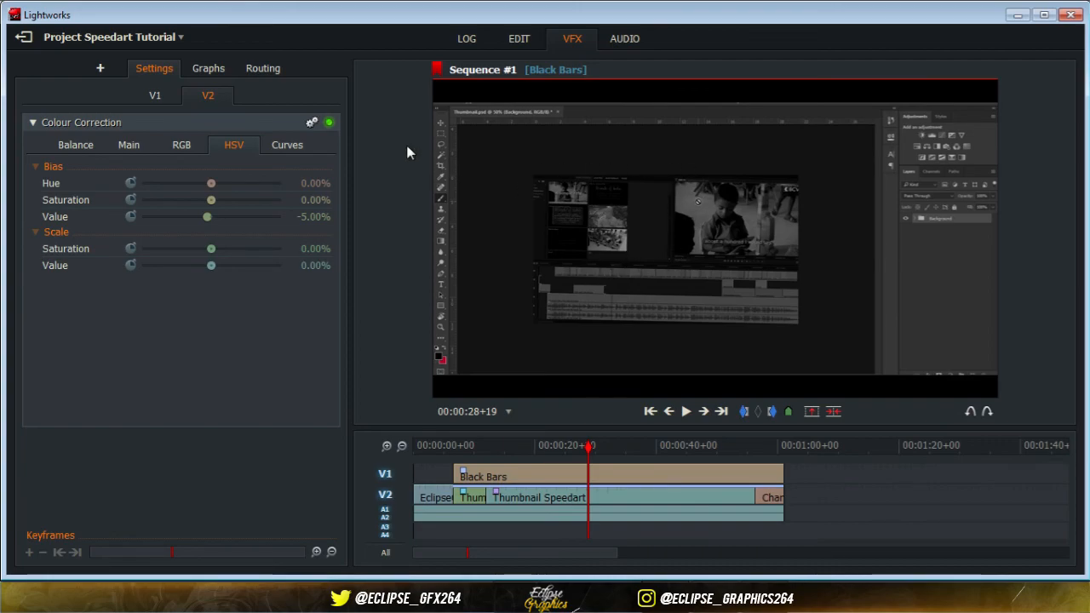
{"action": "left_click", "coordinate": [329, 123]}
{"action": "left_click", "coordinate": [330, 122]}
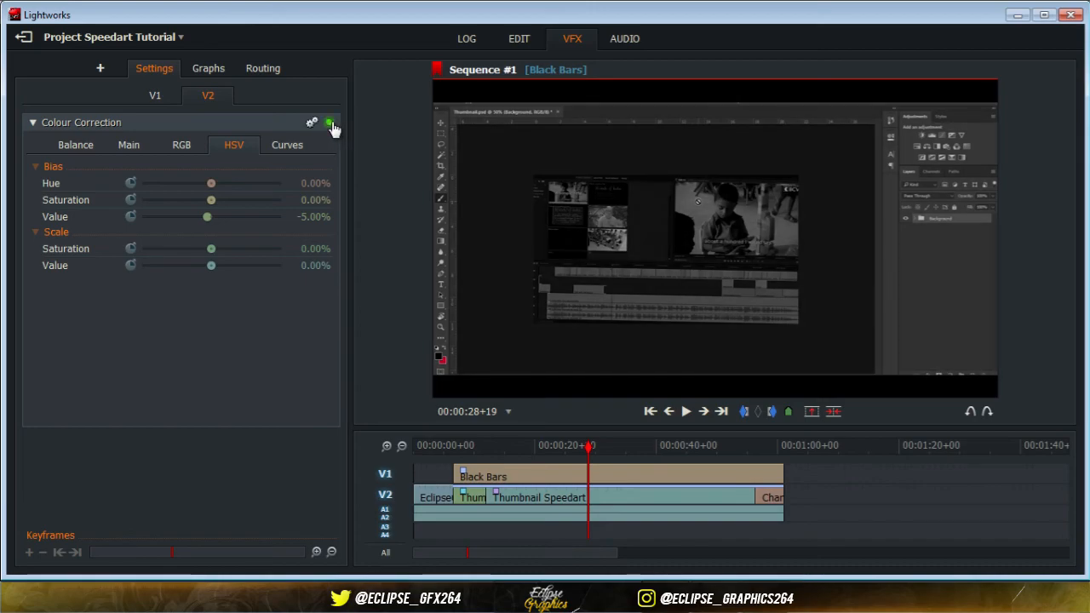